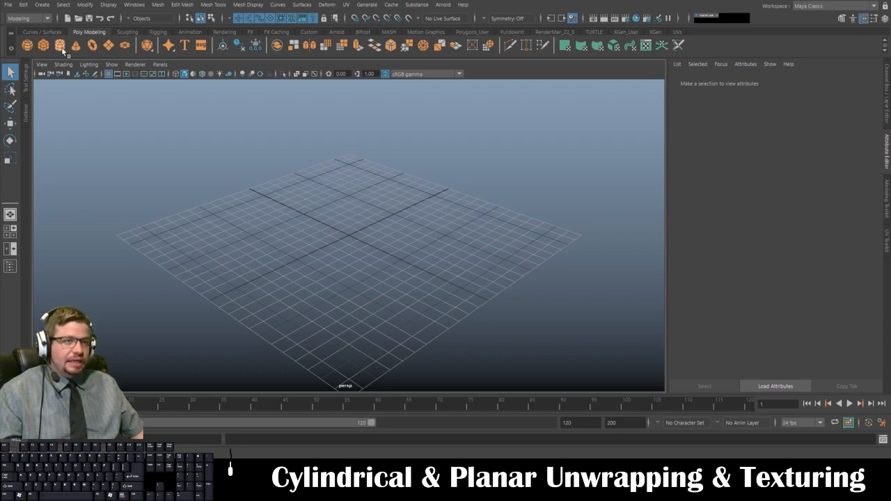
Create a polygon cylinder at the grid's centre, then enlarge it and raise it to around grid level
left_click(61, 46)
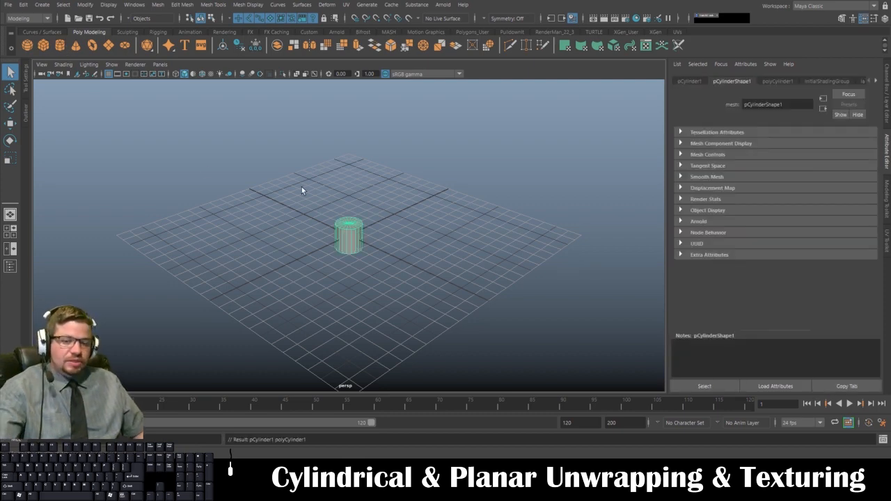
key("r")
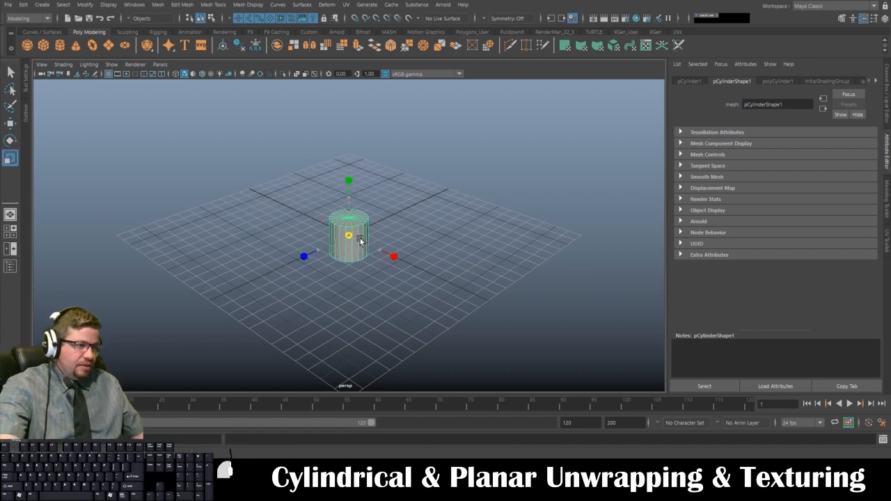
key("w")
left_click_drag(351, 193, 346, 173)
key("r")
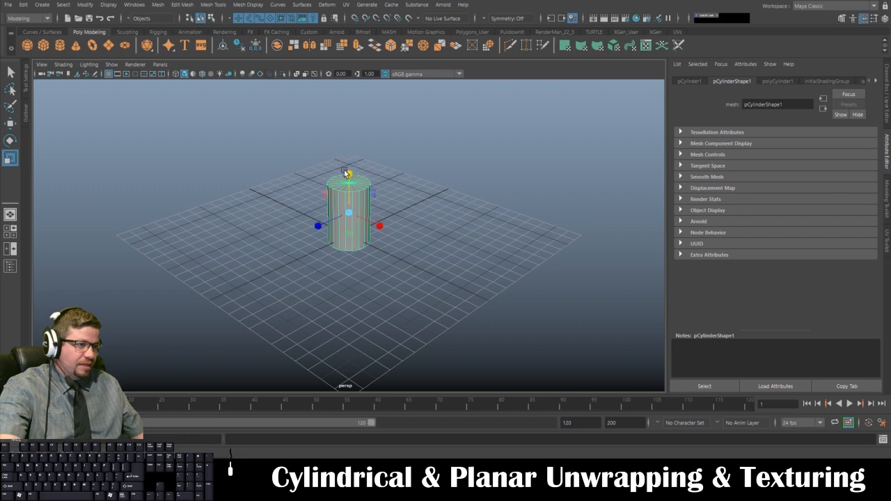
left_click_drag(350, 212, 355, 214)
key("w")
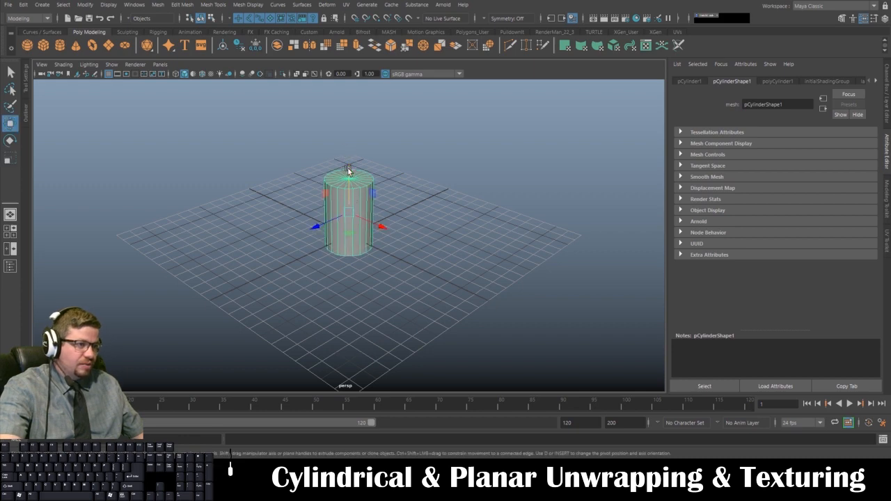
left_click_drag(348, 171, 348, 159)
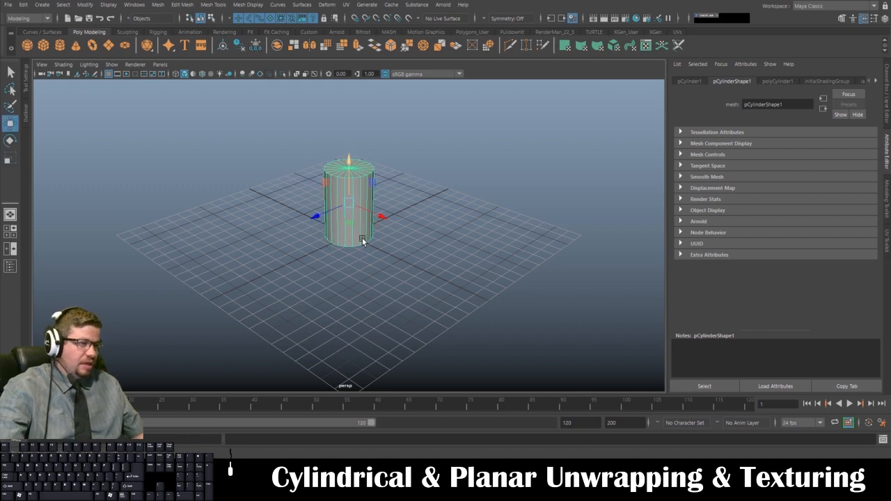
In the side view, enlarge the cylinder slightly and raise it to about 2.77 in Y so its base rests on the grid
key("space")
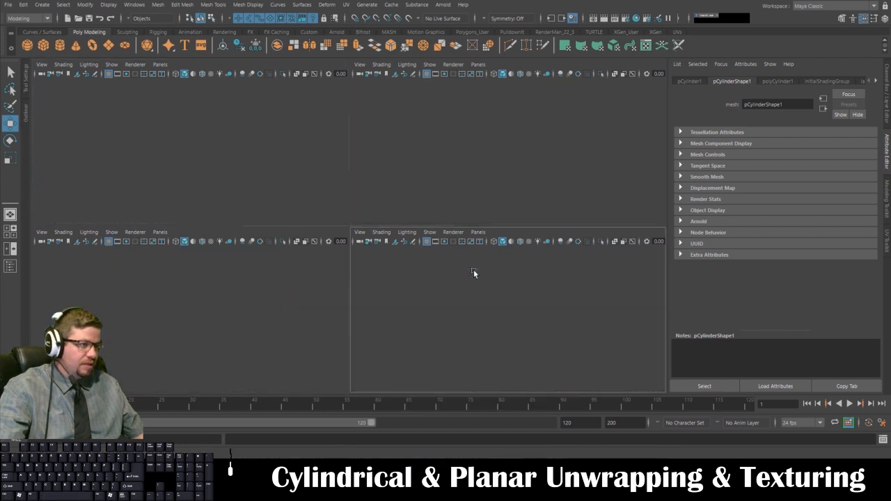
key("space")
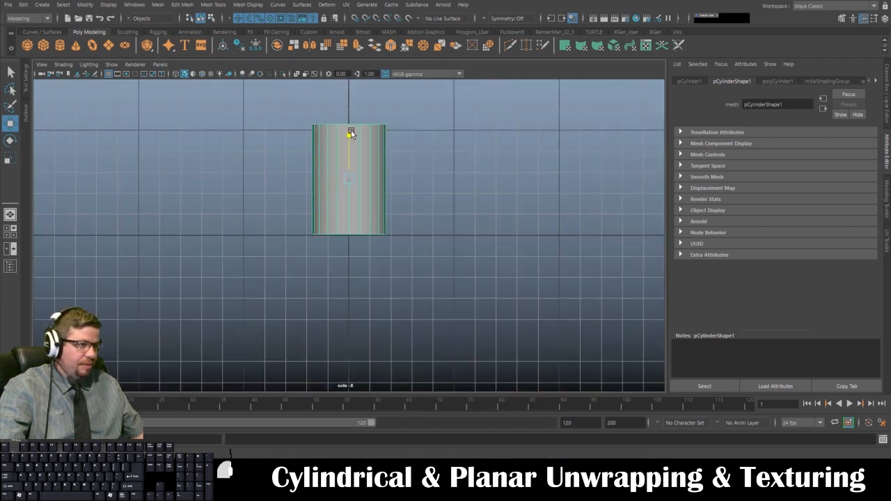
left_click_drag(351, 131, 353, 131)
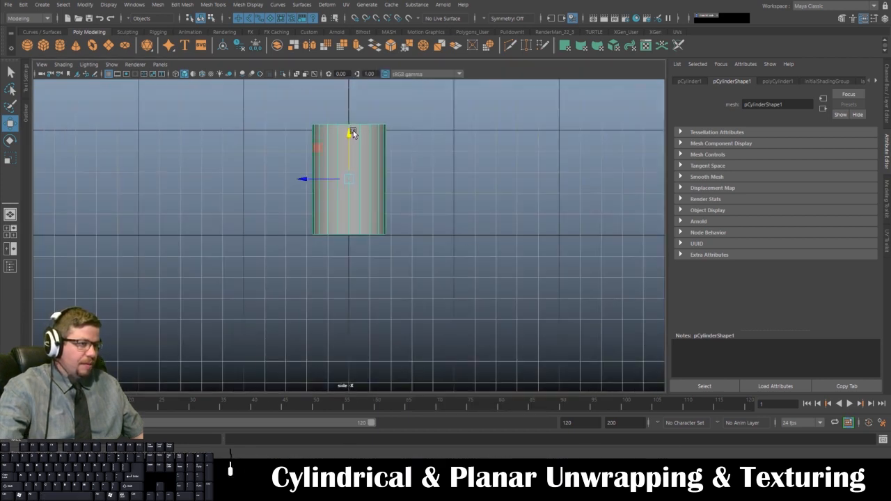
key("r")
left_click_drag(348, 179, 352, 179)
key("w")
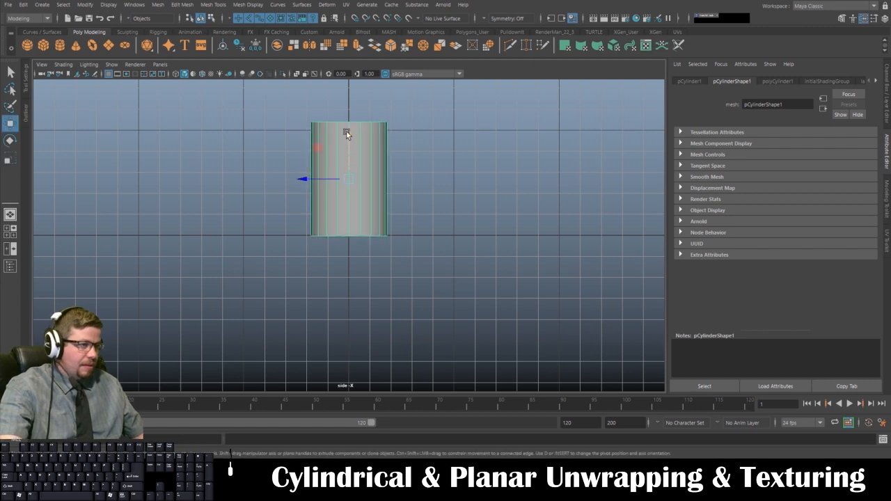
left_click_drag(346, 132, 349, 129)
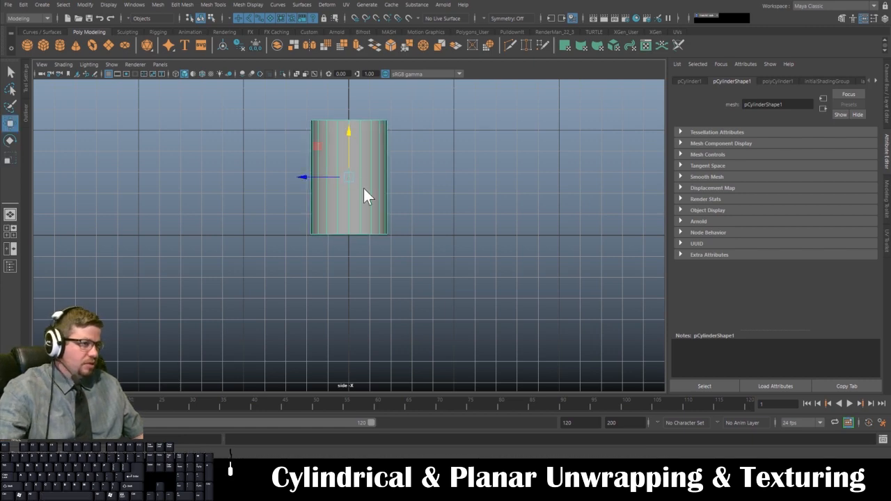
key("space")
key("space")
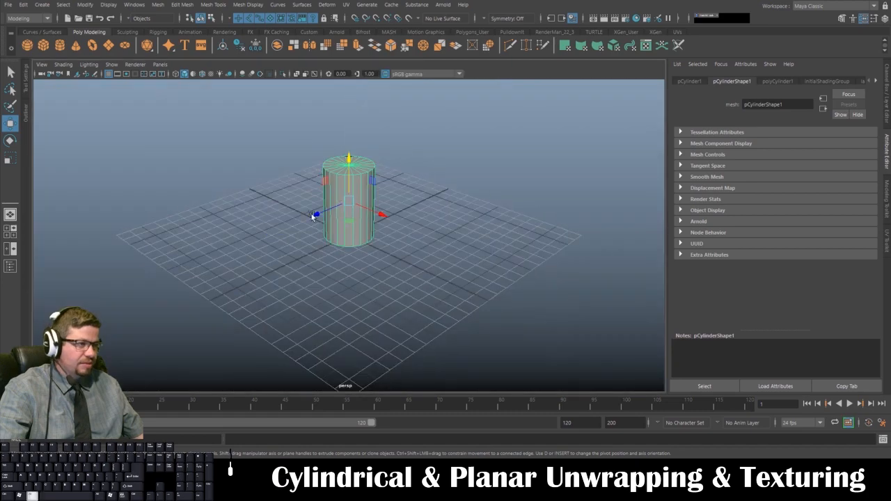
Examine the cylinder's side and top cap from several angles in the perspective view
left_click_drag(311, 214, 359, 259, "alt")
right_click_drag(358, 258, 411, 306, "alt")
left_click_drag(411, 307, 361, 280, "alt")
middle_click_drag(326, 147, 350, 227, "alt")
right_click_drag(350, 227, 368, 282, "alt")
left_click_drag(368, 282, 379, 266, "alt")
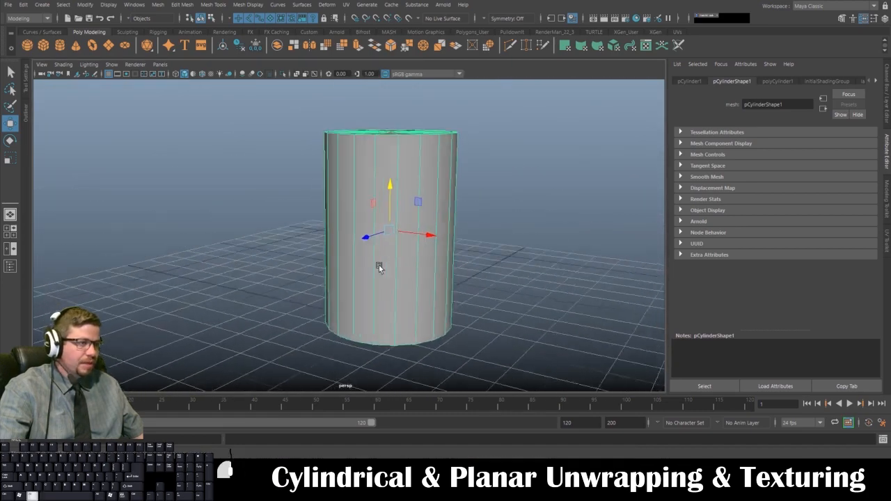
right_click_drag(379, 265, 329, 193, "alt")
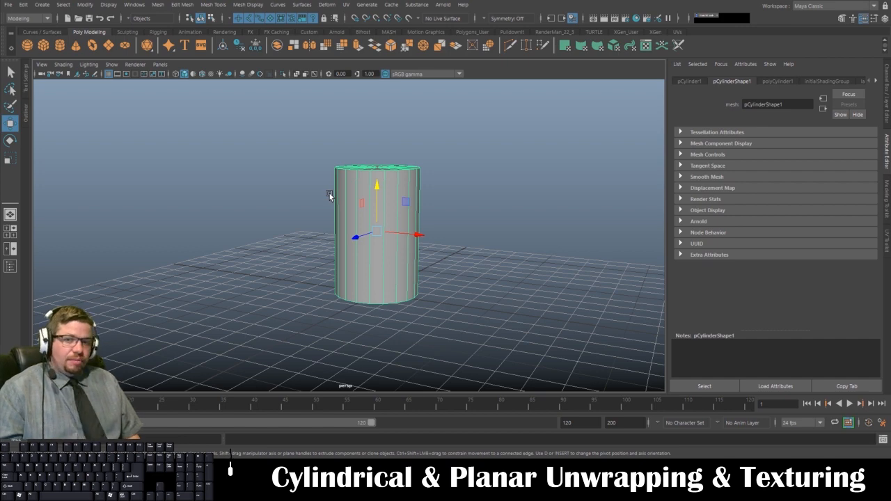
left_click_drag(335, 185, 306, 221, "alt")
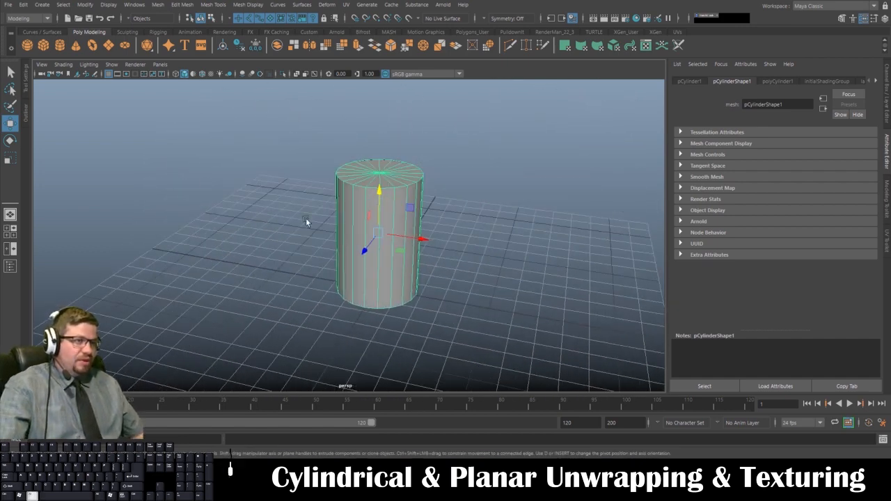
Switch to the Persp/UV Editor layout and reselect the cylinder to display its UV shells
left_click(161, 64)
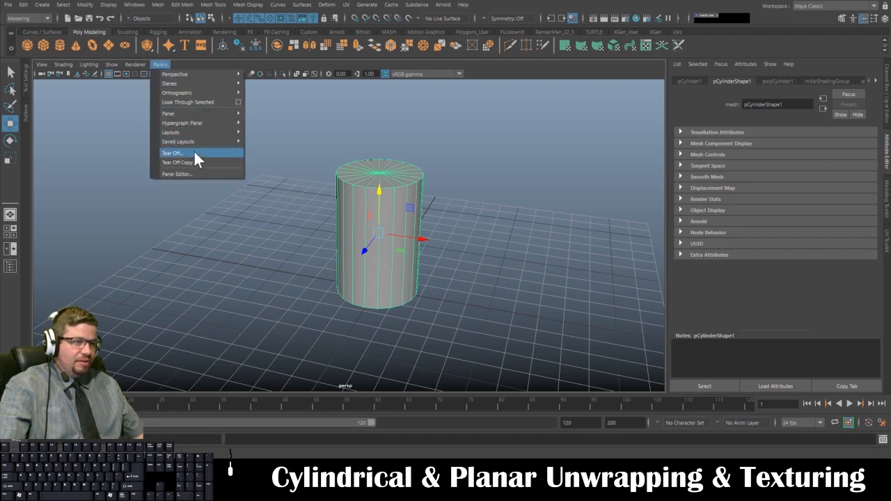
mouse_move(203, 142)
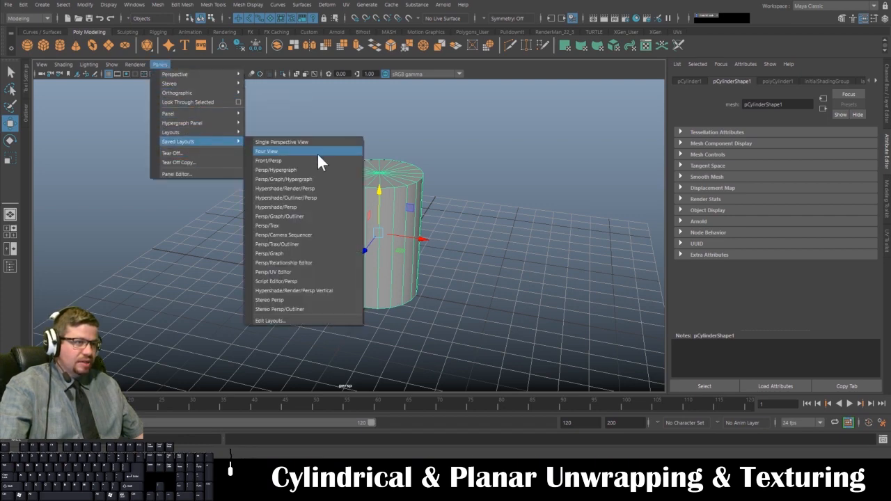
left_click(317, 273)
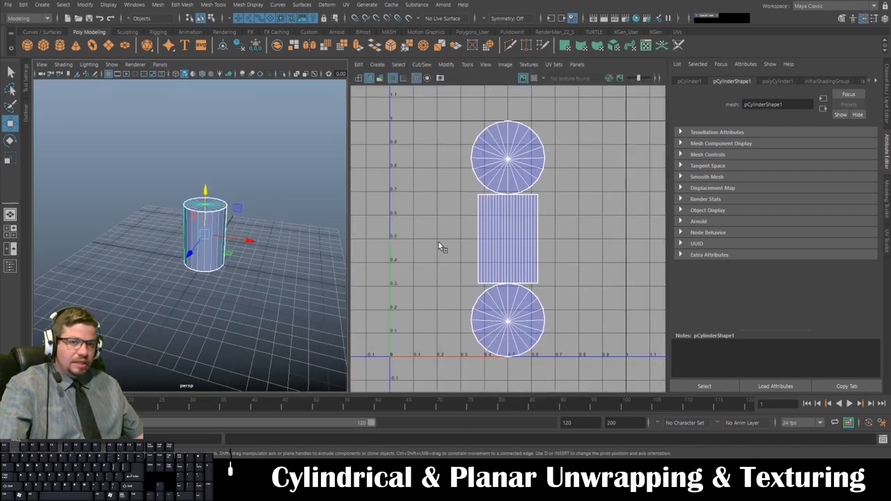
left_click(246, 280)
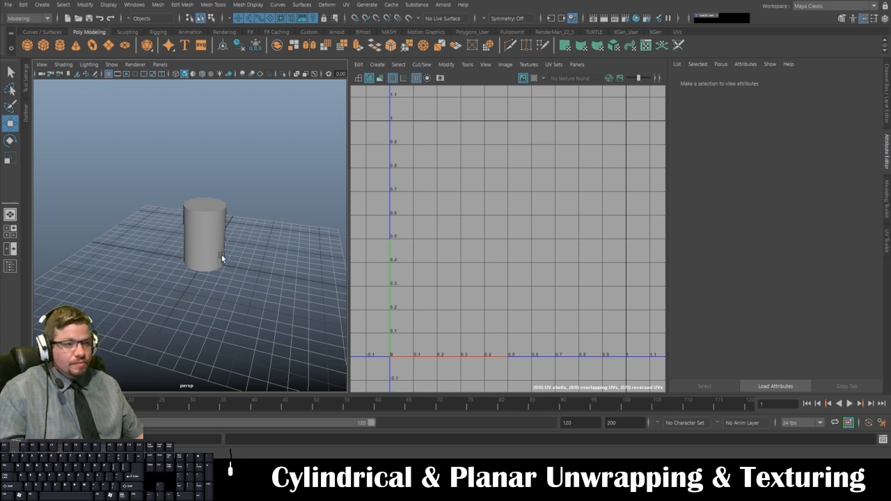
left_click(222, 257)
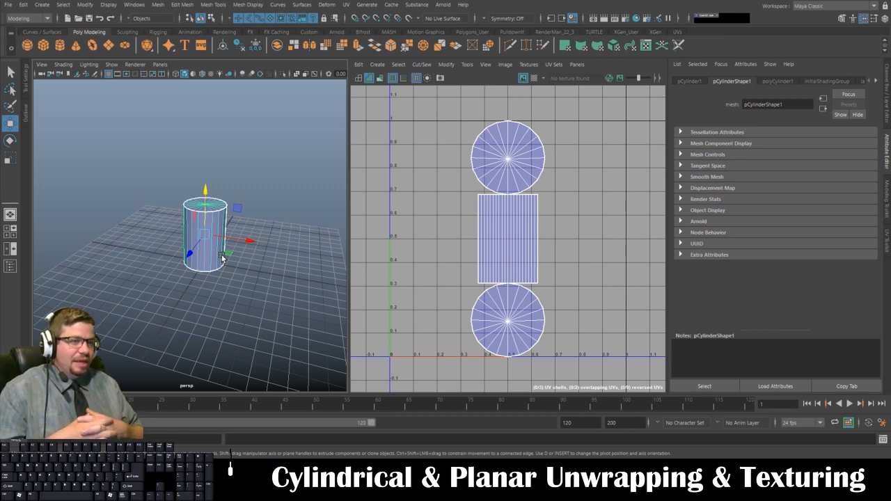
Set the cylinder's channel values to Scale X 4, Scale Y 5 and Scale Z 4
key("r")
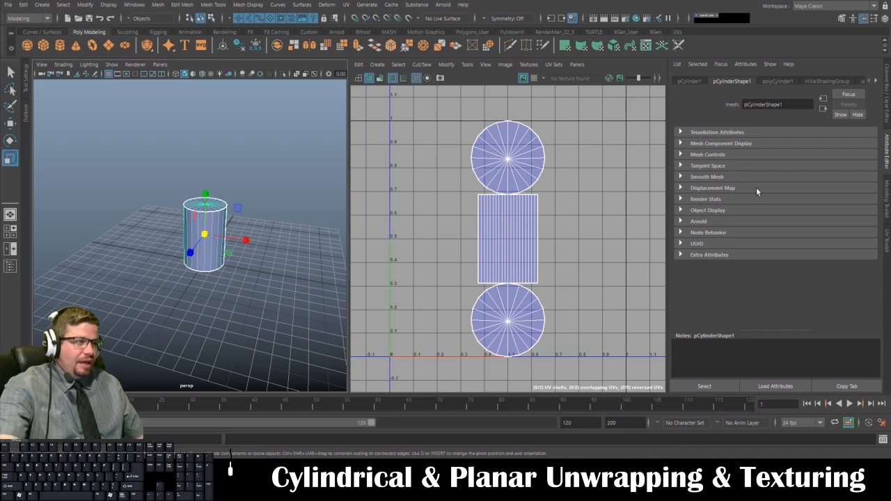
key("ctrl+a")
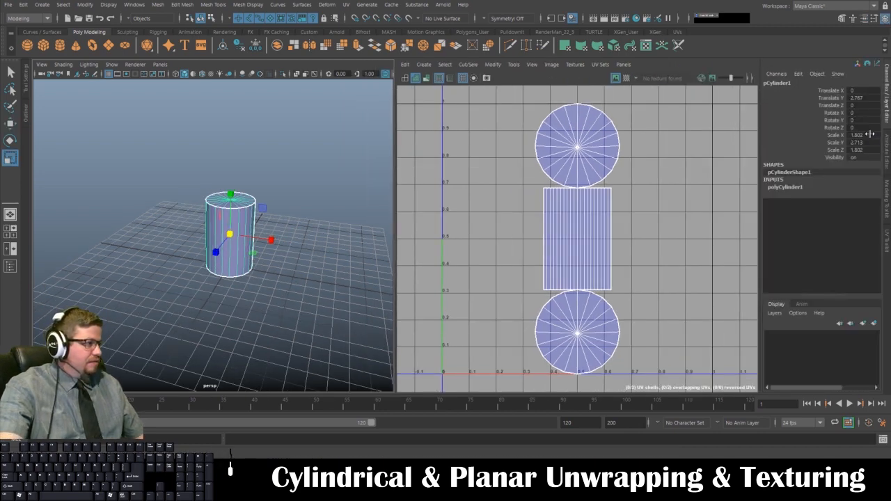
left_click_drag(231, 194, 231, 182)
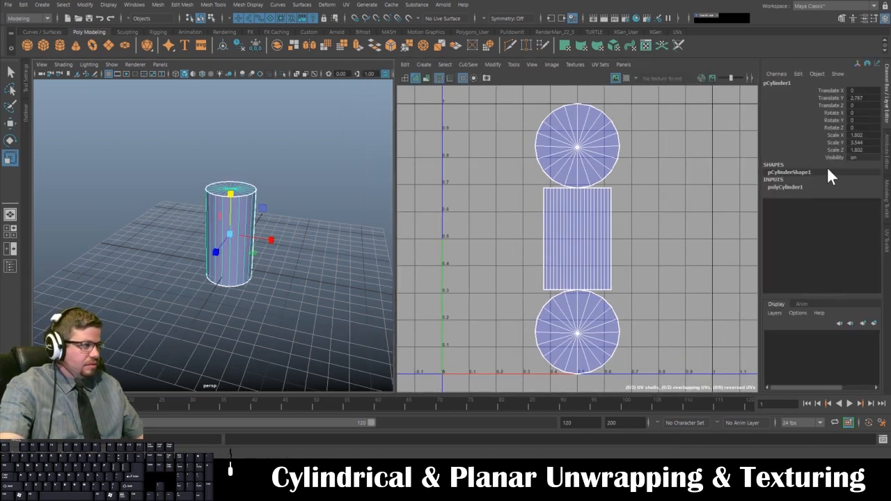
double_click(864, 142)
type("5")
key("Return")
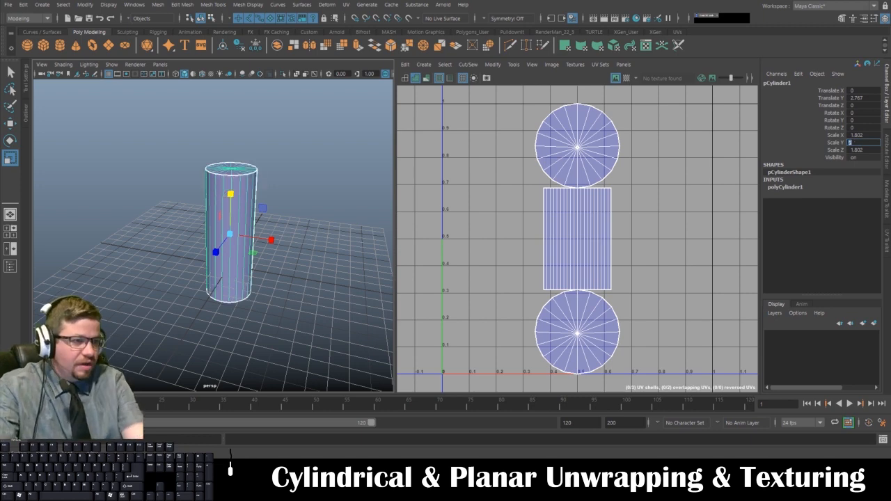
double_click(863, 135)
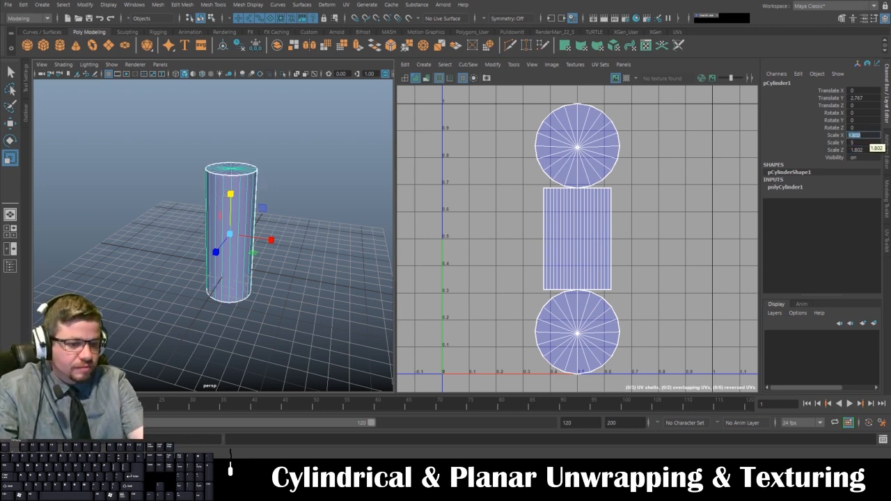
type("4")
key("Return")
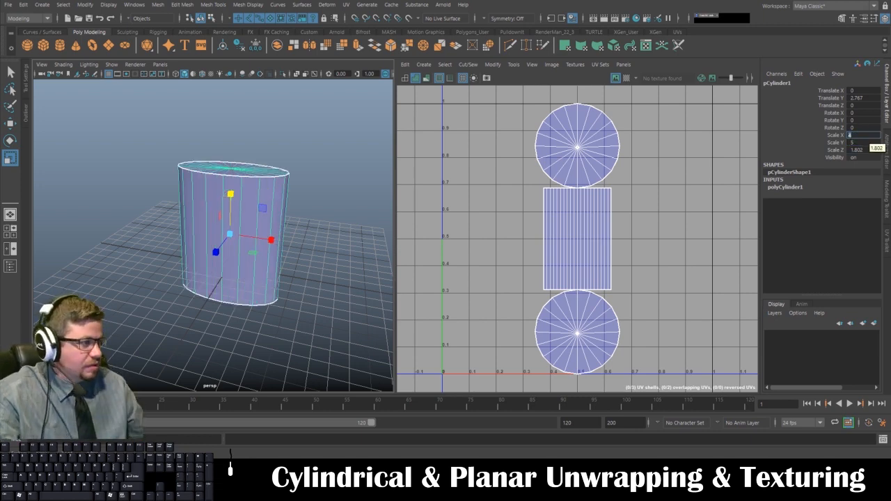
double_click(867, 150)
type("4")
key("Return")
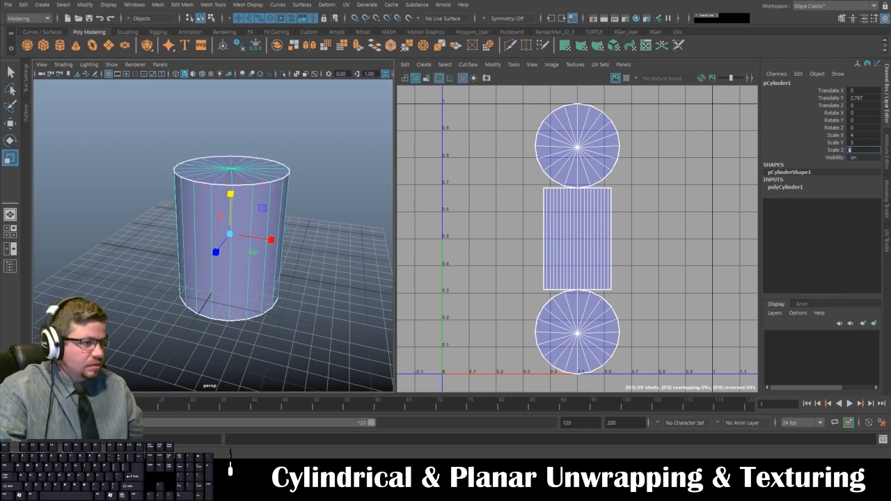
Set the cylinder's Scale Y to 6
mouse_move(314, 235)
left_mouse_down("alt")
mouse_move(199, 231)
mouse_move(318, 231)
left_mouse_up("alt")
double_click(863, 142)
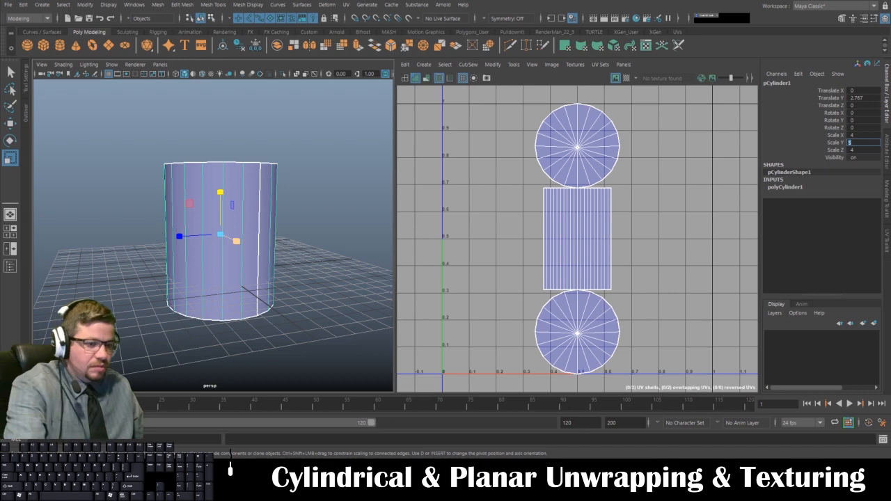
type("6")
key("Return")
Raise the cylinder in the perspective view to a Translate Y of about 6.67
mouse_move(285, 234)
left_mouse_down("alt")
mouse_move(310, 257)
mouse_move(288, 228)
left_mouse_up("alt")
key("w")
left_click_drag(225, 197, 248, 135)
left_click_drag(269, 206, 303, 241, "alt")
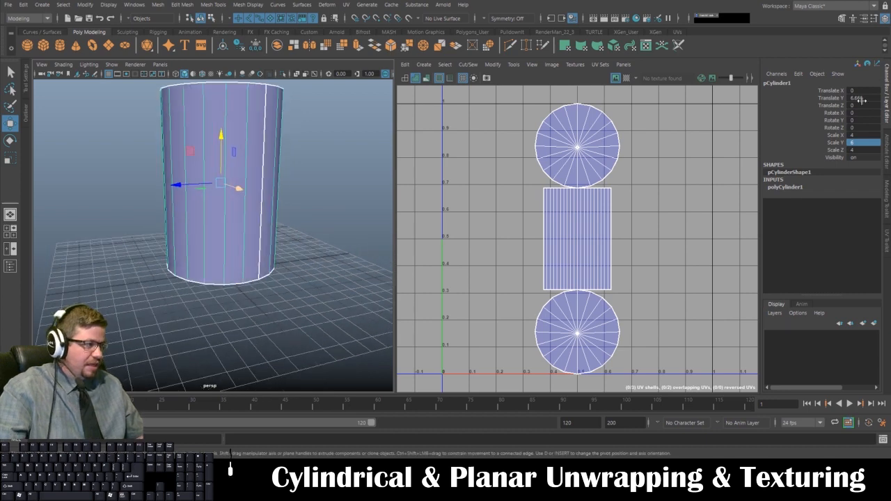
left_click_drag(163, 163, 160, 161, "alt")
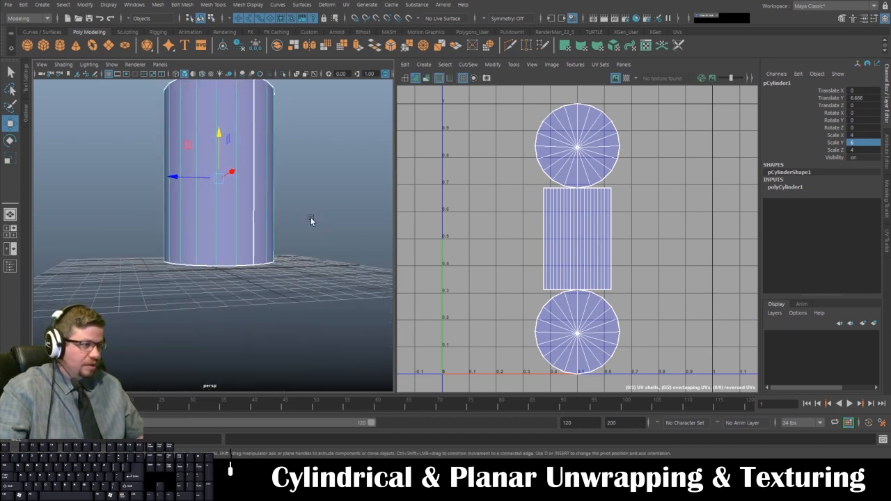
Show the four-view layout and adjust the cylinder's height in the side view to a Translate Y of about 6.12
key("space")
key("space")
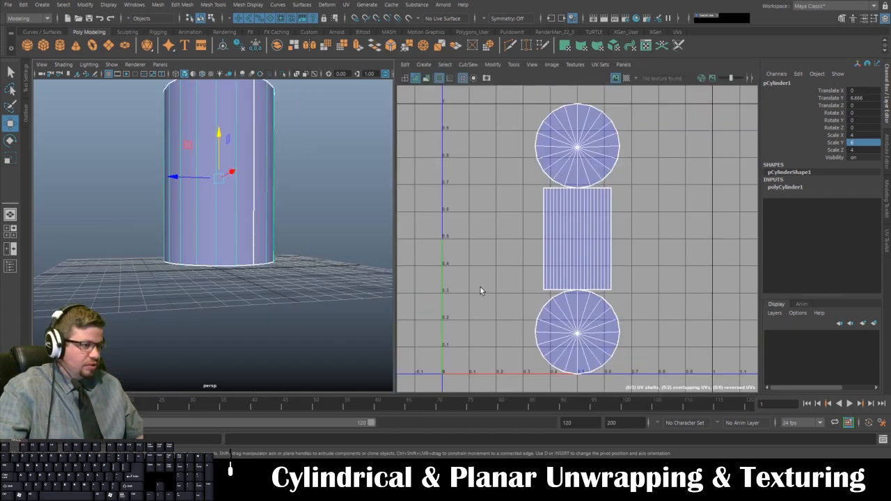
left_click(10, 230)
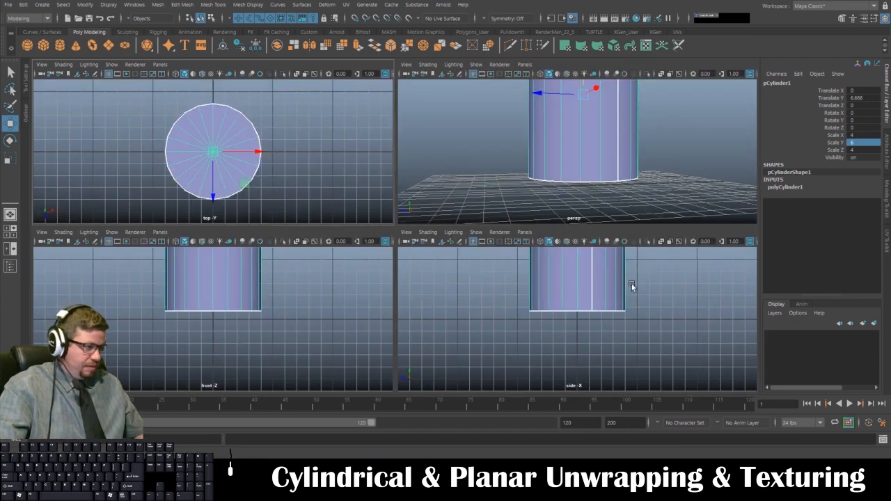
middle_click_drag(614, 278, 577, 358, "alt")
right_click_drag(577, 358, 587, 324, "alt")
middle_click_drag(587, 324, 594, 316, "alt")
right_click_drag(594, 317, 561, 280, "alt")
middle_click_drag(636, 304, 639, 295, "alt")
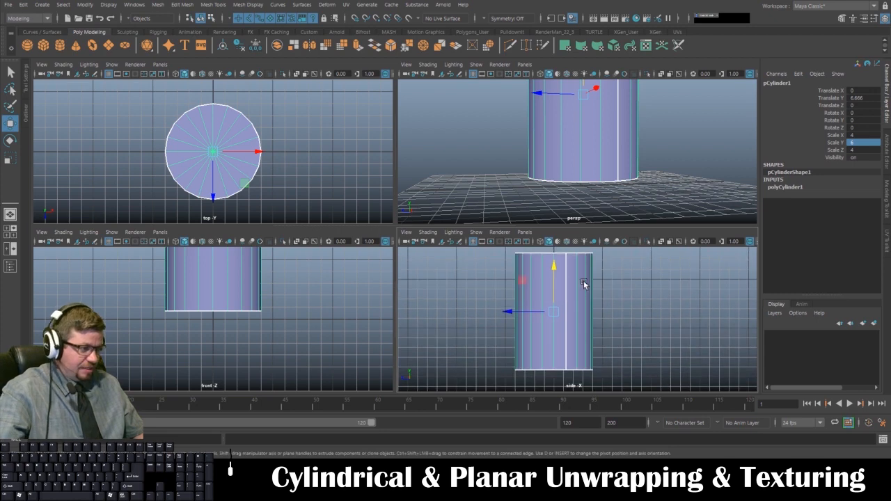
mouse_move(554, 270)
left_mouse_down()
mouse_move(556, 284)
mouse_move(557, 259)
left_mouse_up()
right_click_drag(577, 318, 633, 288, "alt")
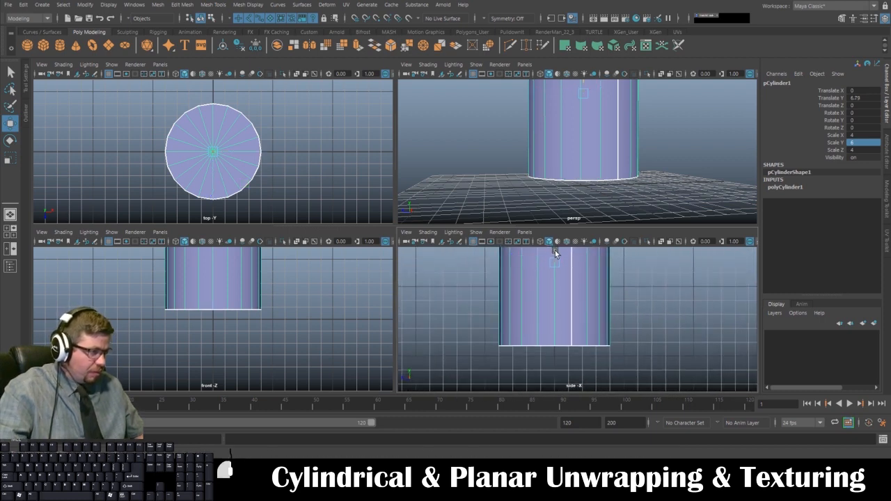
left_click_drag(554, 250, 557, 258)
Maximize the perspective view and switch to the saved Persp/UV Editor layout with the whole cylinder in view
key("space")
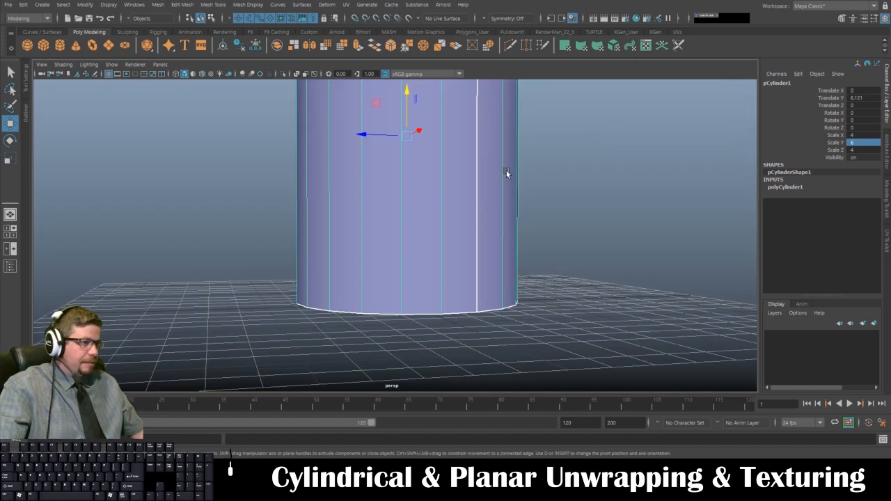
left_click_drag(507, 174, 355, 233, "alt")
left_click(144, 66)
mouse_move(160, 64)
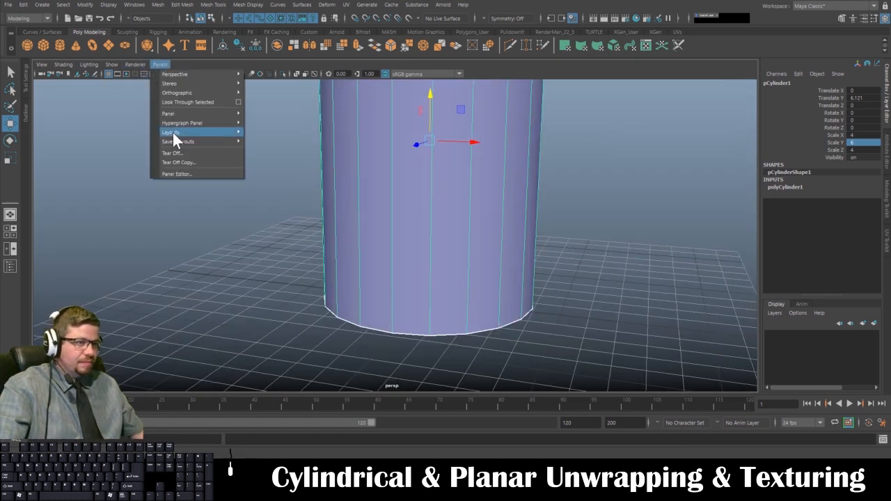
mouse_move(188, 141)
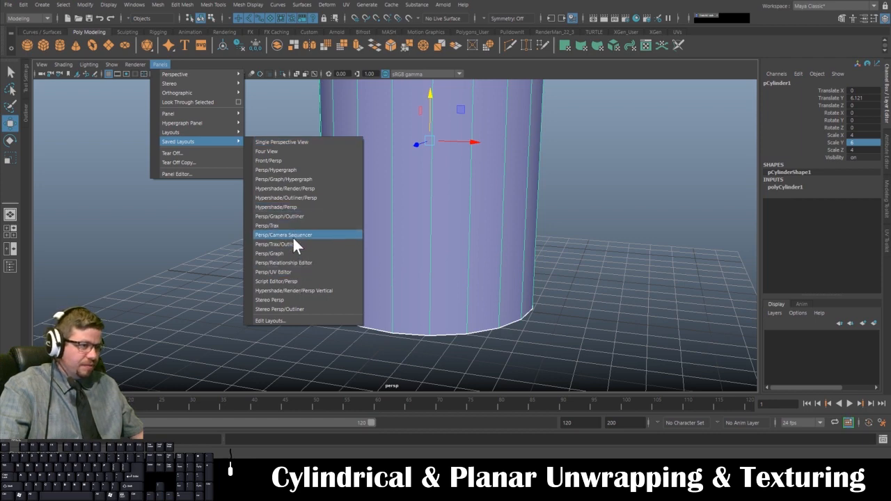
left_click(301, 271)
scroll(248, 153, "down", 6)
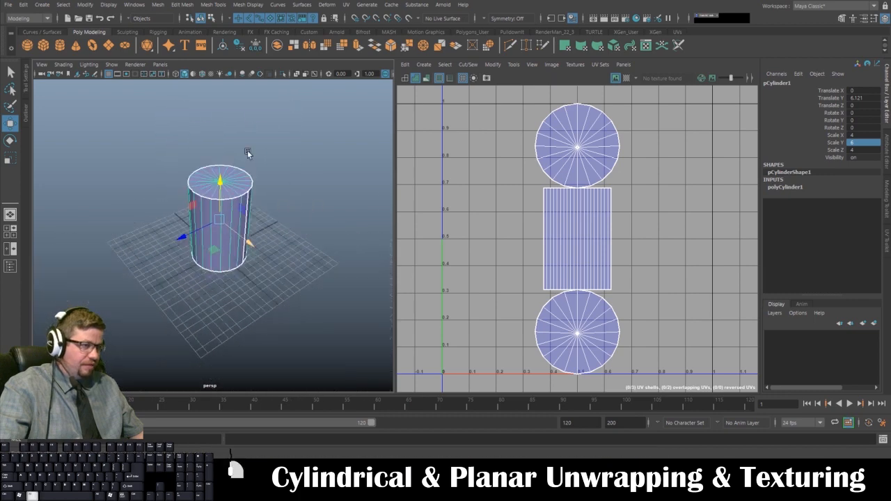
Set the cylinder's Translate Y to 6
double_click(855, 99)
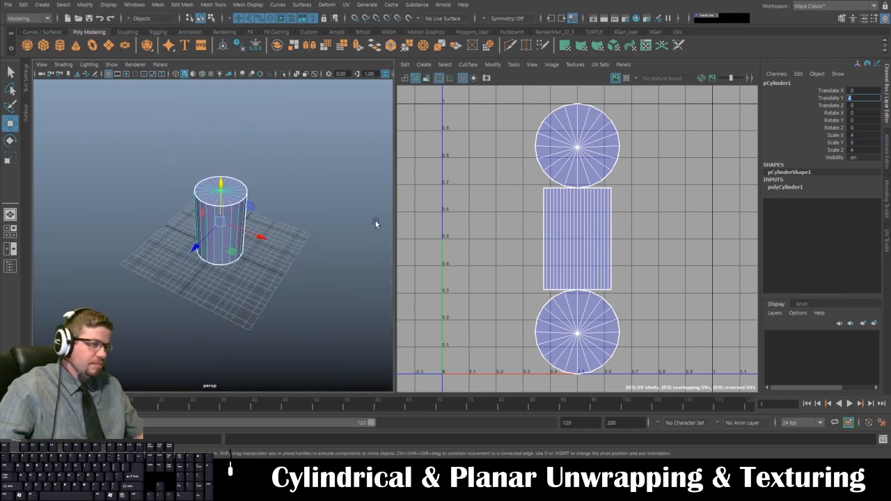
left_click(281, 239)
left_click_drag(281, 239, 245, 225, "alt")
left_click(244, 225)
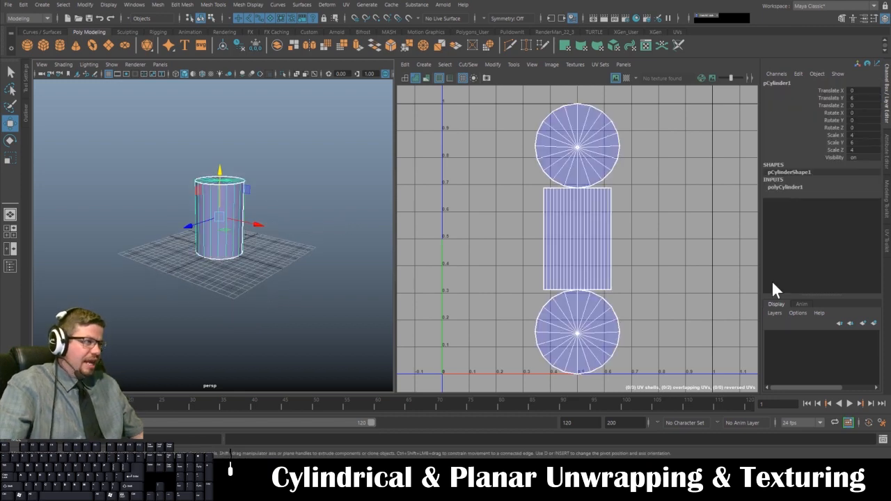
Select all side faces of the cylinder in the perspective view, leaving out the top and bottom caps
left_click_drag(202, 242, 256, 250, "alt")
right_click_drag(257, 249, 283, 273, "alt")
left_click_drag(283, 272, 335, 211, "alt")
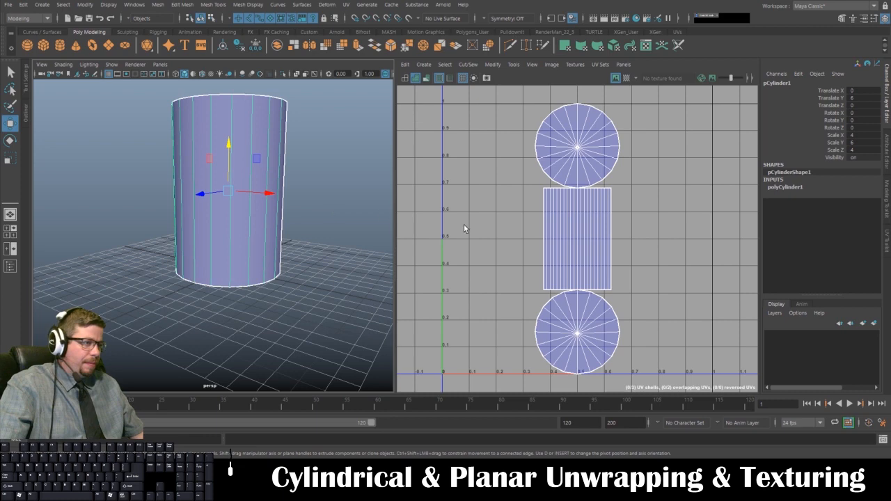
left_click_drag(318, 242, 323, 236, "alt")
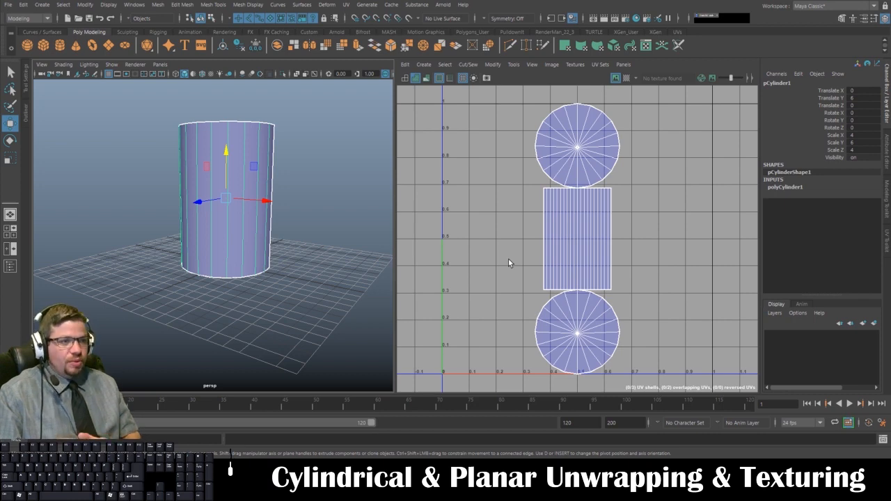
left_click_drag(269, 237, 277, 260, "alt")
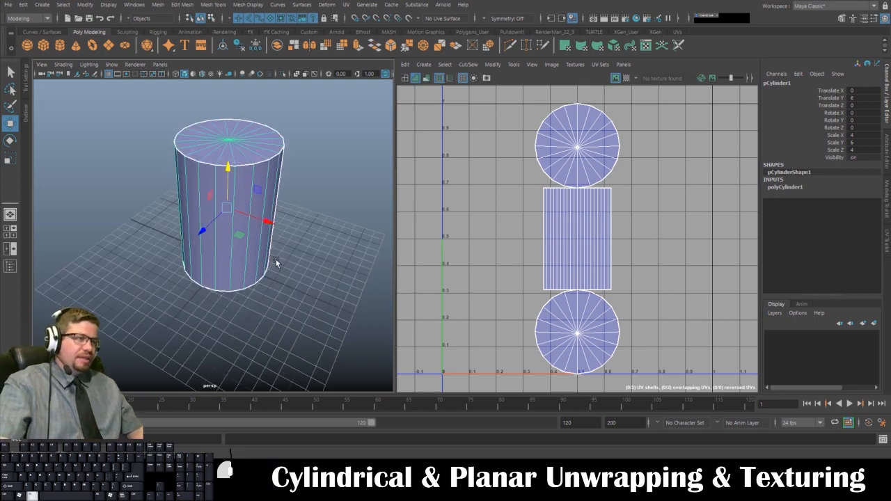
scroll(245, 175, "down", 5)
left_click_drag(244, 175, 223, 209, "alt")
scroll(213, 244, "up", 5)
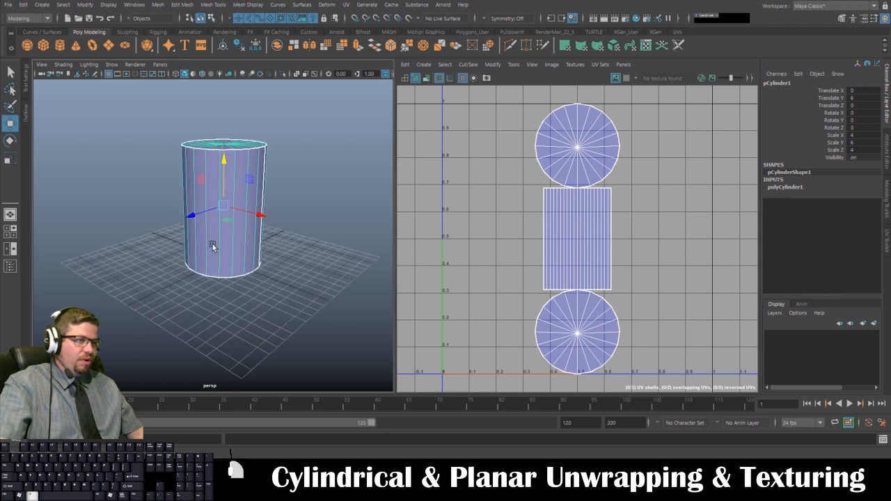
right_click_drag(218, 151, 224, 181)
left_click_drag(144, 195, 358, 206)
key("q")
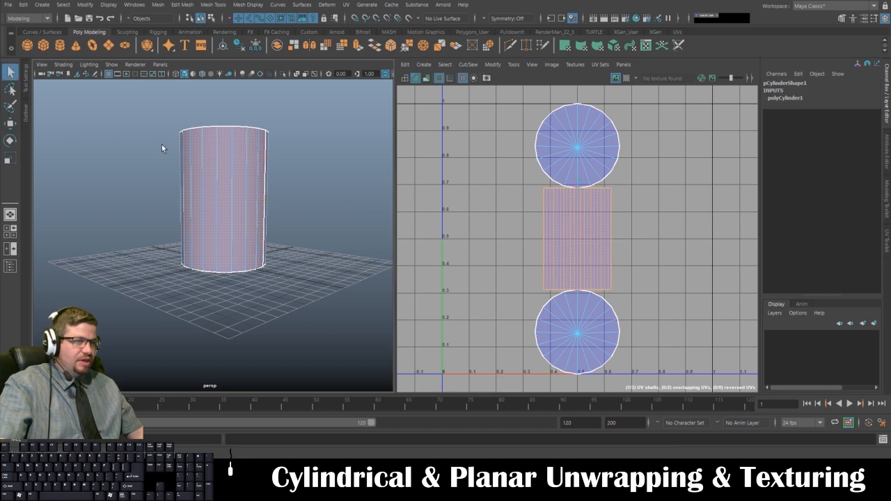
Try selecting the side faces with a marquee across the rectangular shell in the UV editor
right_click_drag(580, 213, 582, 216)
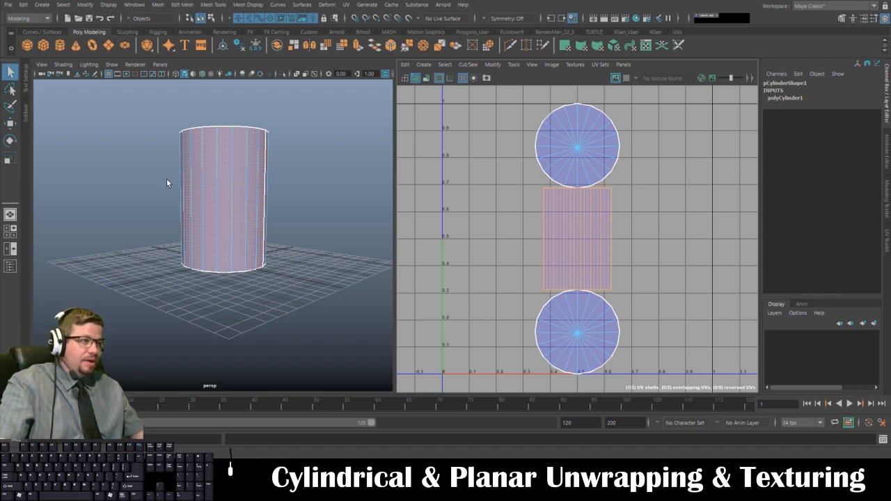
right_click_drag(572, 199, 582, 224)
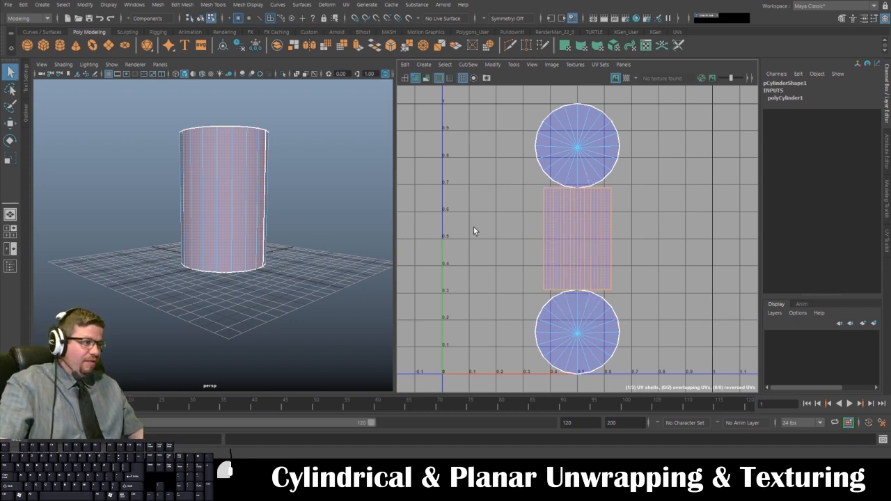
left_click_drag(475, 228, 679, 245)
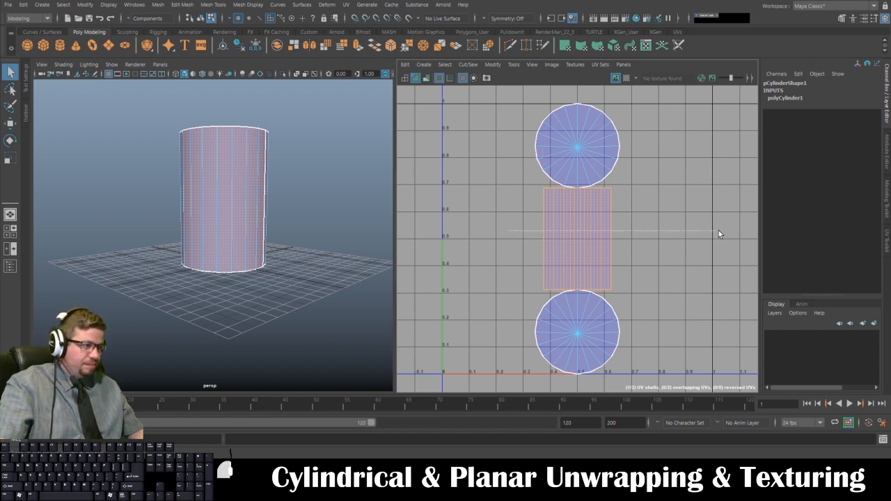
left_click(549, 103)
left_click_drag(522, 219, 700, 270)
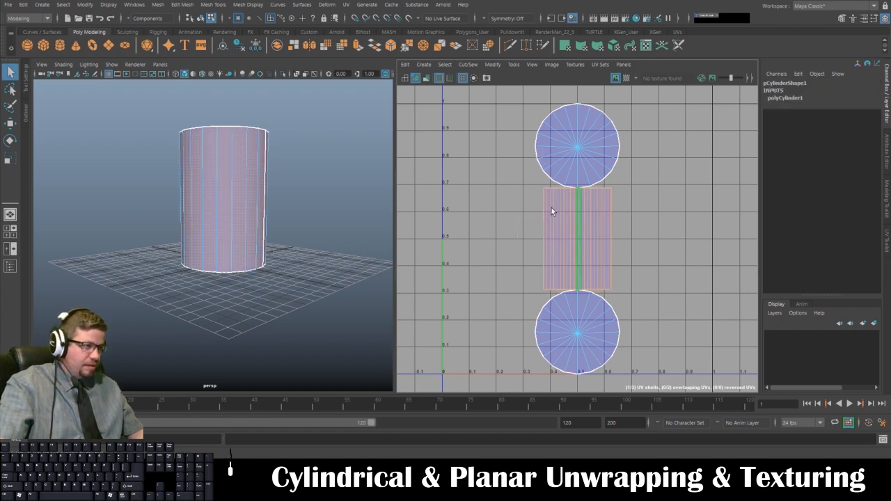
Clear the face selection and try the Lasso tool across the rectangular side shell in the UV editor
left_click(481, 200)
left_click(10, 89)
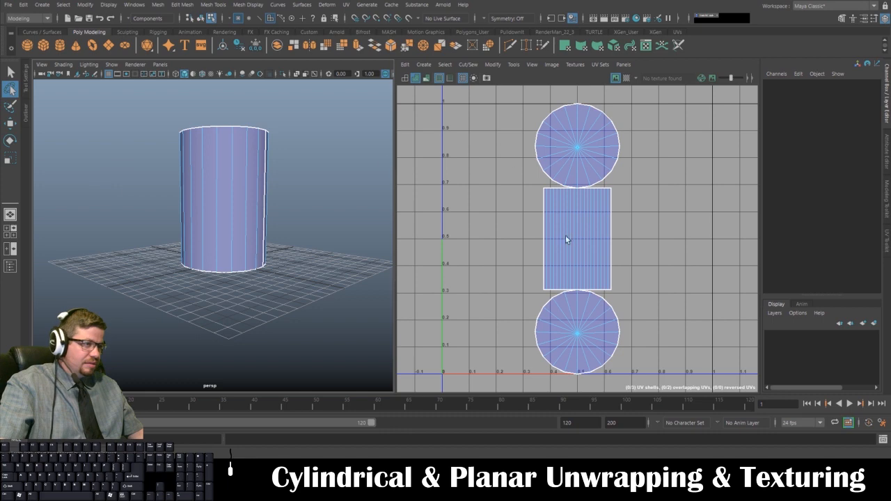
right_click_drag(509, 184, 509, 201)
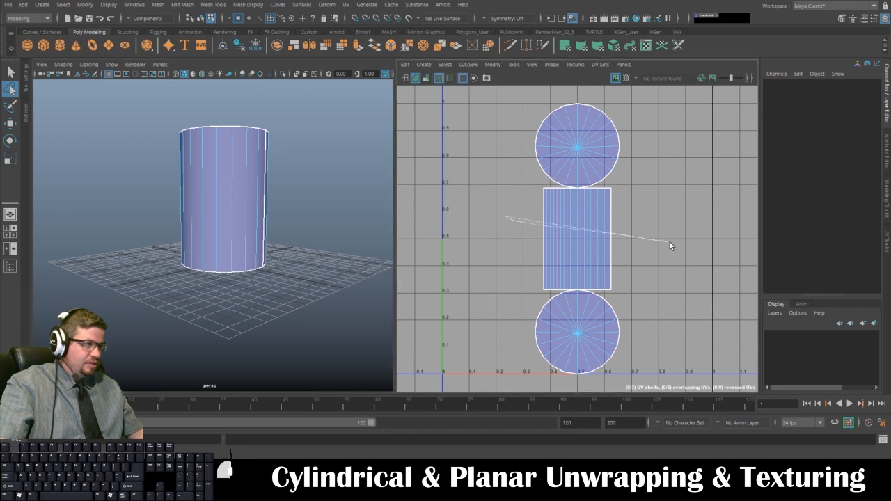
left_click_drag(670, 243, 520, 222)
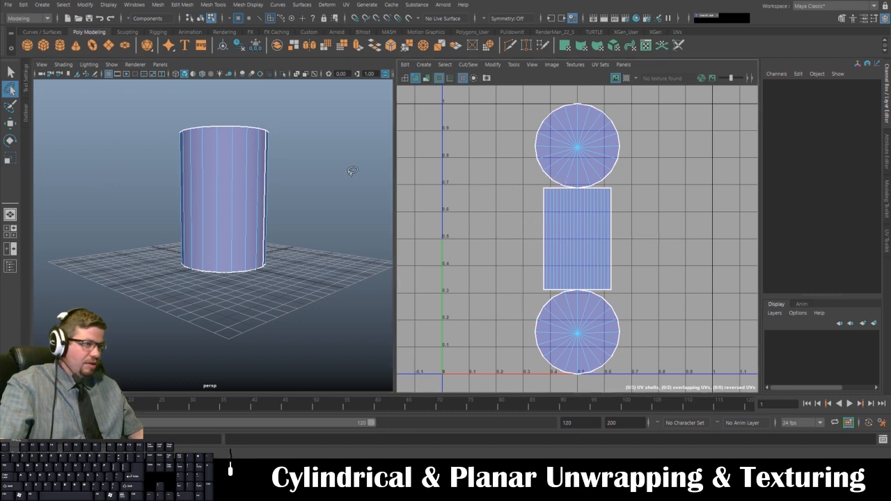
Return to the Select tool and reselect the cylinder's side faces
left_click(11, 71)
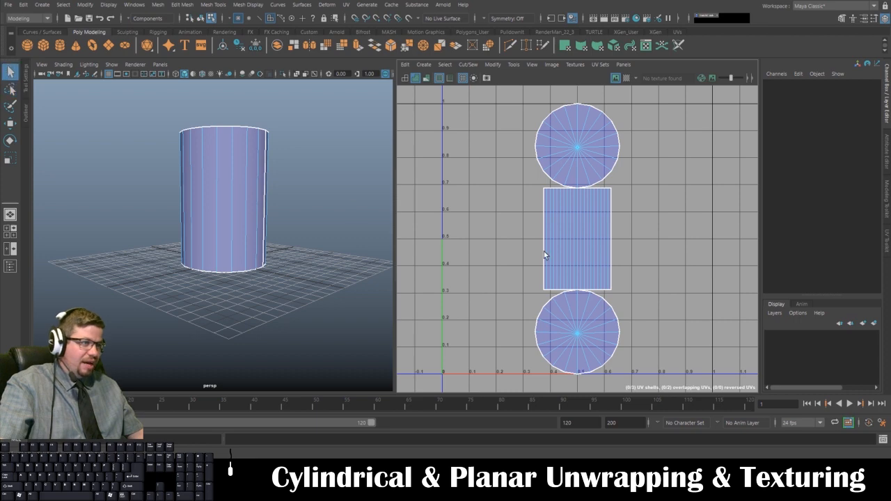
right_click_drag(570, 219, 571, 199)
key("F8")
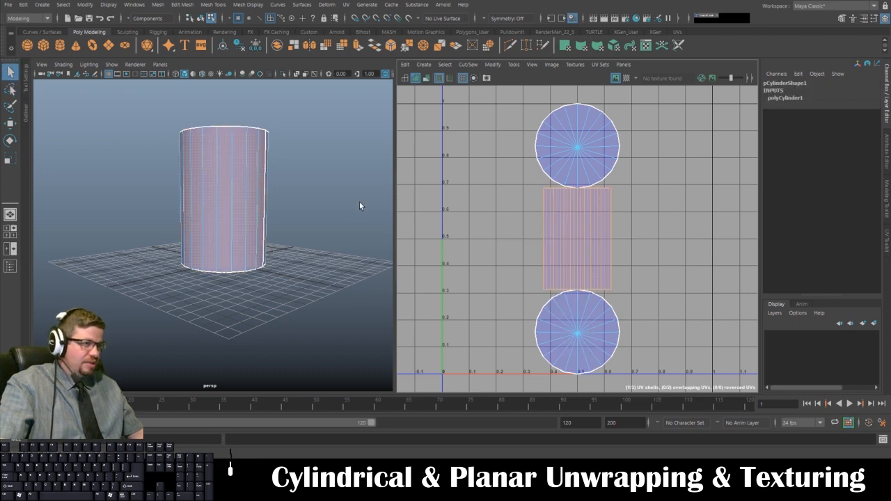
Try picking the cylinder's side faces directly on the model in the perspective view
left_click_drag(359, 201, 233, 170, "alt")
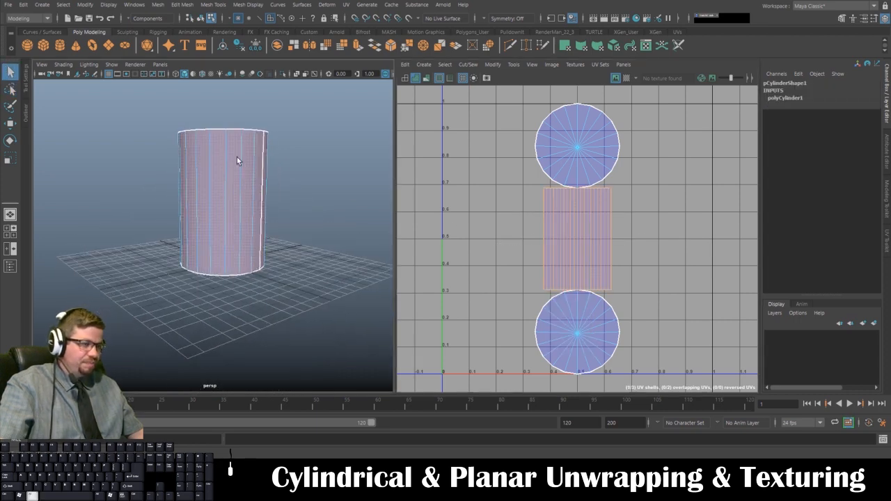
double_click(248, 162)
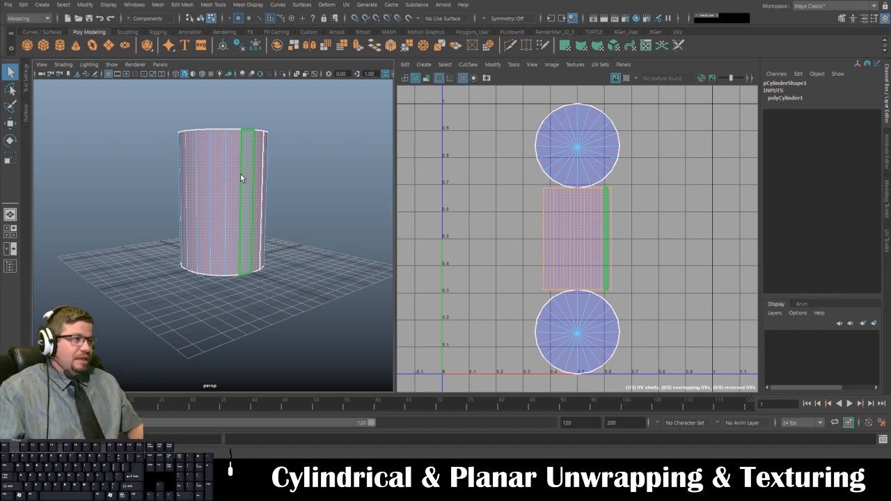
left_click(288, 129)
double_click(232, 224)
left_click_drag(231, 224, 167, 193, "alt")
left_click(202, 237)
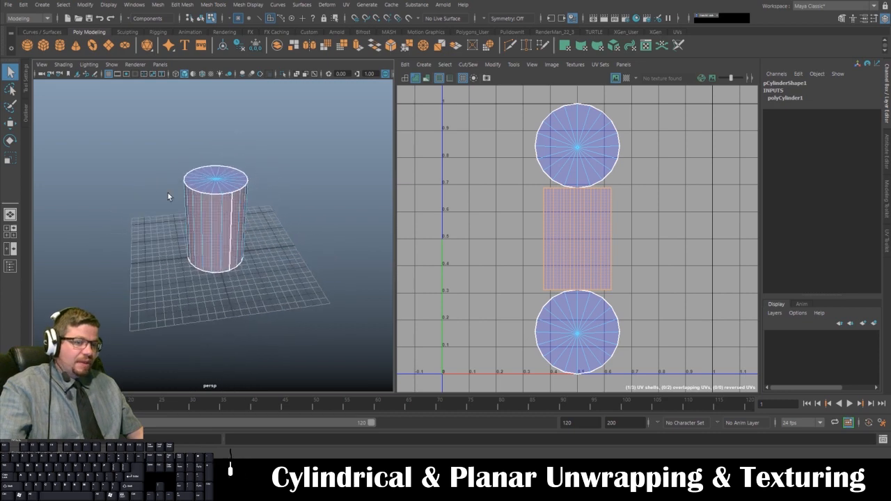
Toggle isolation of the selection in the perspective view and reselect only the cylinder's side faces
key("ctrl+1")
left_click_drag(266, 215, 79, 219, "alt")
key("ctrl+1")
left_click_drag(269, 202, 142, 202)
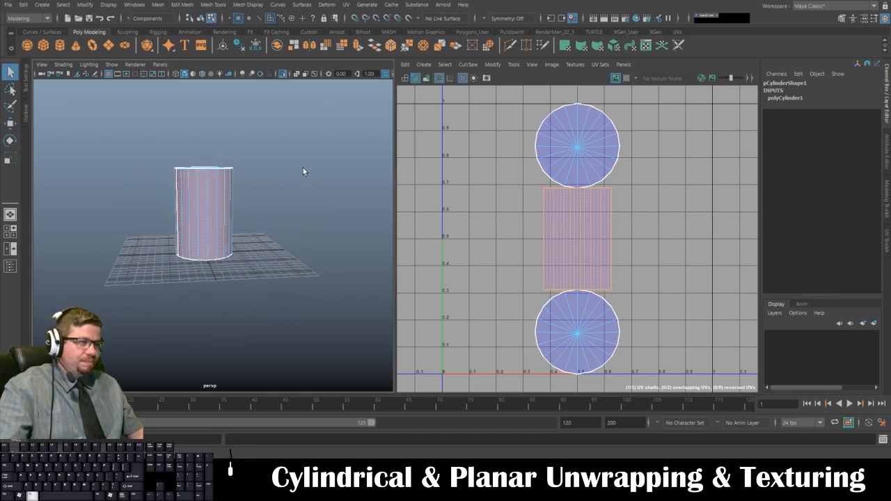
Apply a cylindrical UV projection to the selected side faces
left_click(346, 5)
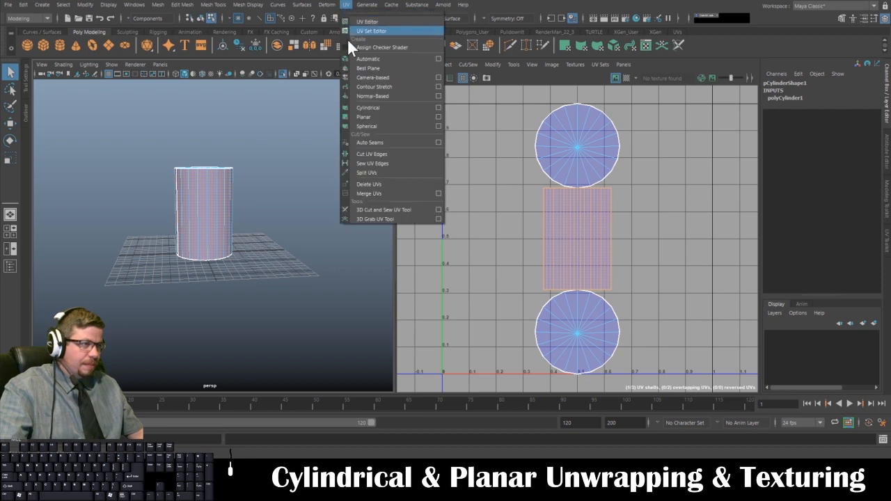
left_click(370, 108)
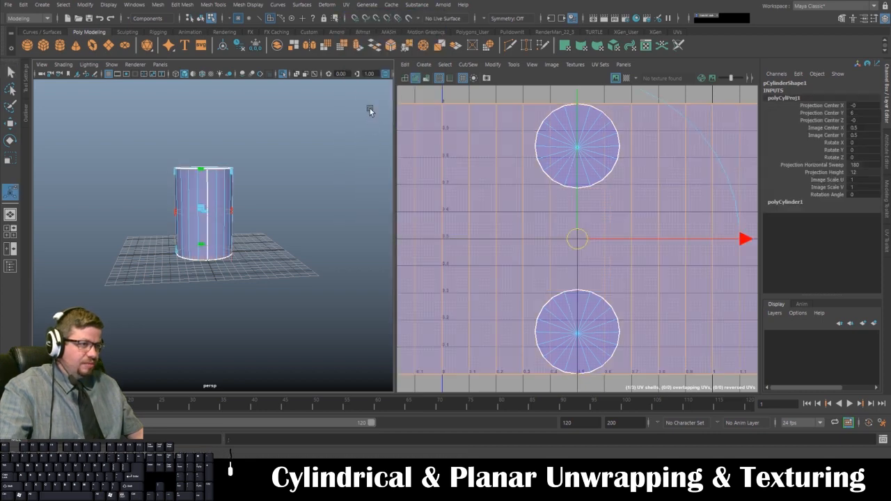
left_click_drag(279, 198, 278, 230, "alt")
left_click_drag(173, 184, 304, 250, "alt")
Move the projected side shell above the two cap shells, outside the 0–1 UV square, with the Move UV Shell tool
scroll(551, 239, "down", 4)
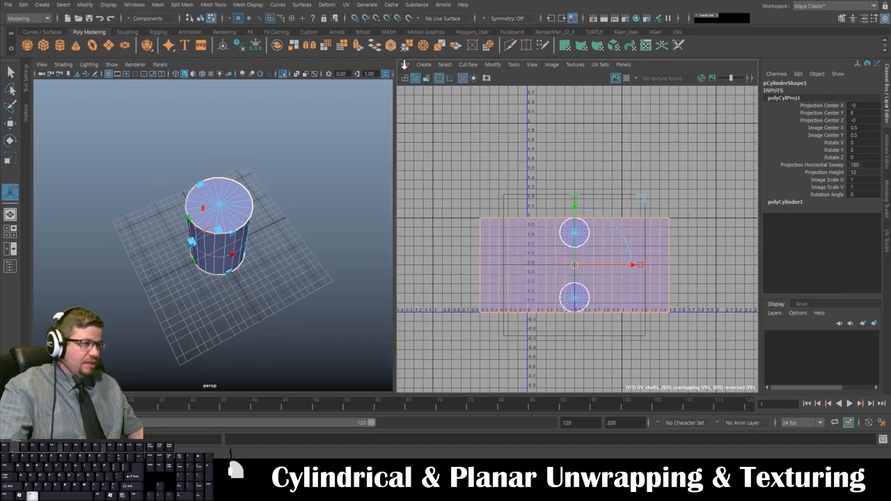
scroll(671, 293, "up", 1)
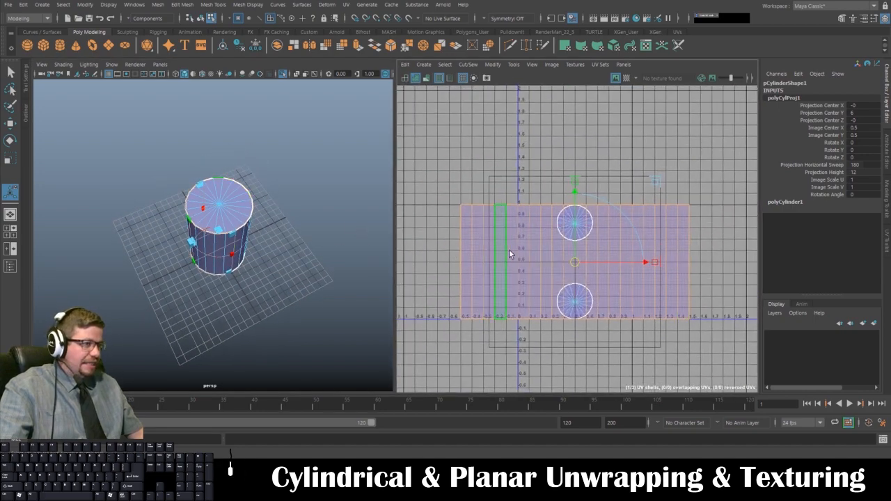
left_click(11, 73)
left_click(515, 64)
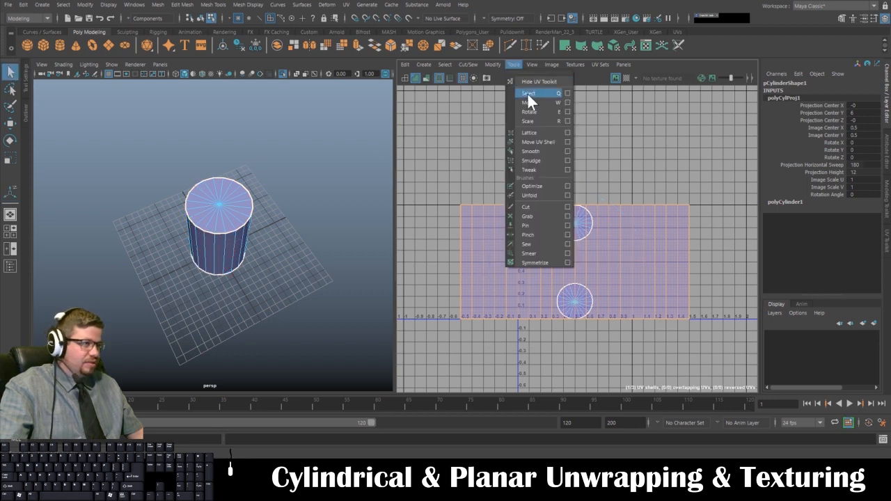
left_click(544, 148)
left_click(529, 263)
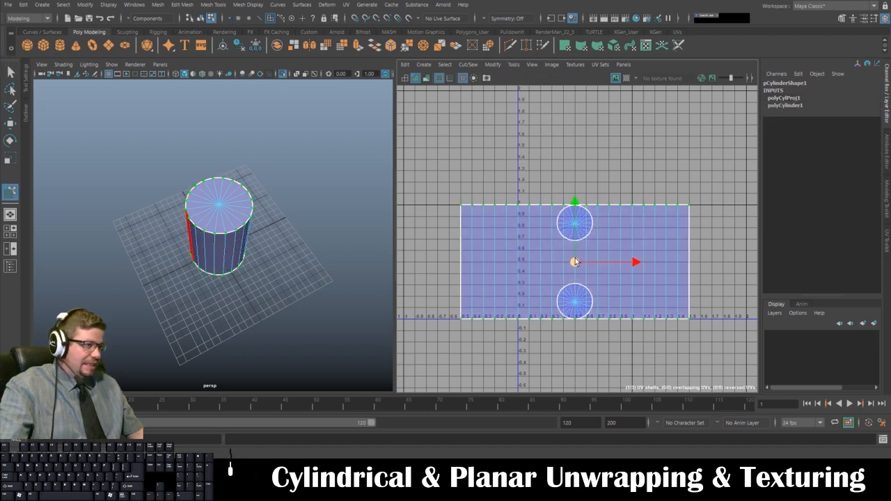
left_click_drag(575, 258, 581, 128)
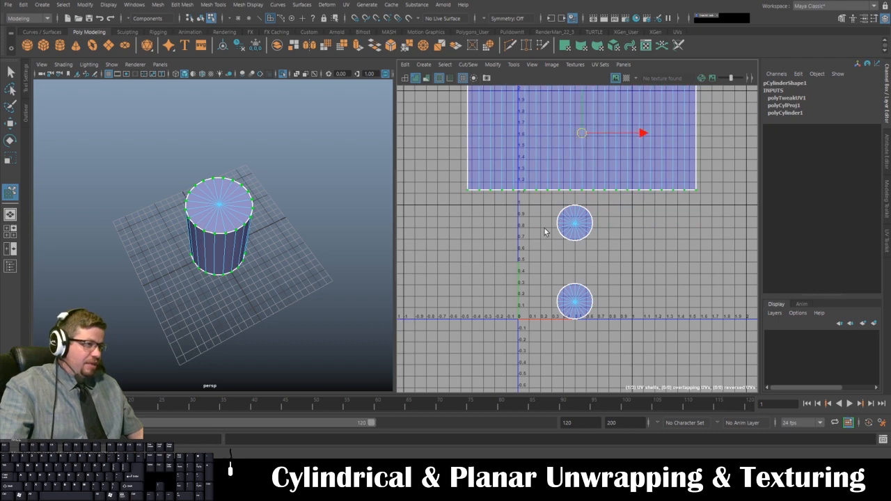
Select only the faces of the cylinder's top cap in the perspective view
left_click_drag(538, 193, 654, 295)
left_click_drag(506, 278, 652, 371)
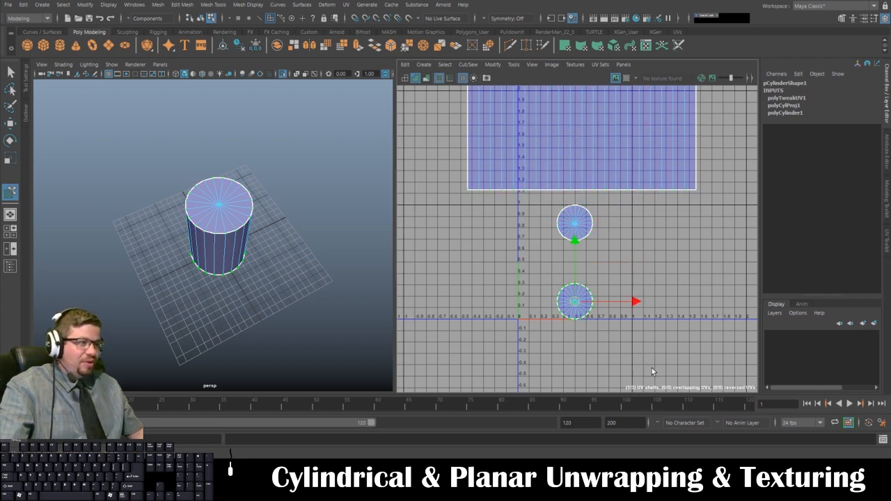
left_click_drag(245, 292, 236, 247, "alt")
right_click_drag(216, 192, 215, 224)
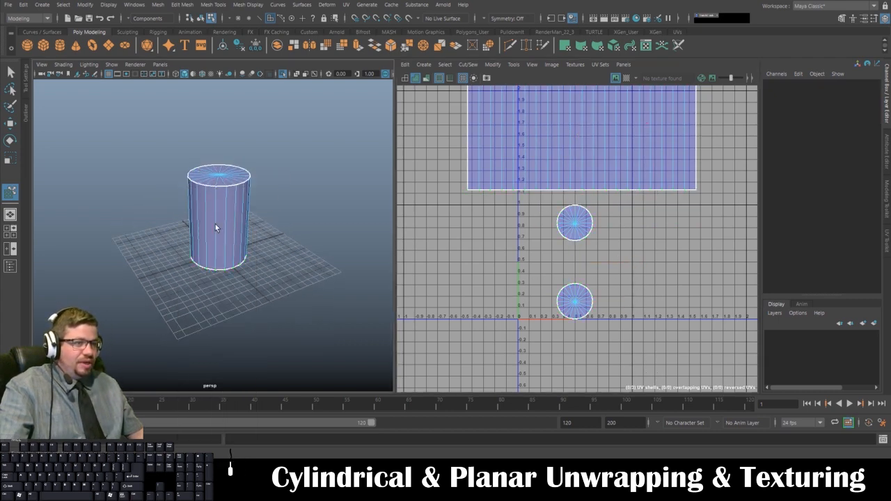
left_click_drag(217, 240, 219, 222, "alt")
left_click_drag(146, 139, 159, 207)
left_click_drag(307, 187, 319, 245, "alt")
left_click_drag(173, 229, 250, 179, "alt")
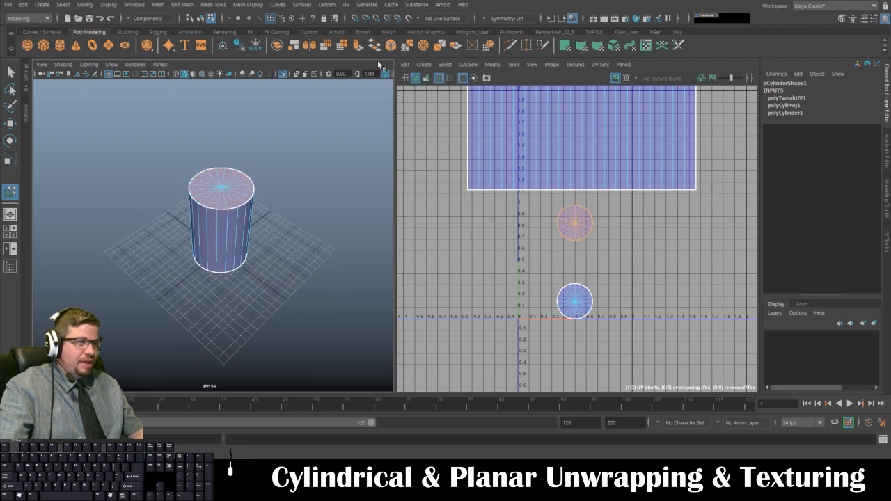
Apply a Best Plane UV projection to the selected top cap, defining the projection plane with the top cap's own points
left_click(344, 5)
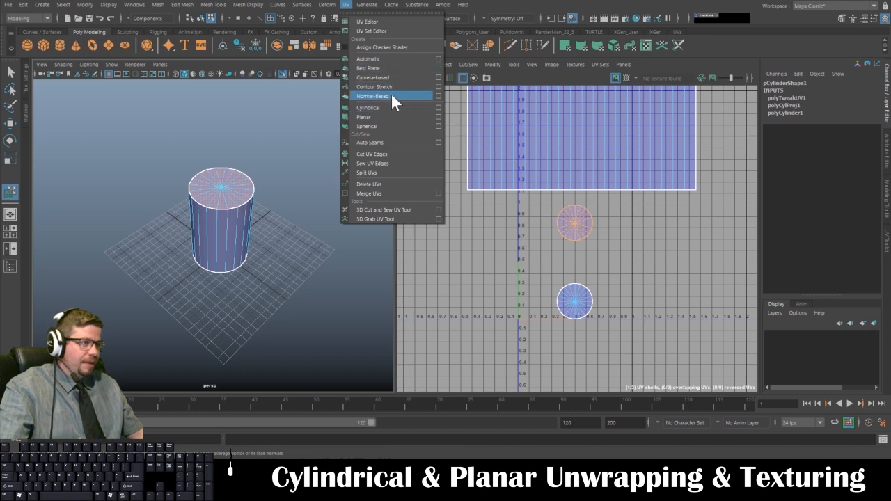
left_click(389, 68)
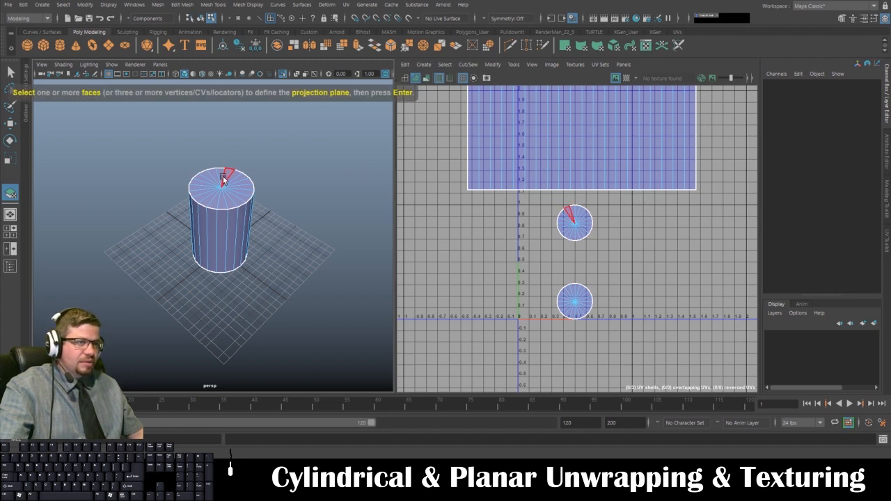
left_click_drag(218, 180, 282, 199, "alt")
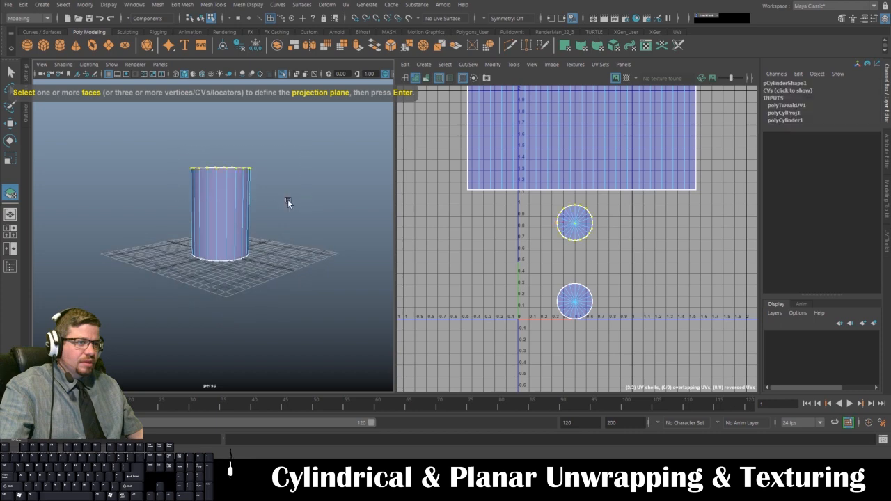
left_click_drag(112, 203, 149, 209, "alt")
left_click(304, 208)
left_click_drag(304, 208, 280, 213, "alt")
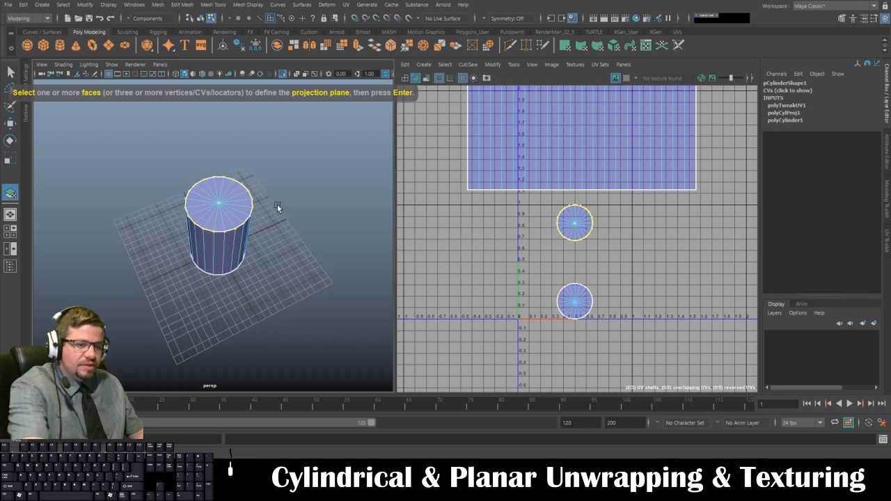
key("Return")
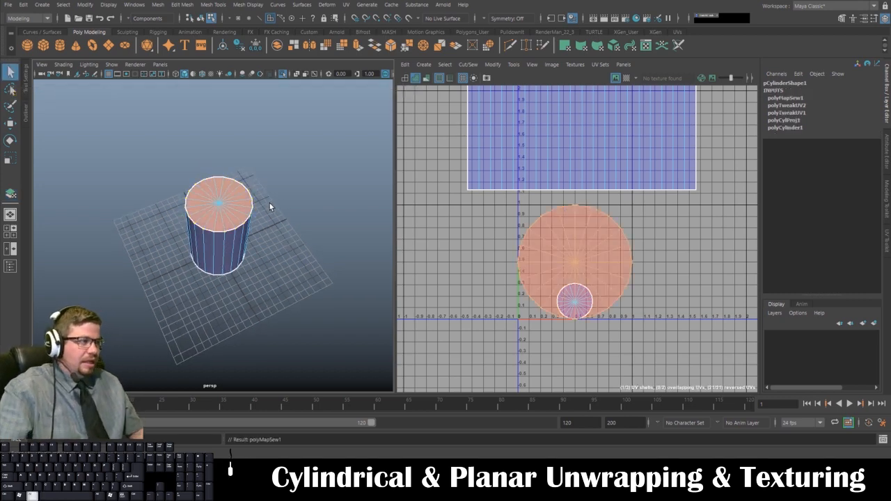
left_click_drag(248, 263, 248, 205, "alt")
right_click_drag(226, 209, 241, 219, "alt")
left_click_drag(244, 220, 259, 237, "alt")
left_click_drag(265, 104, 226, 140, "alt")
scroll(226, 141, "up", 2)
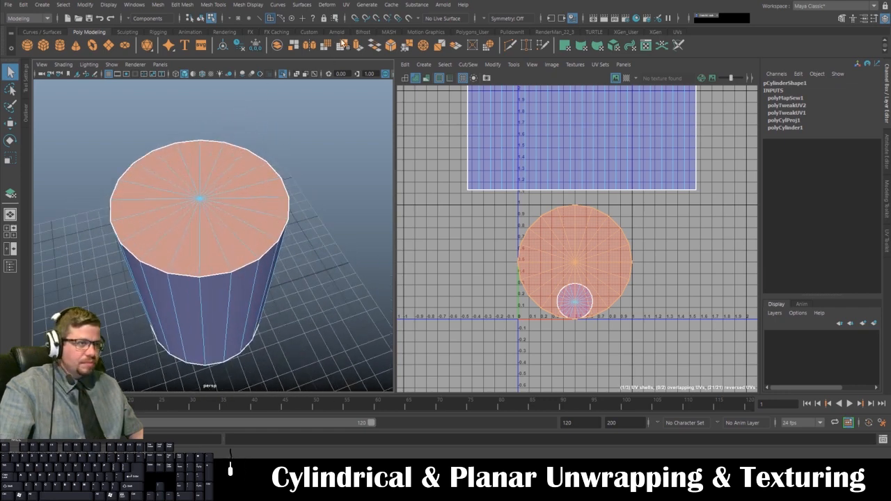
left_click(347, 5)
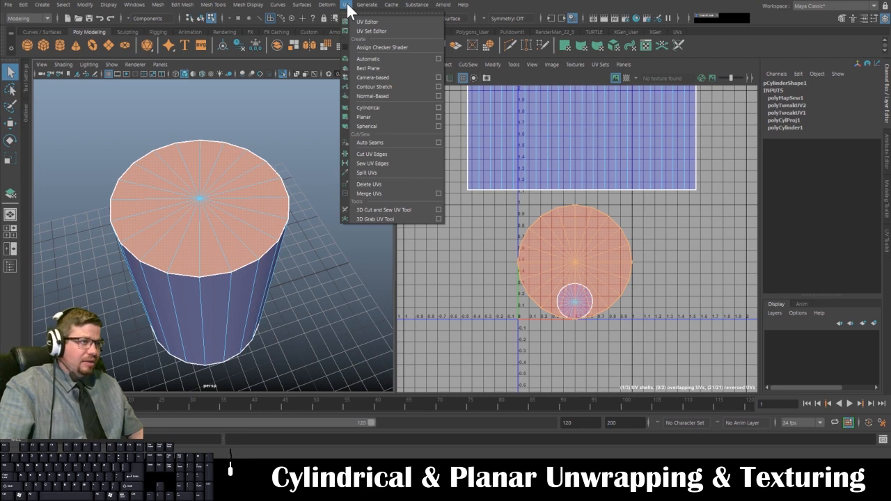
left_click(348, 5)
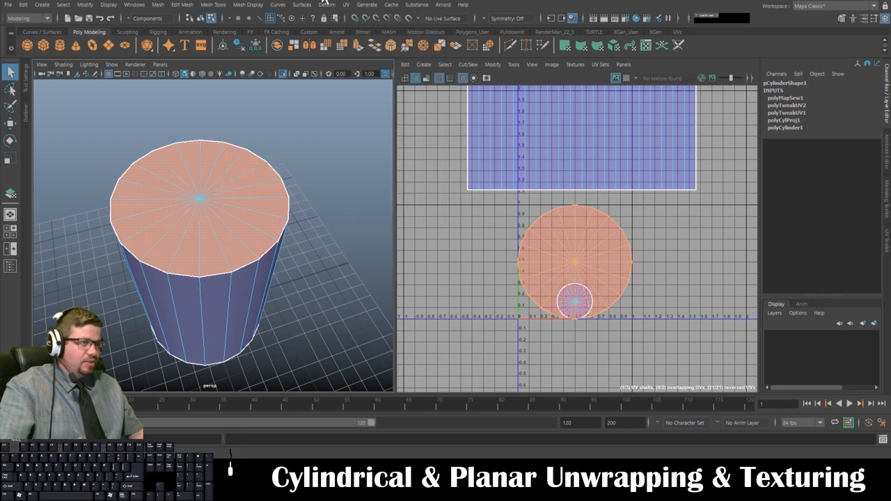
Try to project the bottom cap with Best Plane, defining the projection plane with the points along the cylinder's bottom
left_click(351, 6)
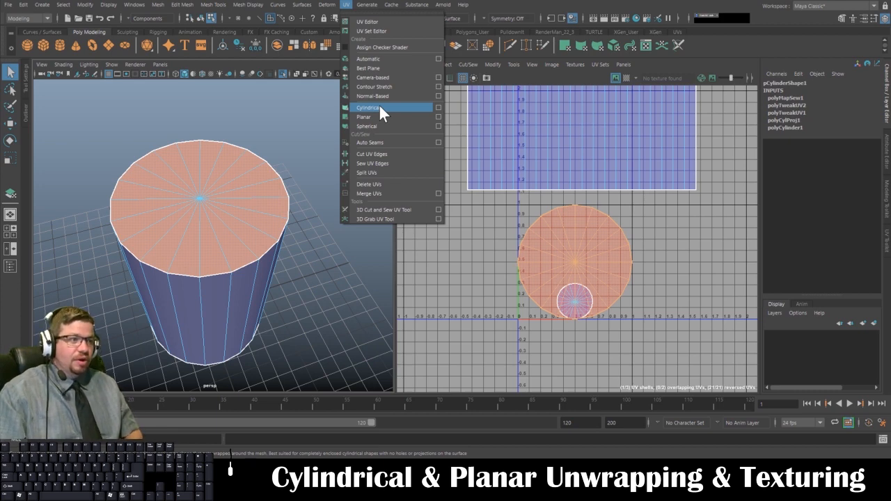
left_click(378, 68)
left_click_drag(268, 282, 271, 241, "alt")
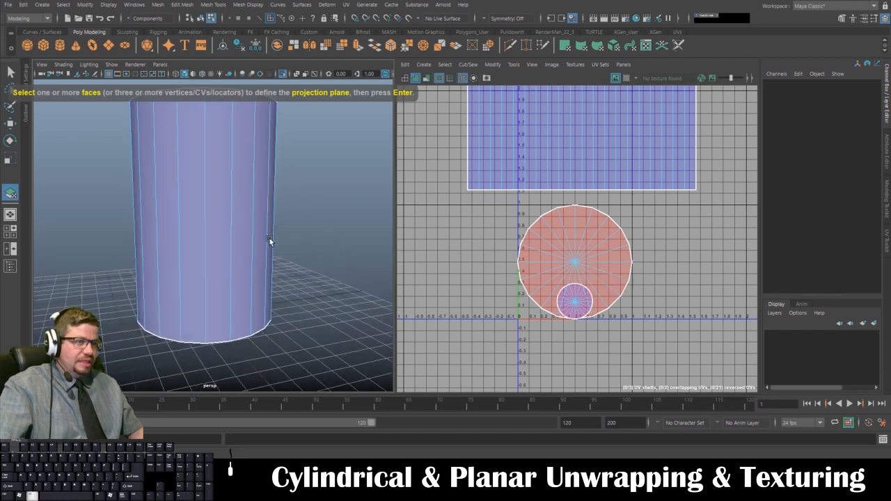
right_click_drag(271, 241, 273, 280, "alt")
left_click_drag(150, 234, 305, 325)
left_click_drag(305, 325, 205, 205, "alt")
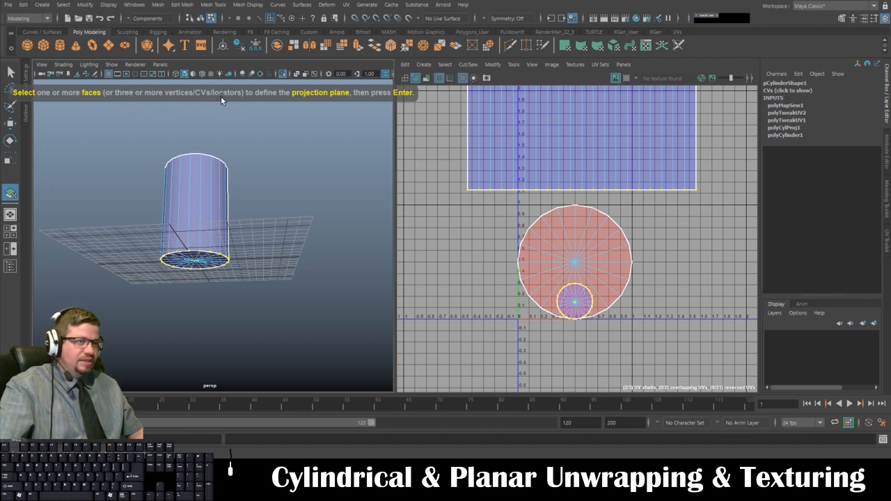
left_click_drag(318, 96, 332, 110, "alt")
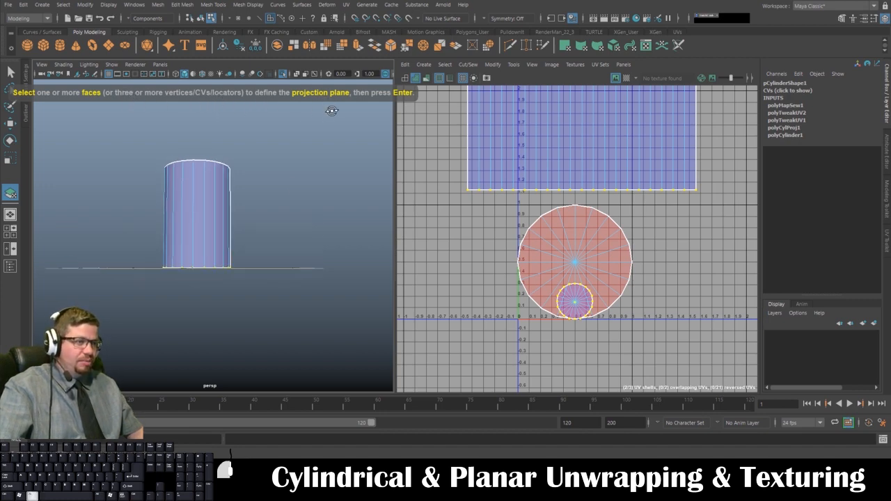
left_click_drag(278, 289, 81, 236)
left_click_drag(259, 266, 215, 276, "alt")
key("Return")
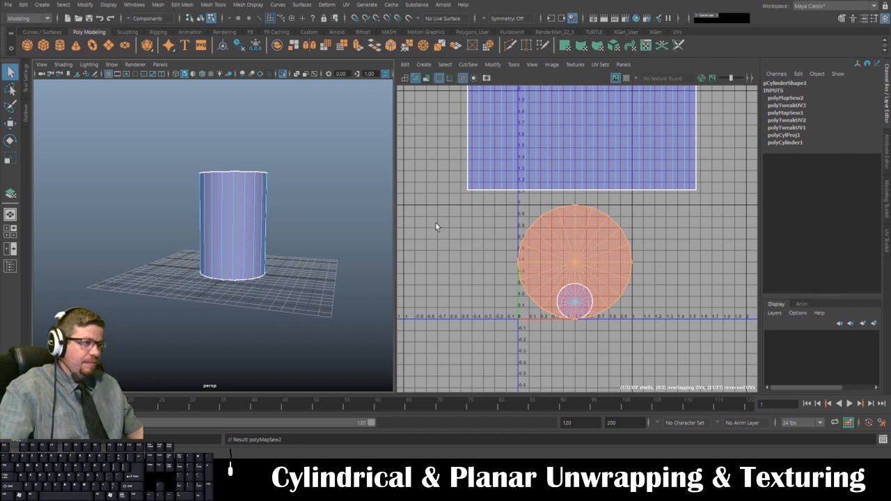
Select only the bottom cap of the cylinder in the perspective view
left_click_drag(284, 245, 235, 141, "alt")
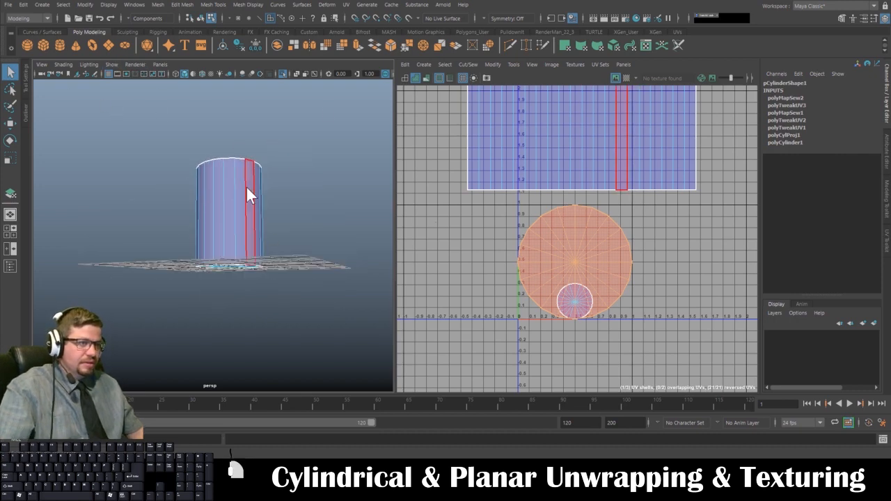
right_click_drag(246, 185, 284, 171)
right_click_drag(225, 213, 227, 244)
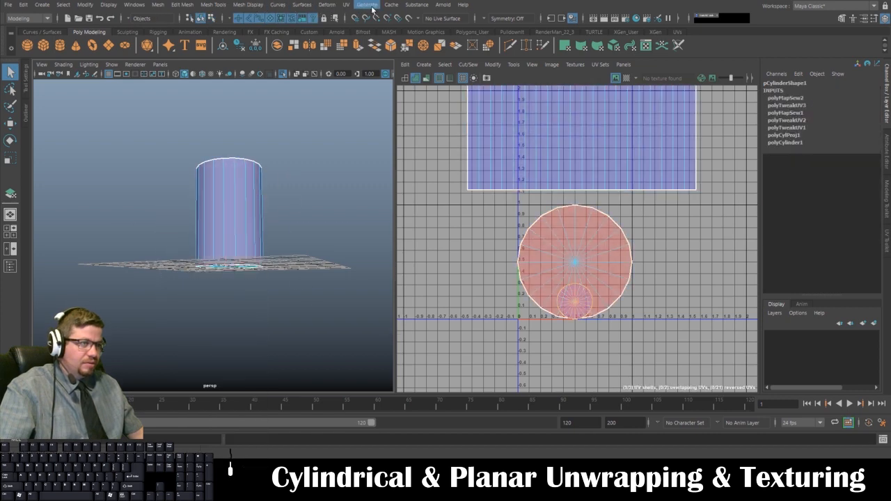
Apply a Best Plane UV projection to the bottom cap, defining the projection plane with the points along the cylinder's bottom
left_click(346, 5)
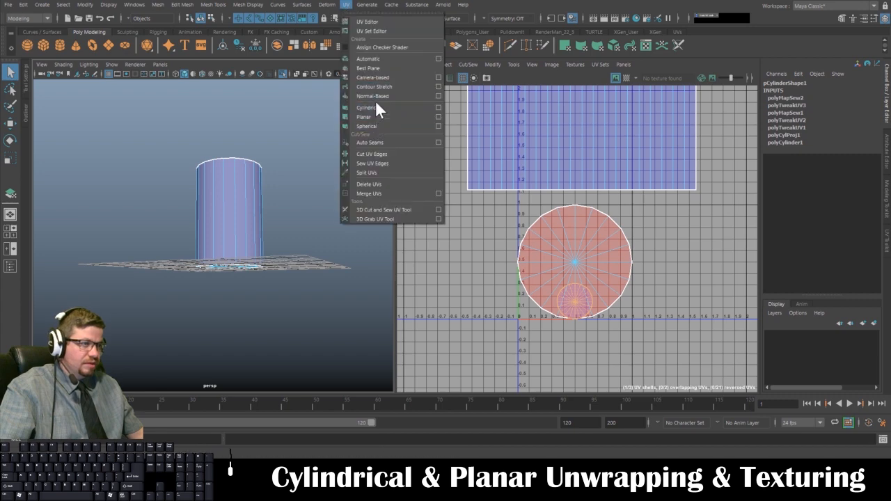
left_click(377, 66)
left_click_drag(169, 228, 359, 328, "alt")
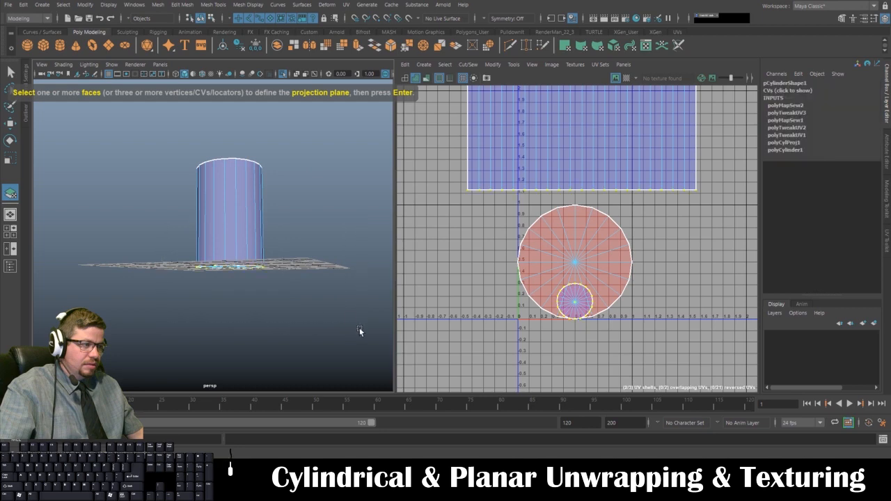
mouse_move(315, 268)
left_mouse_down("alt")
mouse_move(306, 217)
mouse_move(303, 260)
left_mouse_up("alt")
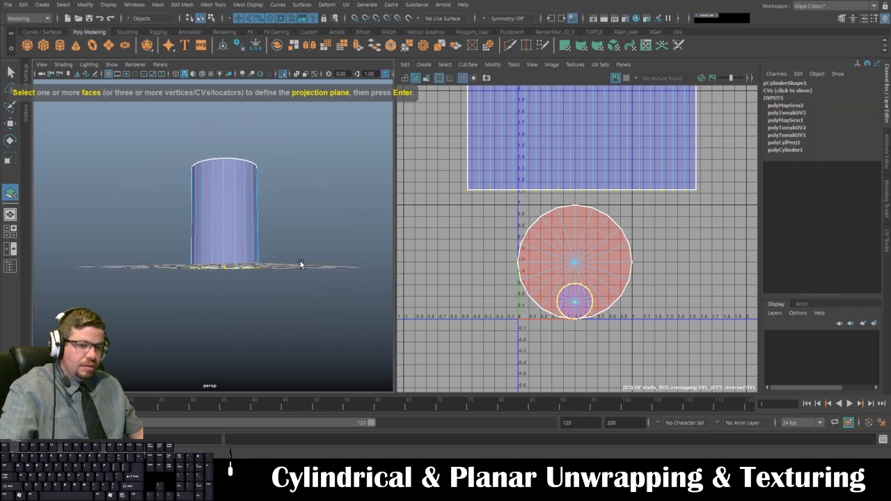
key("Return")
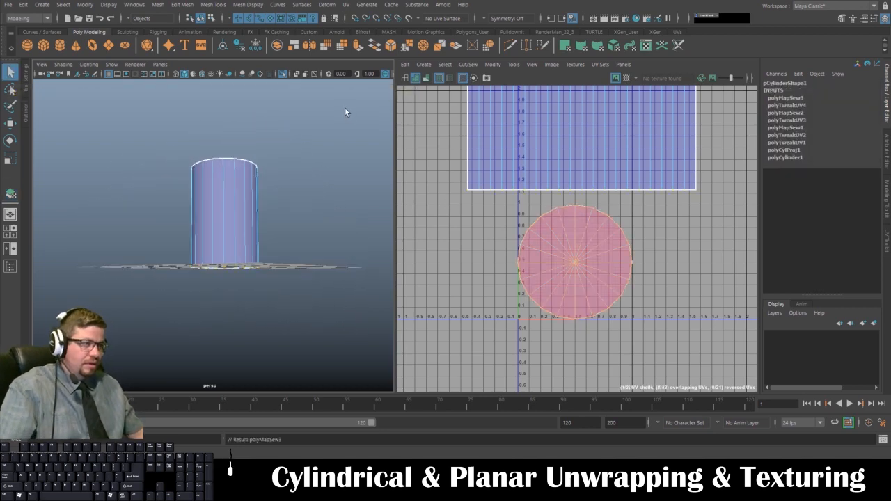
Move the bottom cap shell out of the 0–1 UV square and level with the top cap shell using Move UV Shell
left_click_drag(344, 109, 381, 182, "alt")
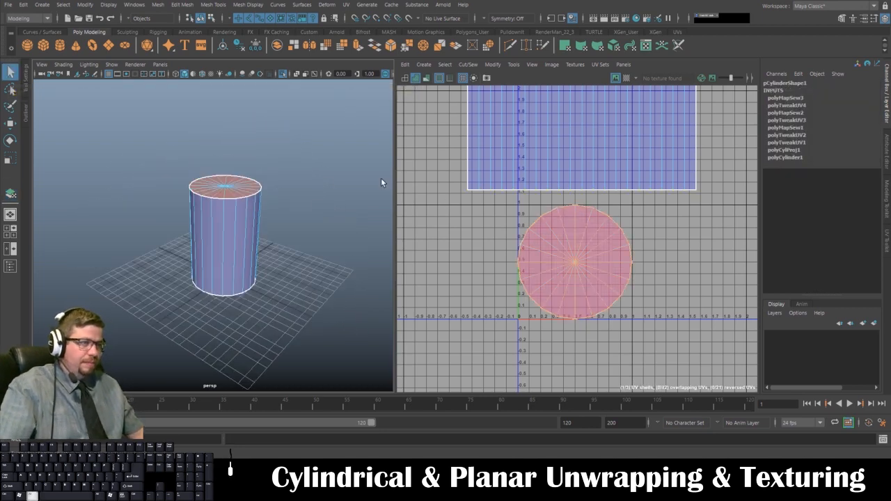
left_click(513, 64)
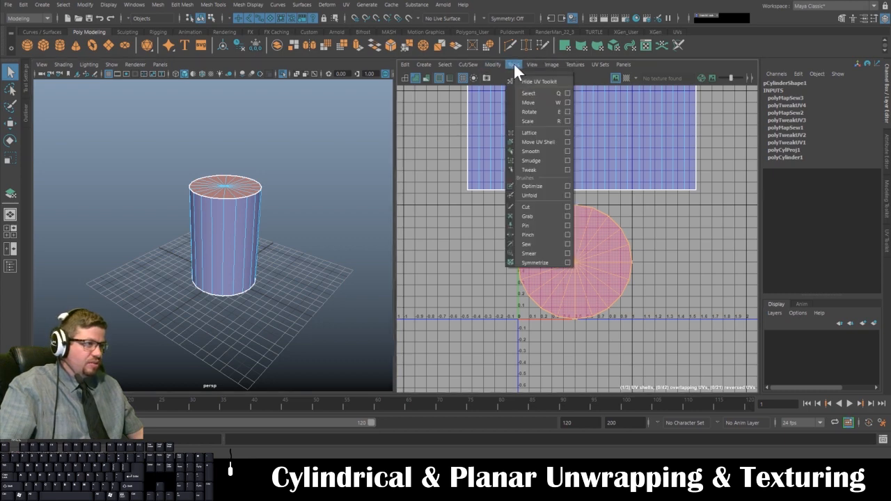
left_click(539, 142)
left_click(550, 258)
left_click_drag(557, 267, 436, 289)
middle_click_drag(487, 209, 550, 164, "alt")
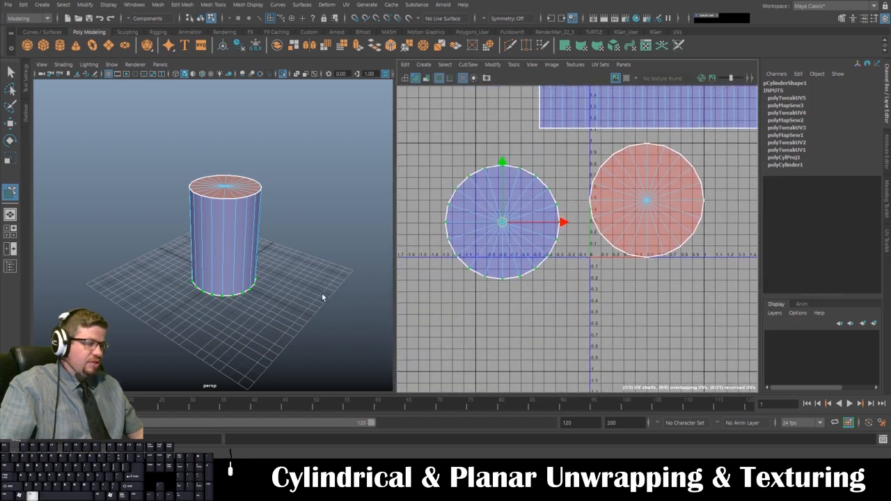
left_click_drag(321, 296, 319, 276, "alt")
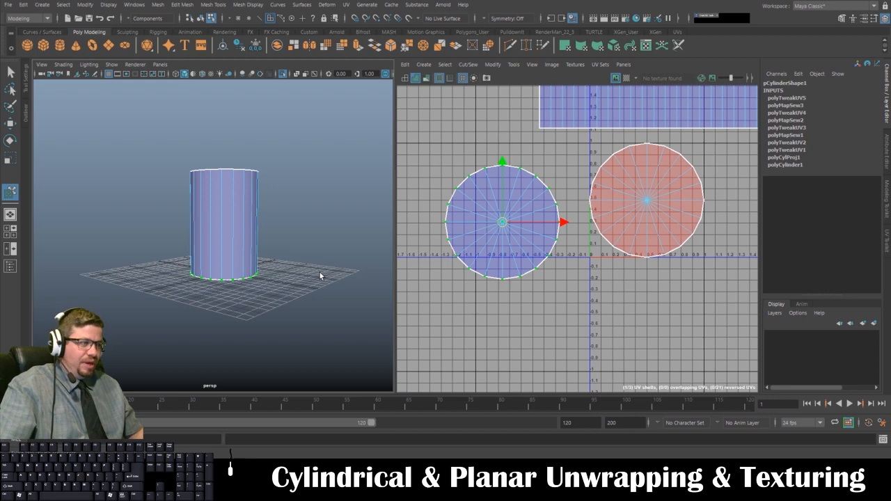
left_click_drag(502, 227, 502, 204)
middle_click_drag(496, 202, 492, 268, "alt")
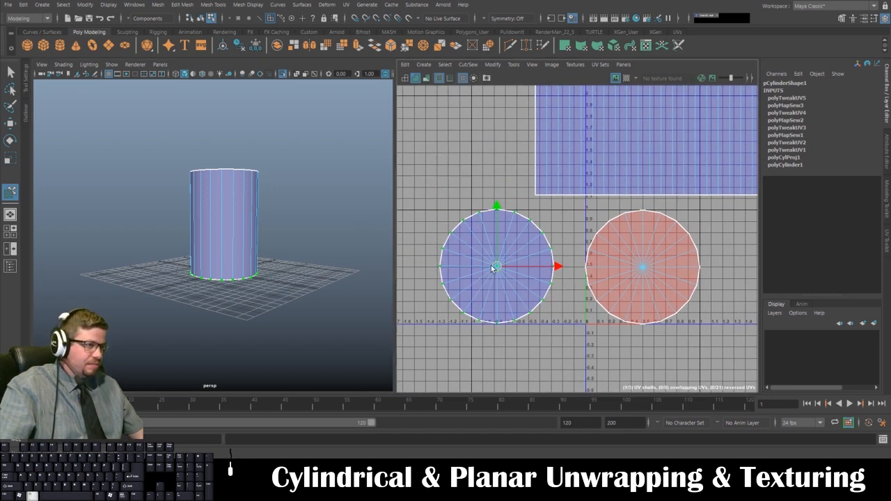
Toggle the UV shell shading off and on repeatedly to compare the shell colours, leaving the shading on
left_click(415, 78)
left_click(415, 78)
left_click(415, 78)
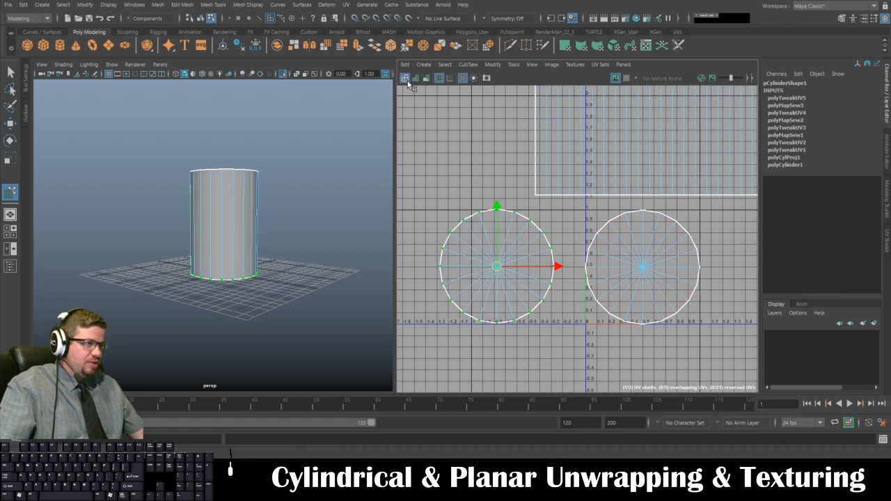
left_click(415, 78)
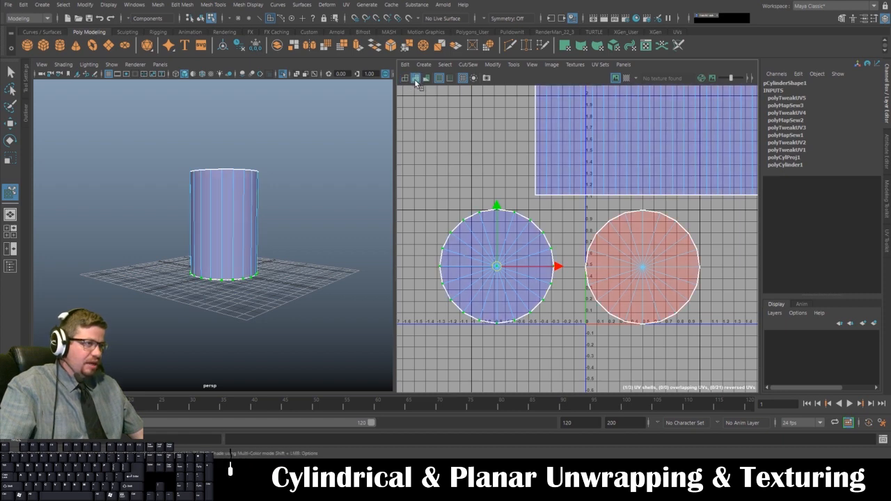
left_click(415, 79)
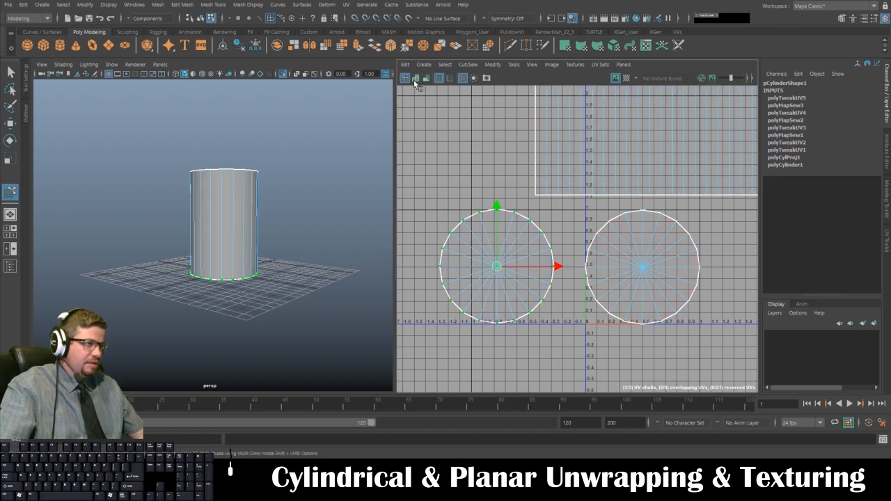
left_click(414, 79)
left_click(416, 78)
left_click(418, 80)
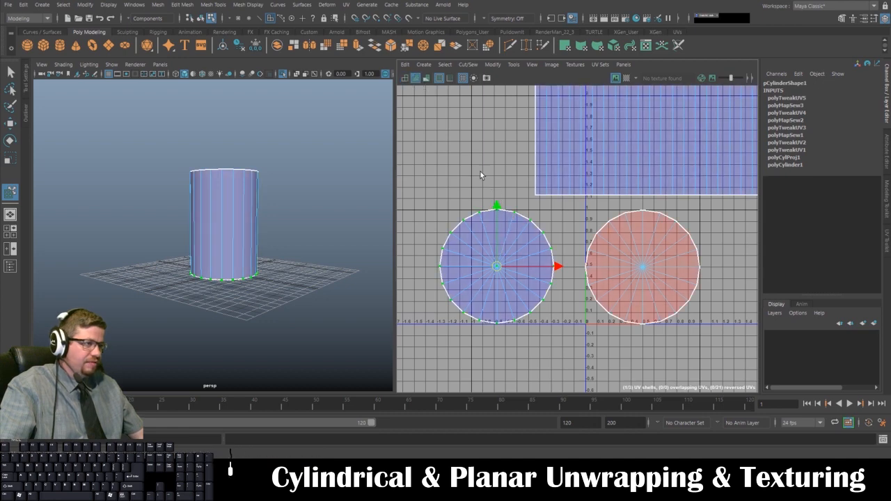
Switch to UV Shell selection and move the side shell farther up, away from the two cap shells
middle_click_drag(481, 193, 486, 157, "alt")
scroll(477, 205, "down", 1)
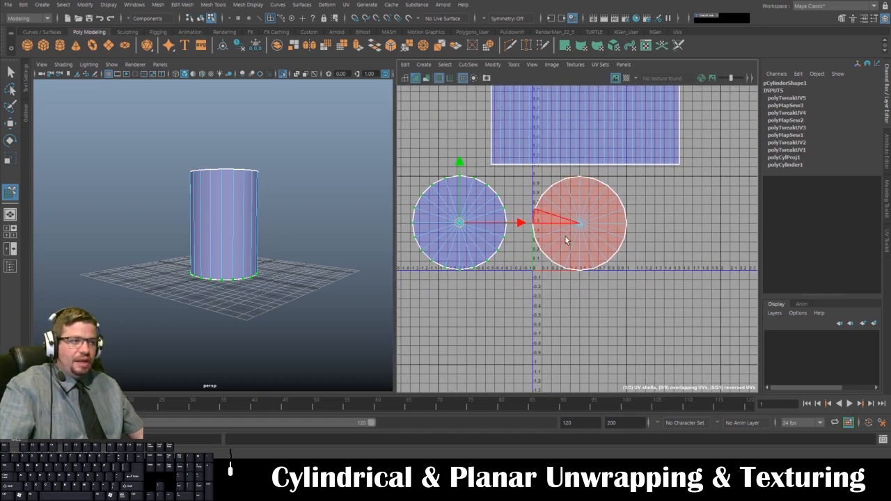
left_click_drag(292, 230, 277, 210, "alt")
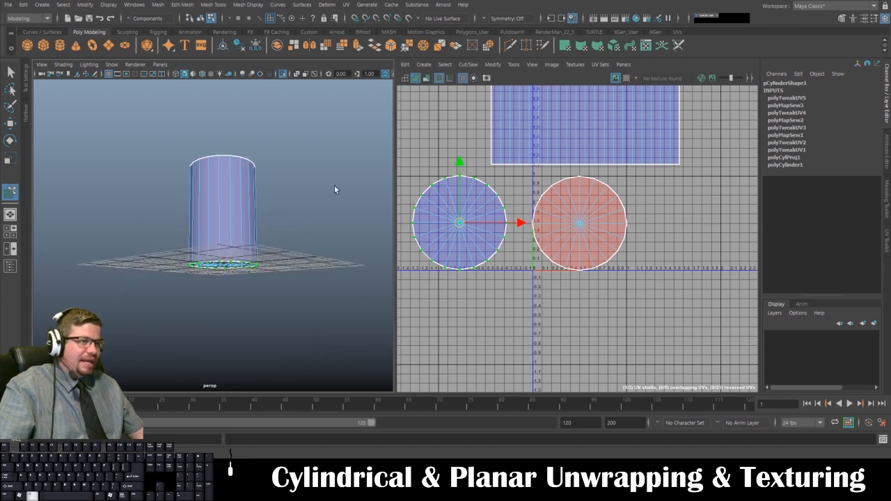
left_click_drag(334, 188, 271, 193, "alt")
right_click(572, 199)
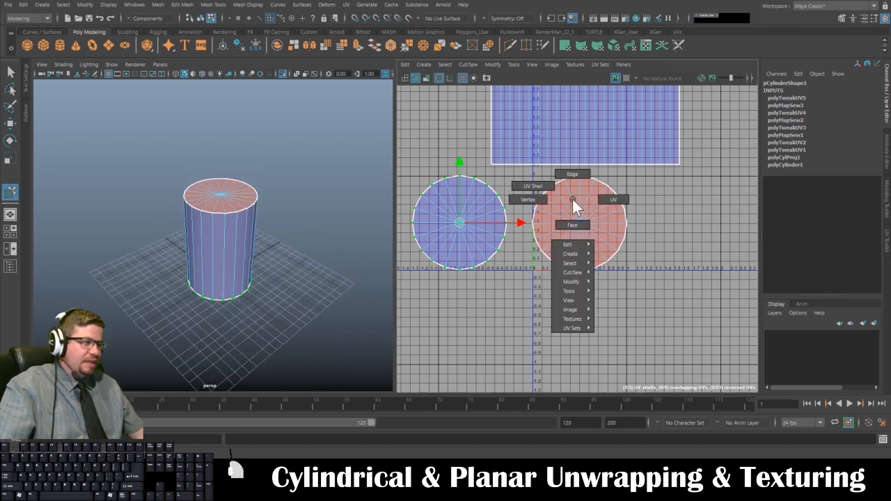
right_click_drag(573, 200, 543, 190)
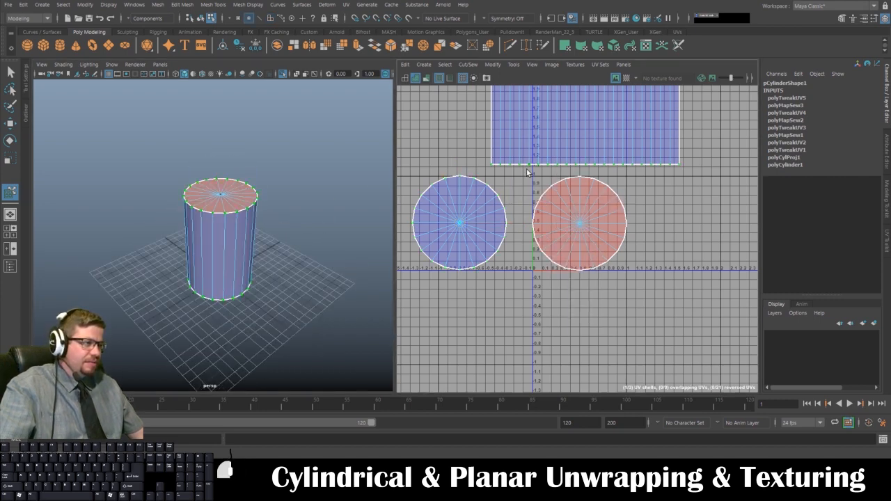
left_click_drag(526, 169, 560, 126)
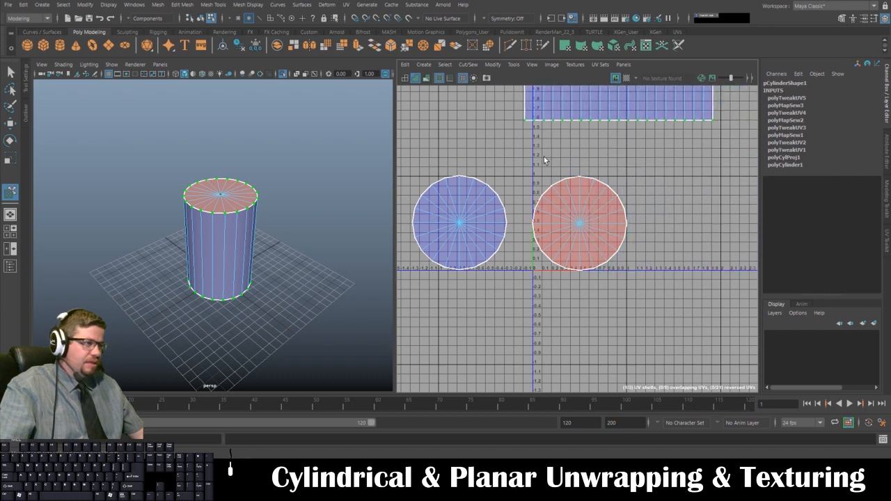
Flip the reversed top cap UV shell inside the 0–1 square so it faces the correct way
left_click(588, 250)
left_click(512, 65)
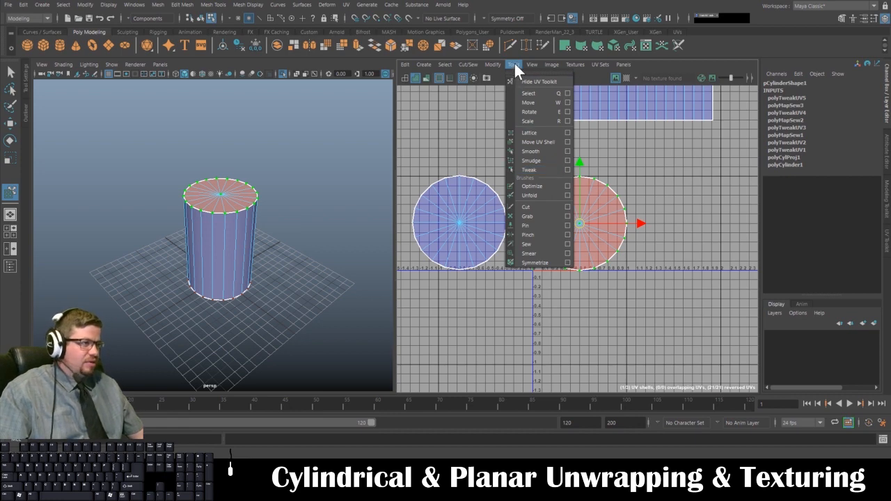
mouse_move(492, 64)
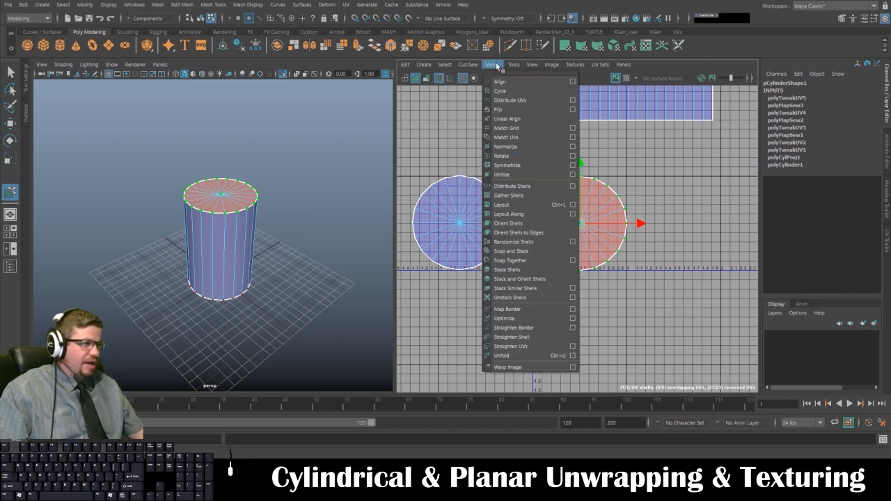
left_click(501, 109)
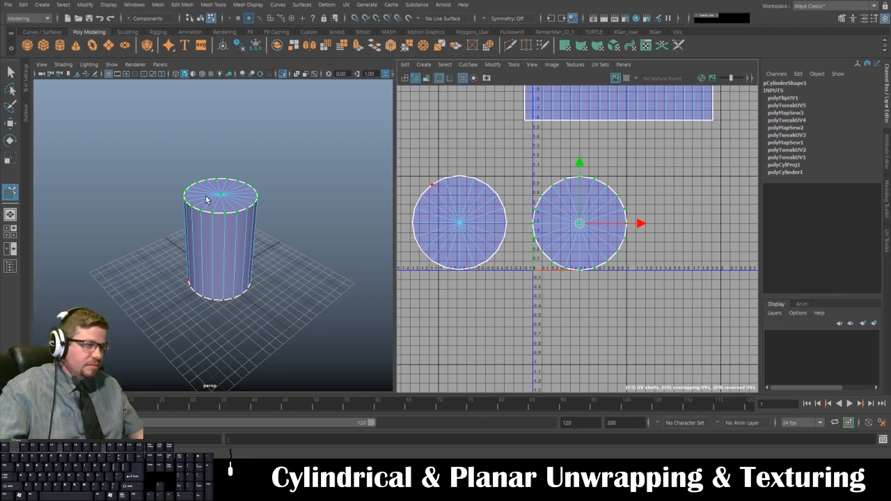
Apply a planar UV projection to the top cap's faces, fitted to the bounding box and projected from the Y axis
right_click_drag(562, 194, 511, 171)
key("q")
left_click_drag(517, 204, 669, 314)
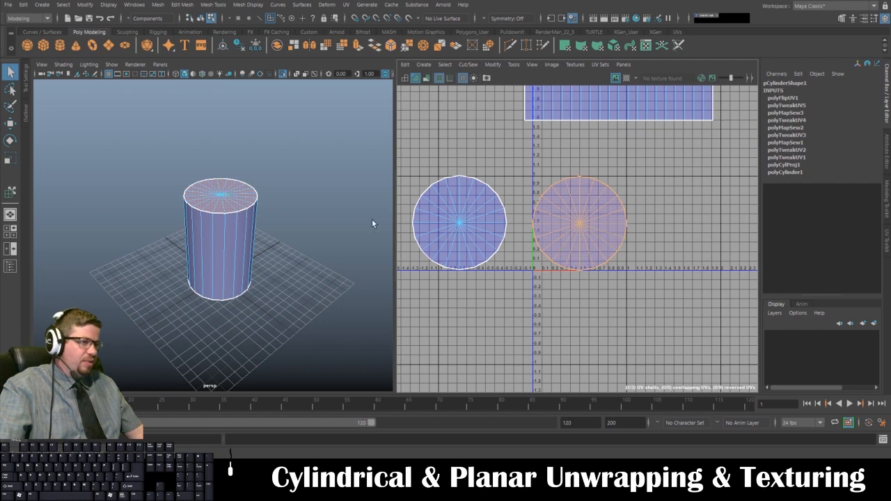
left_click(345, 5)
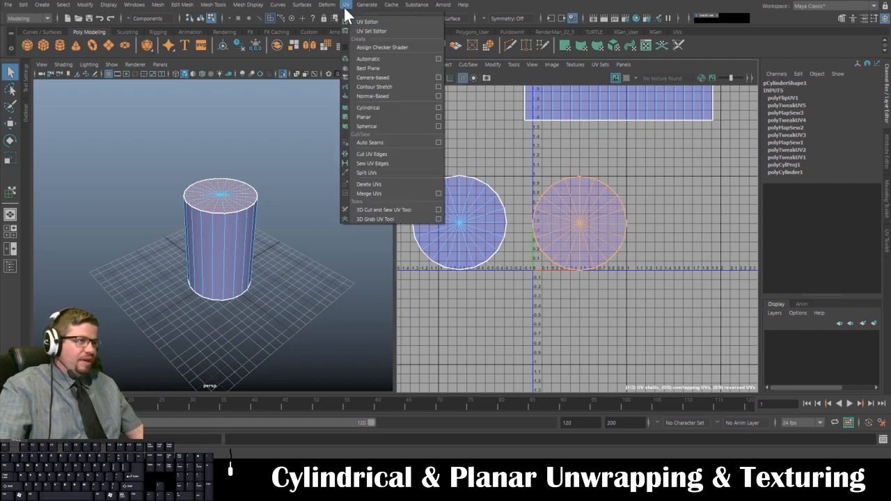
left_click(438, 117)
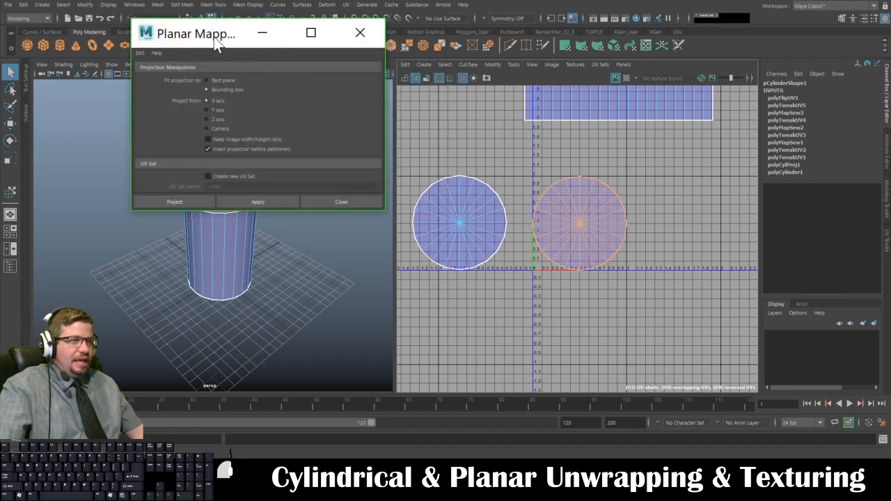
left_click_drag(214, 37, 500, 67)
left_click(505, 142)
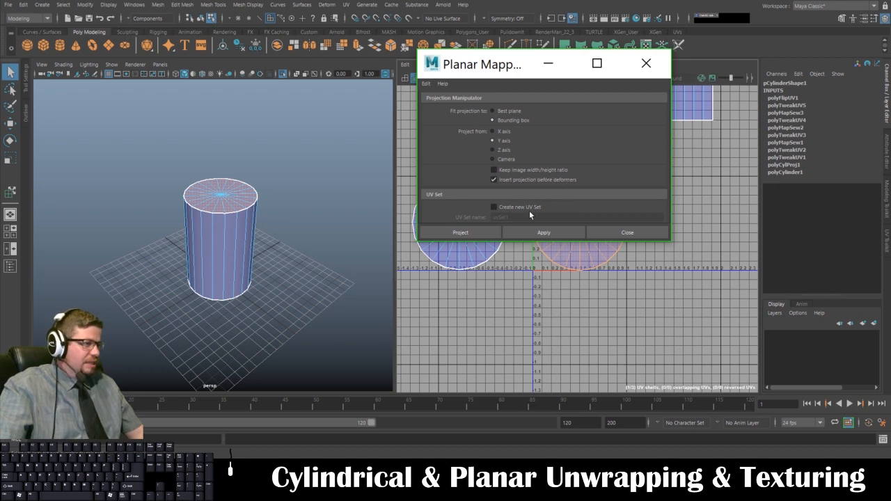
left_click(471, 237)
left_click_drag(289, 278, 388, 250, "alt")
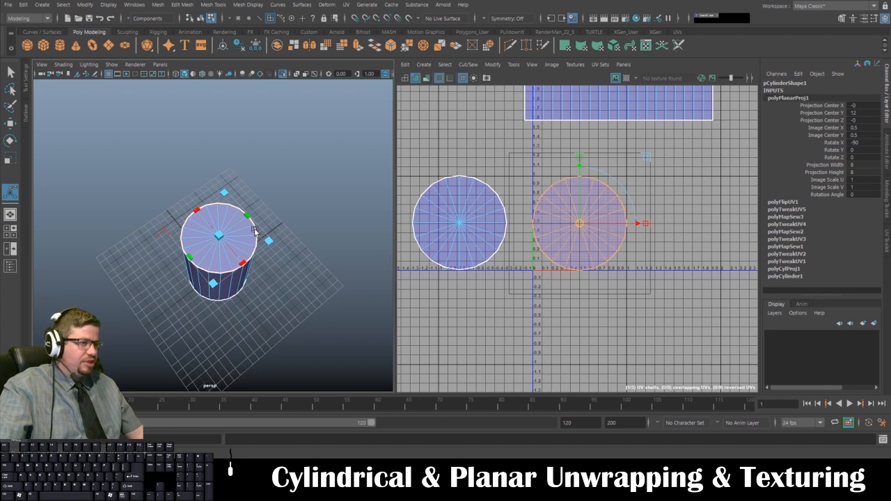
left_click_drag(254, 232, 235, 174, "alt")
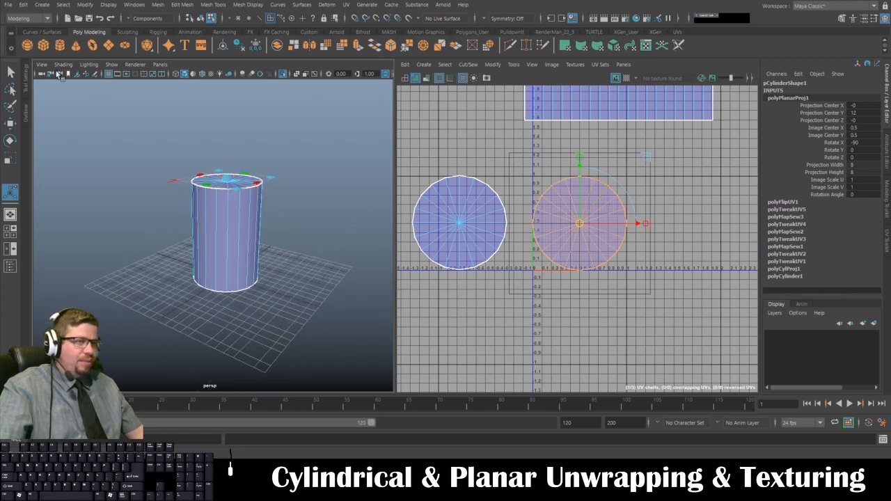
key("q")
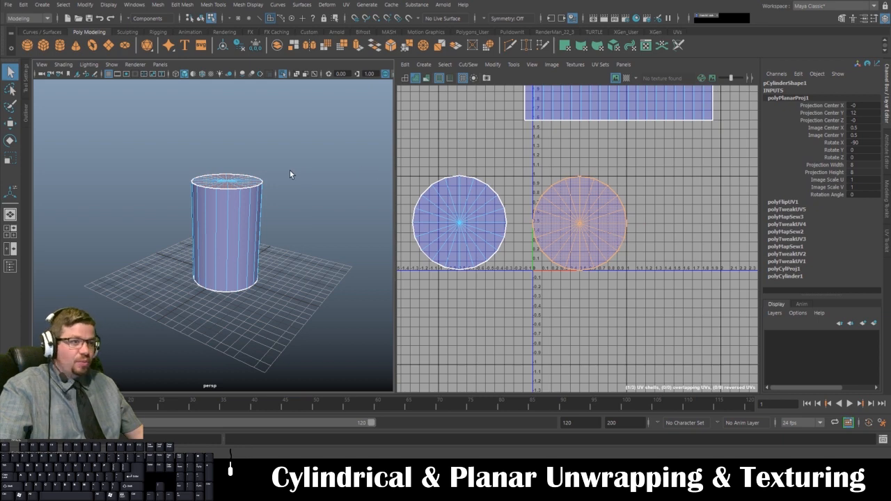
Switch to UV selection and select all the UVs of the side shell and both cap shells
left_click_drag(215, 186, 241, 151, "alt")
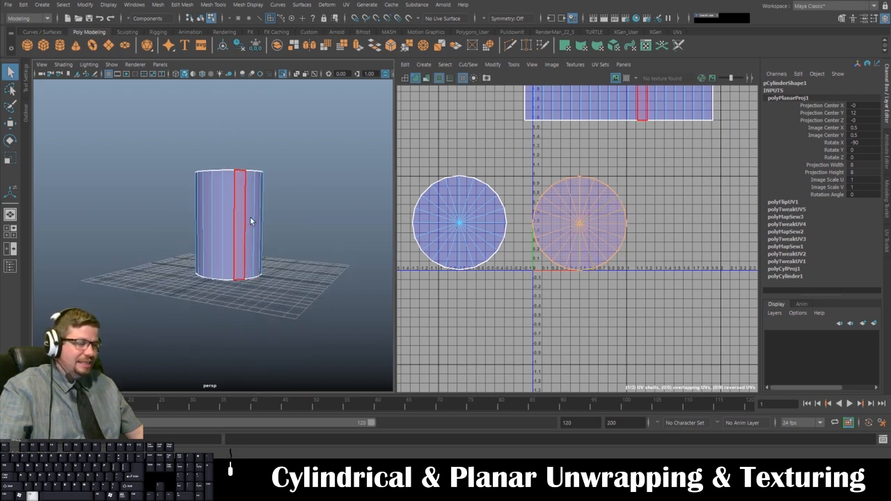
left_click_drag(253, 221, 255, 211, "alt")
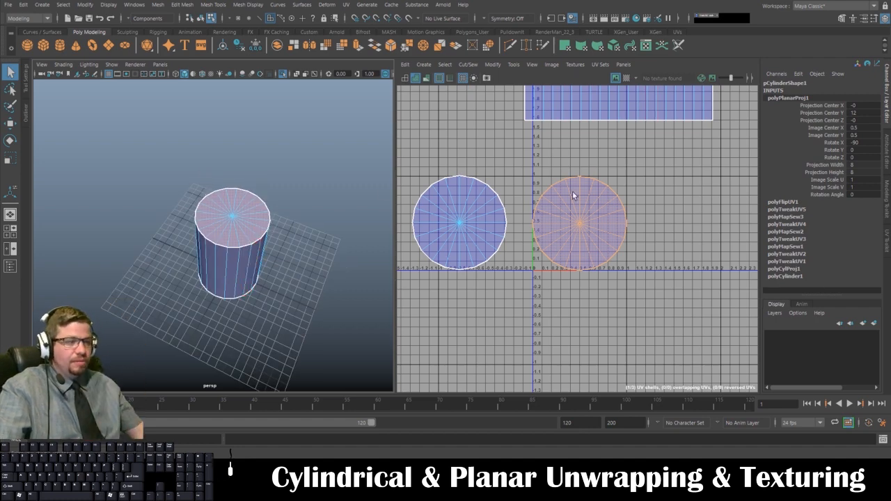
right_click_drag(612, 204, 567, 189)
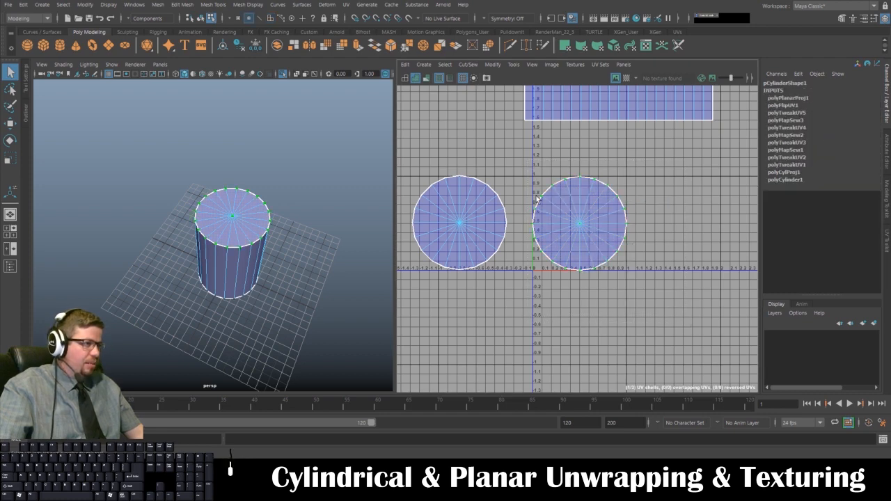
left_click_drag(519, 156, 689, 333)
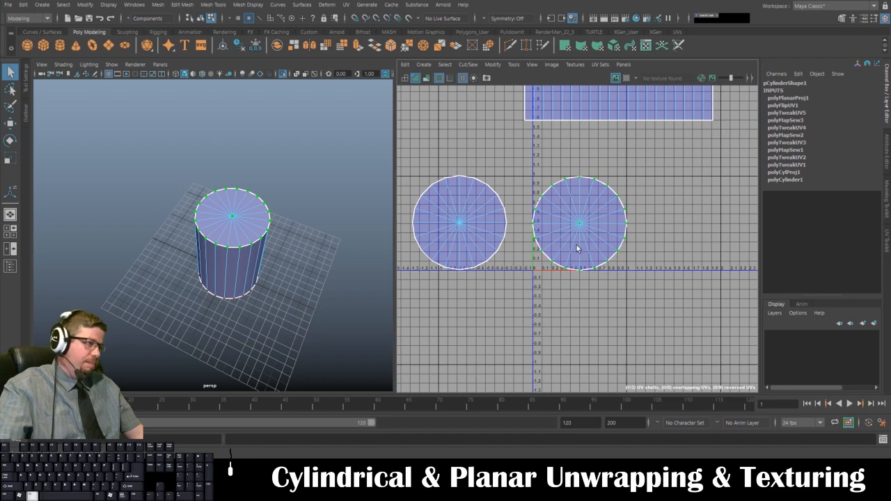
middle_click_drag(572, 296, 599, 390, "alt")
right_click_drag(600, 390, 531, 223, "alt")
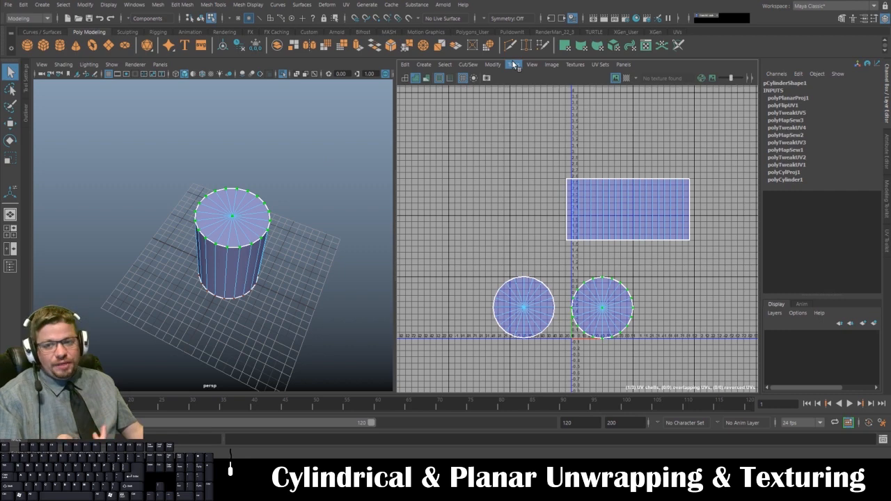
left_click(490, 64)
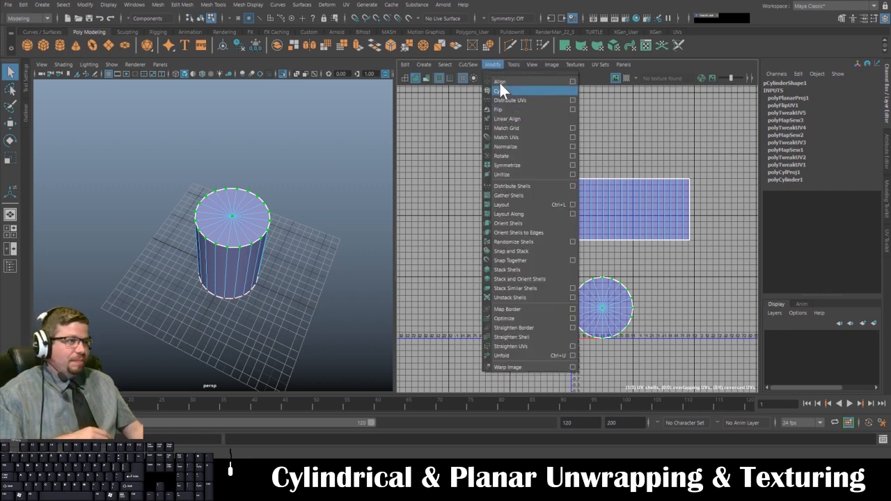
left_click(493, 64)
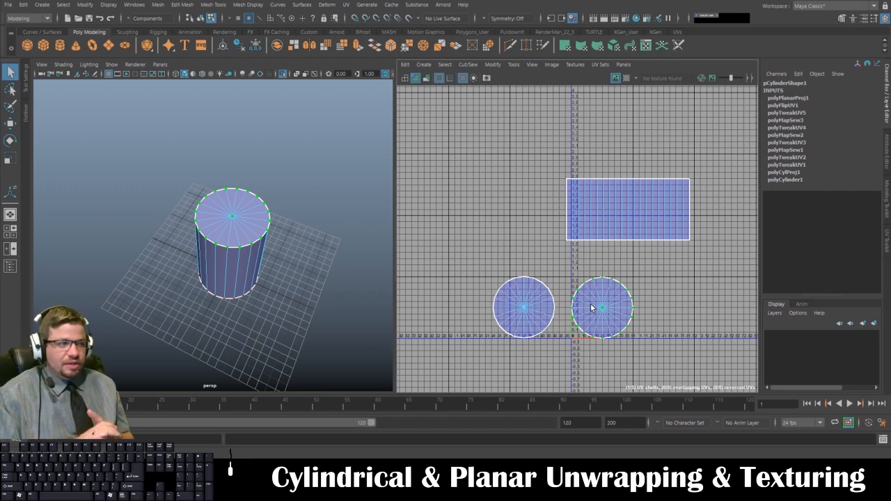
left_click_drag(457, 160, 765, 386)
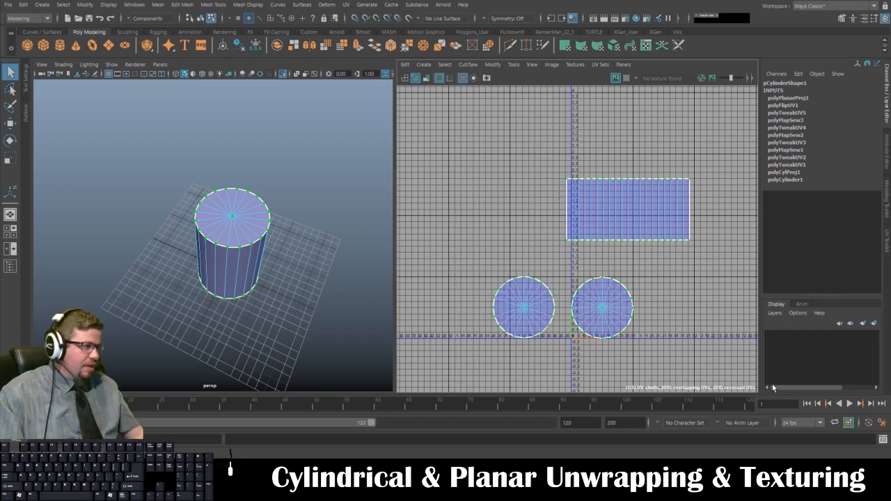
left_click_drag(475, 161, 789, 386)
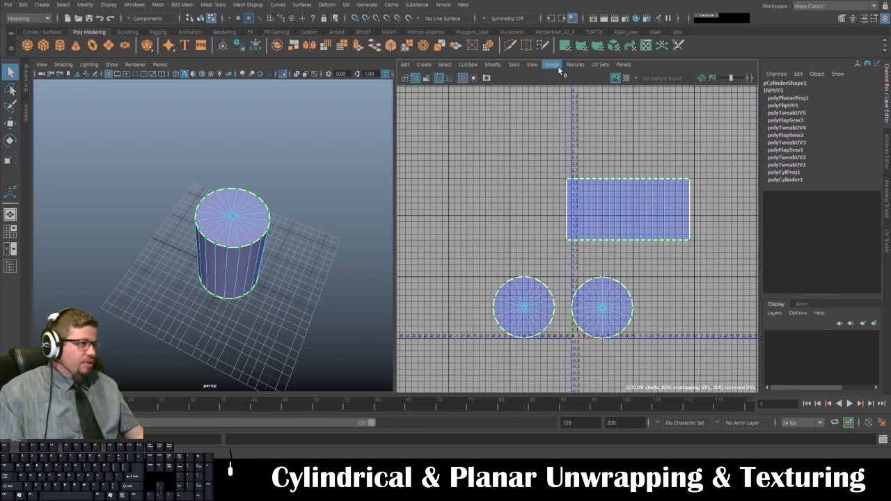
Open the UV Toolkit and expand its Arrange and Layout options down to the layout commands
left_click(513, 65)
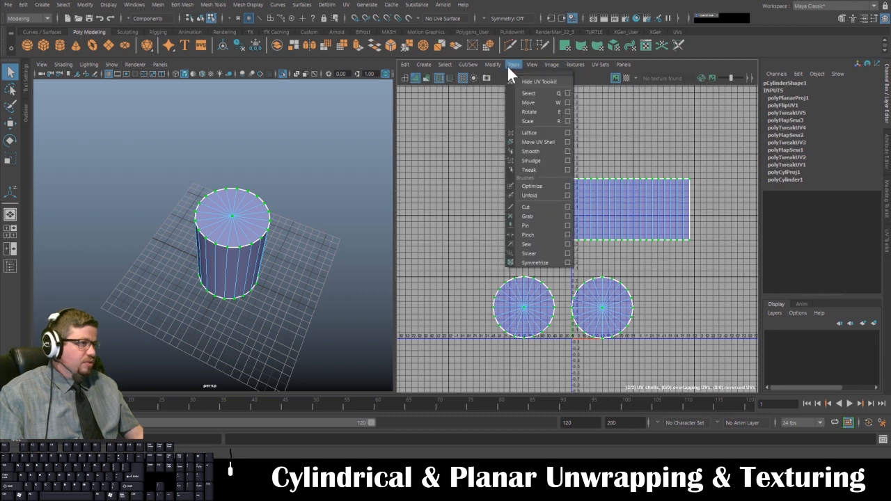
left_click(886, 239)
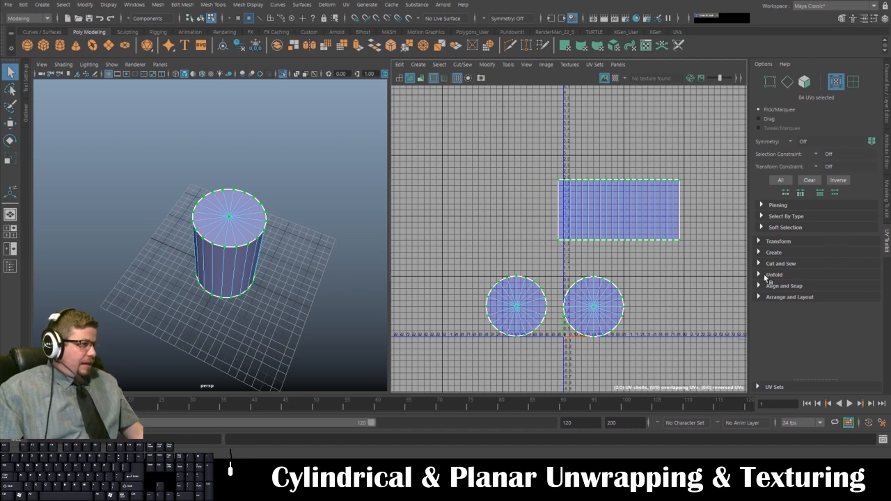
left_click(759, 297)
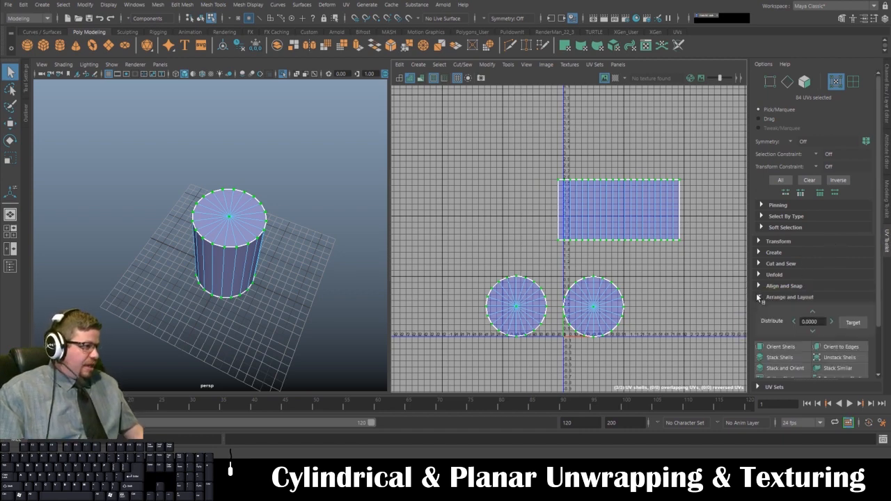
scroll(764, 296, "down", 2)
scroll(763, 294, "down", 2)
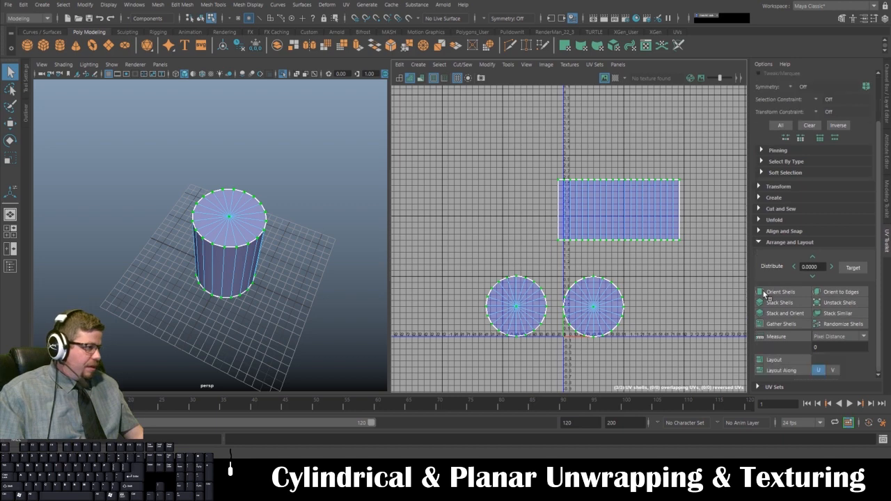
Try laying out the selected shells along U and then along V
left_click(773, 371)
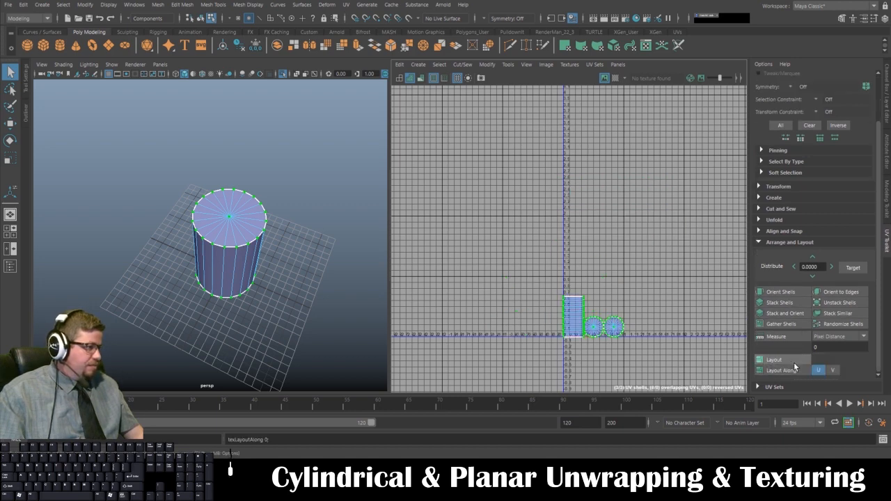
left_click(831, 370)
left_click(786, 370)
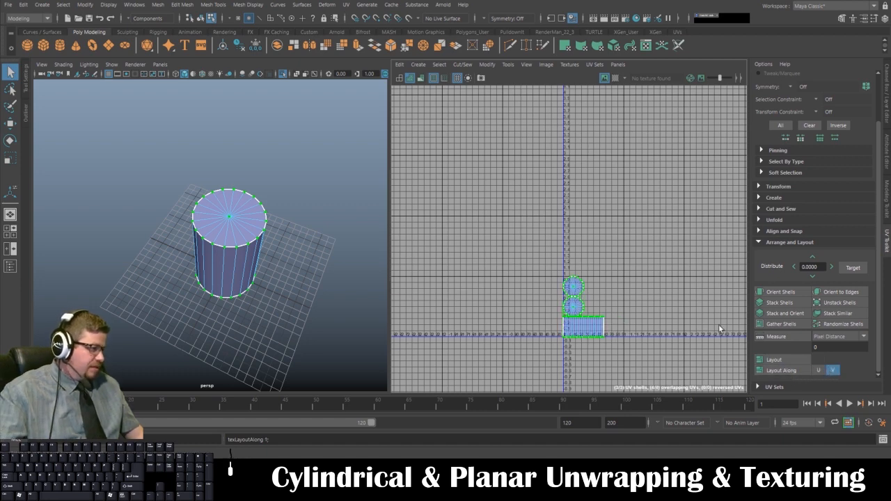
Run the automatic Layout on all three shells to pack them into the 0–1 UV square
left_click(784, 360)
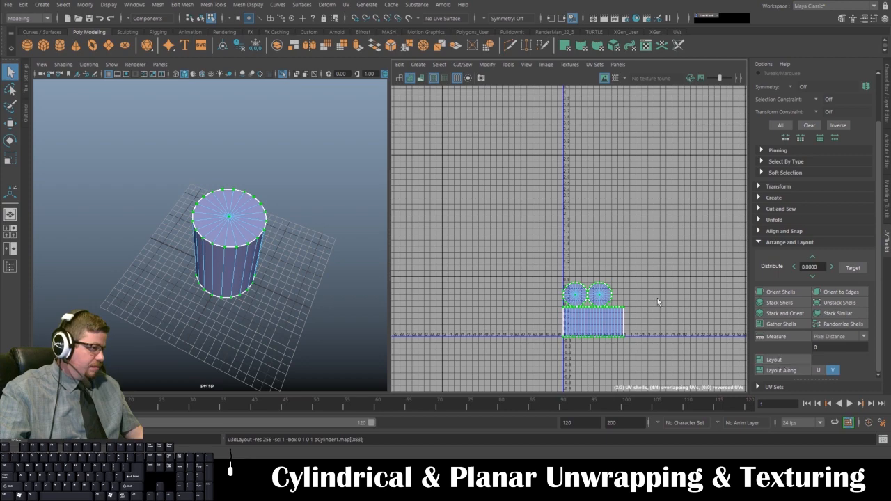
scroll(615, 253, "up", 3)
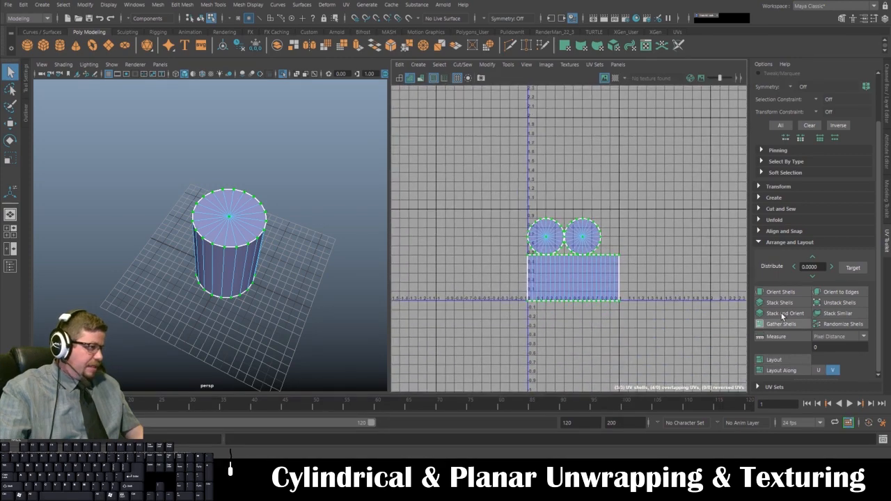
scroll(557, 189, "up", 4)
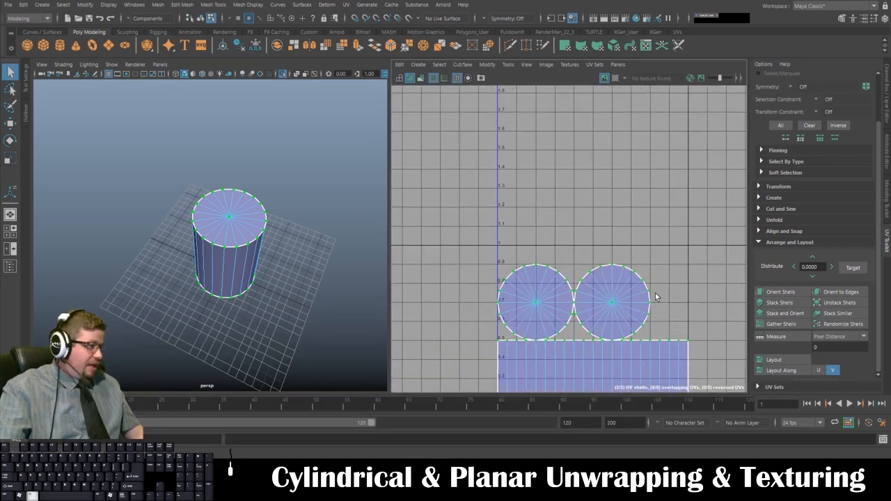
middle_click_drag(655, 298, 623, 185, "alt")
scroll(578, 297, "up", 3)
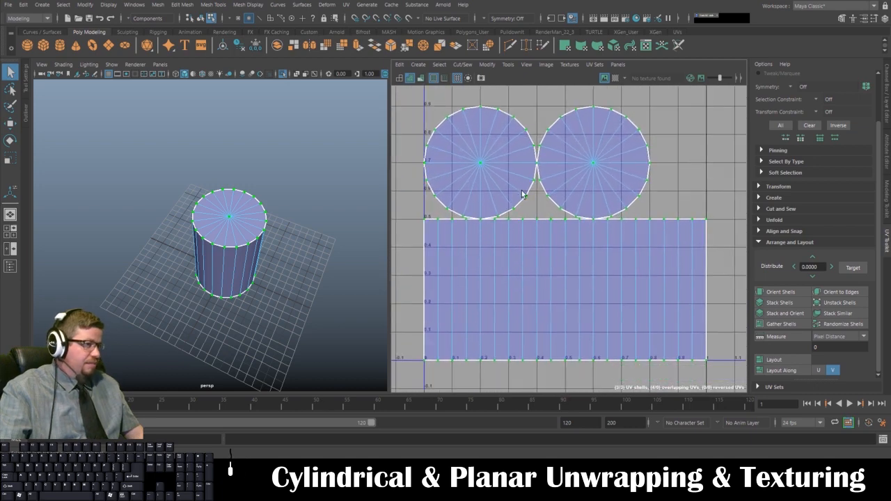
scroll(521, 190, "down", 2)
middle_click_drag(490, 111, 488, 148, "alt")
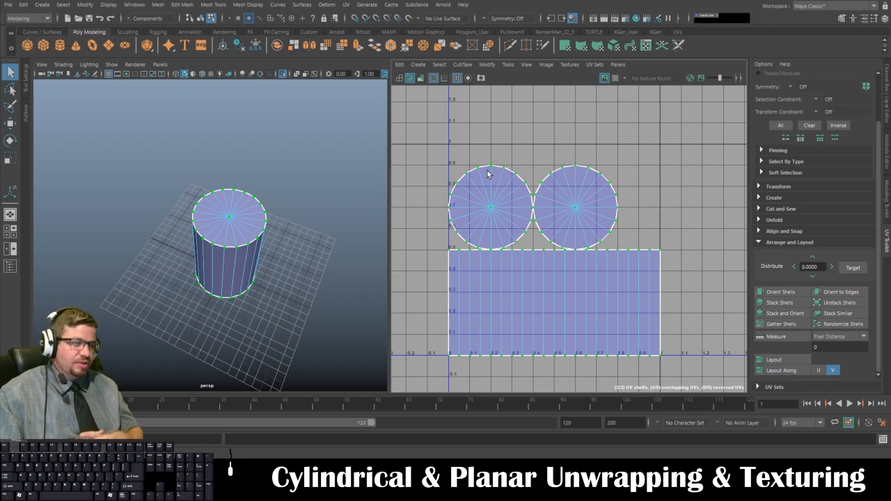
Move the top cap shell away from the bottom cap shell using Move UV Shell, then clear the selection
left_click(509, 64)
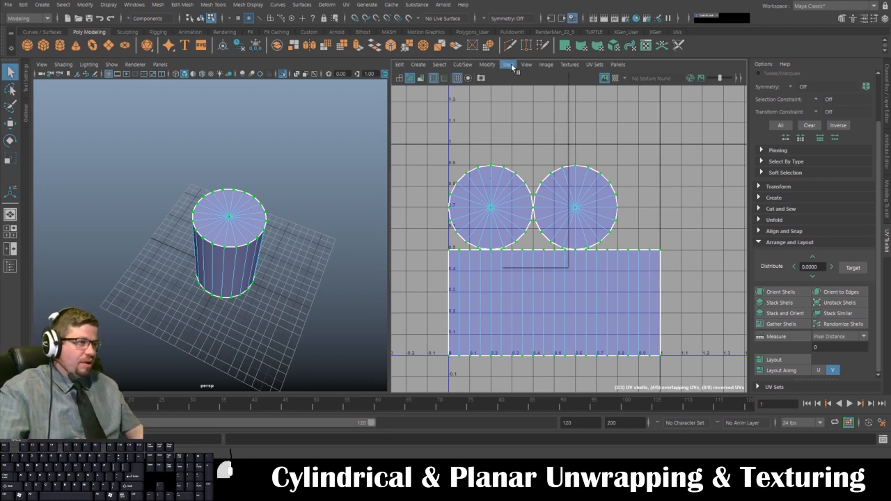
left_click(525, 146)
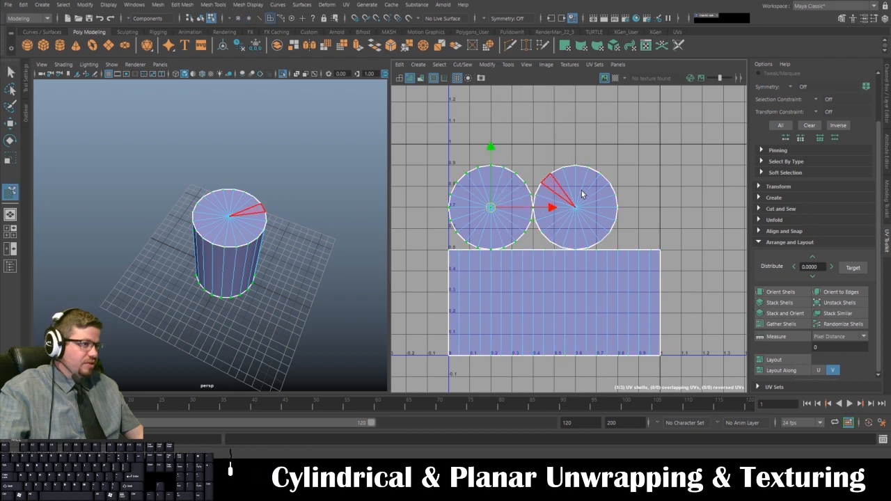
left_click_drag(577, 209, 615, 196)
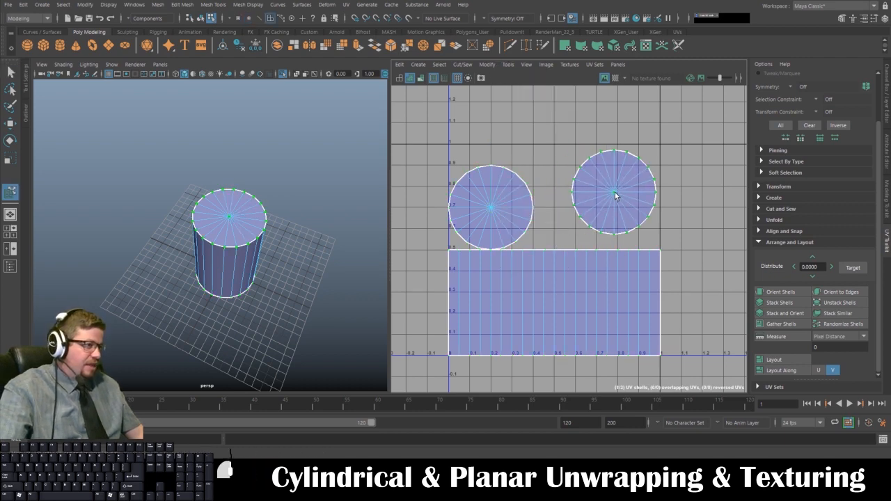
left_click(500, 205, "shift")
key("ctrl+z")
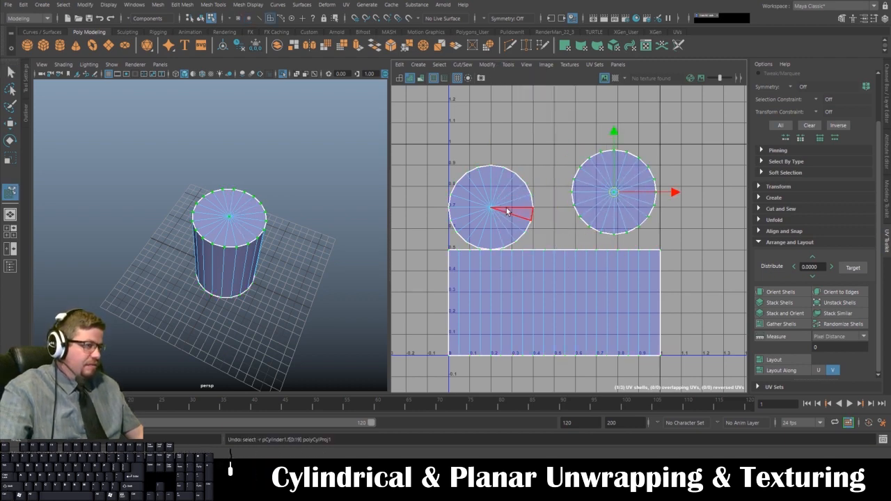
key("ctrl+z")
left_click(553, 182)
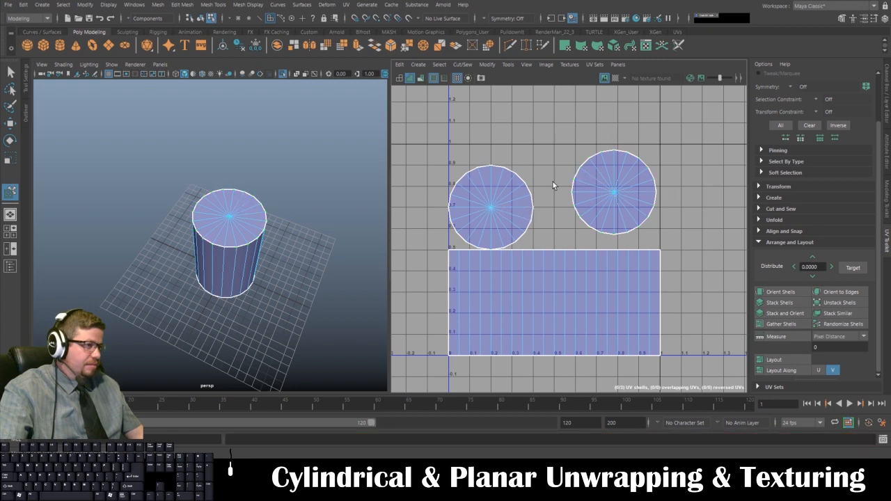
Select all three UV shells and run the automatic Layout again to repack them
left_click(585, 182)
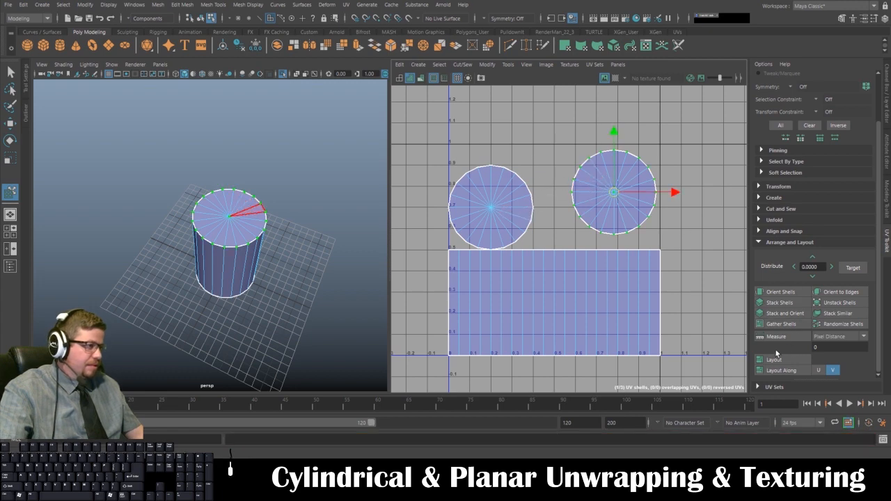
left_click(512, 209)
left_click(560, 327)
left_click_drag(431, 133, 732, 368)
left_click(774, 359)
Select both cap shells together, scale them up slightly and reposition them above the rectangular side shell
left_click(11, 72)
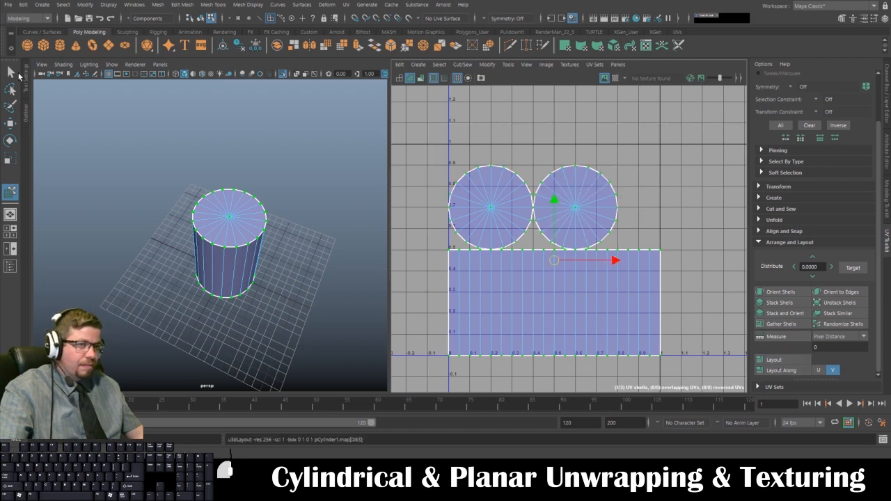
left_click(506, 66)
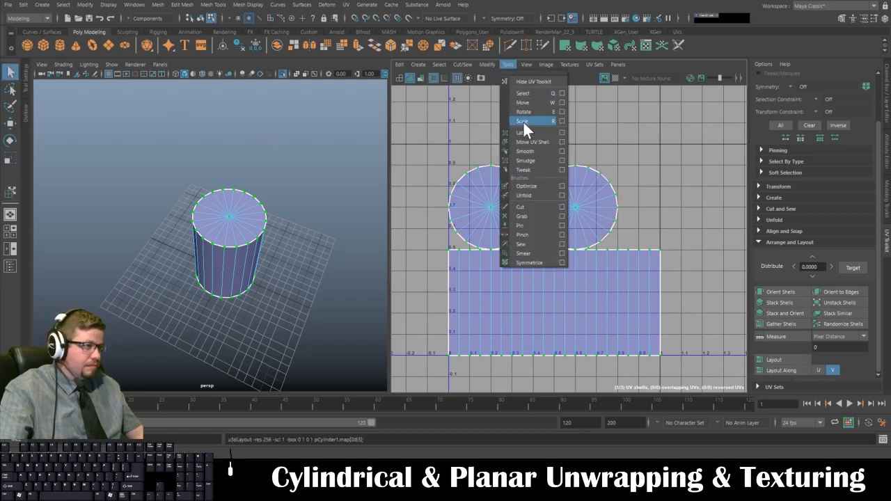
left_click(530, 142)
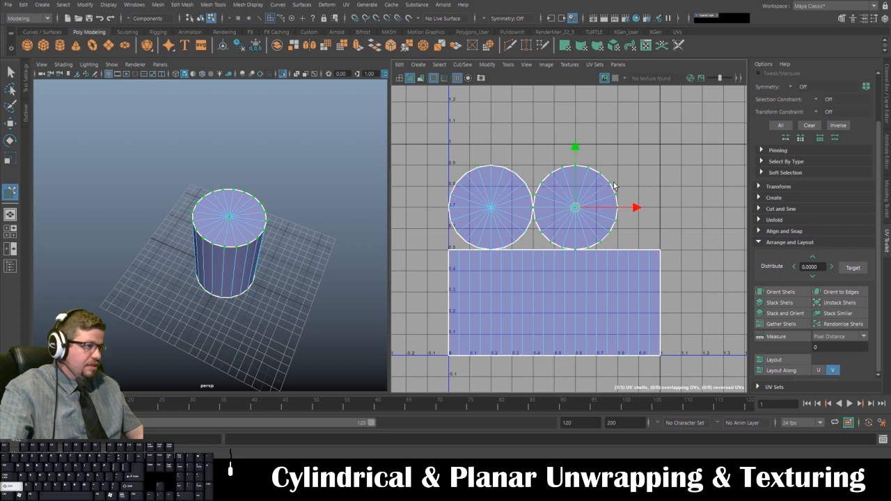
left_click_drag(458, 133, 617, 226)
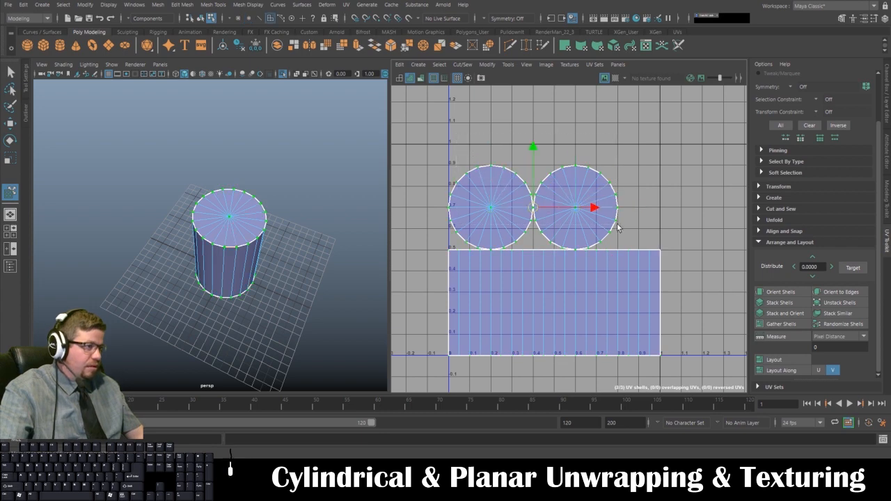
key("r")
left_click_drag(534, 207, 558, 197)
key("w")
Shift both cap shells toward U=0 with Move UV Shell, leaving a small gap between them inside the 0–1 square
left_click(520, 194)
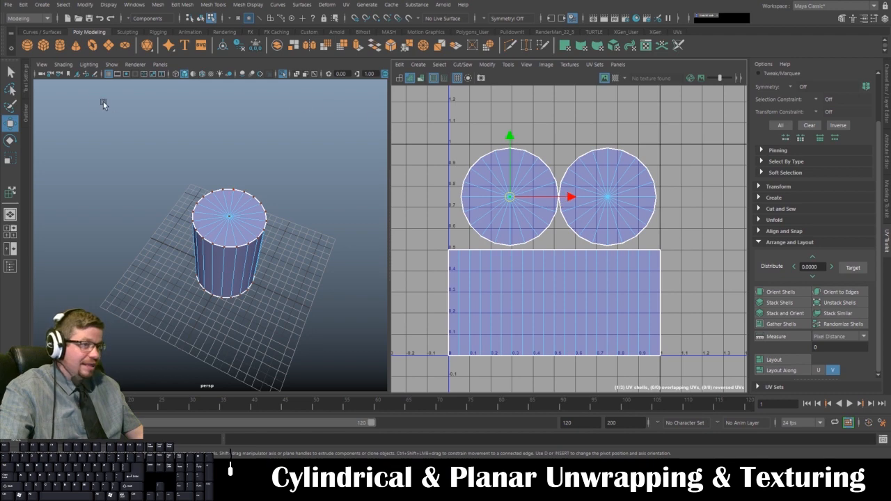
left_click(506, 64)
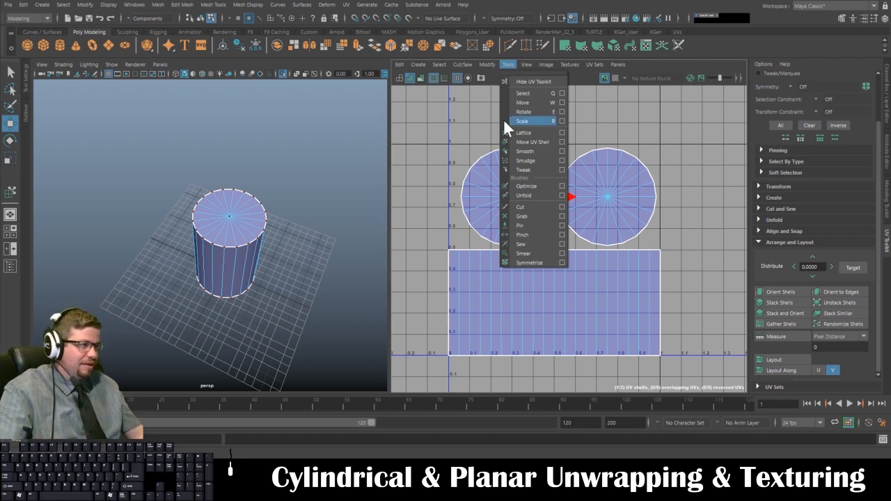
left_click(523, 141)
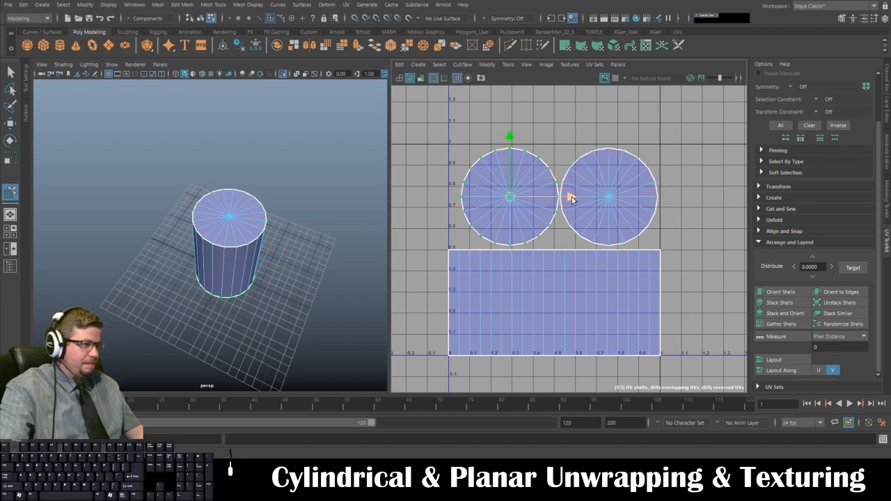
left_click(565, 200)
left_click(527, 200)
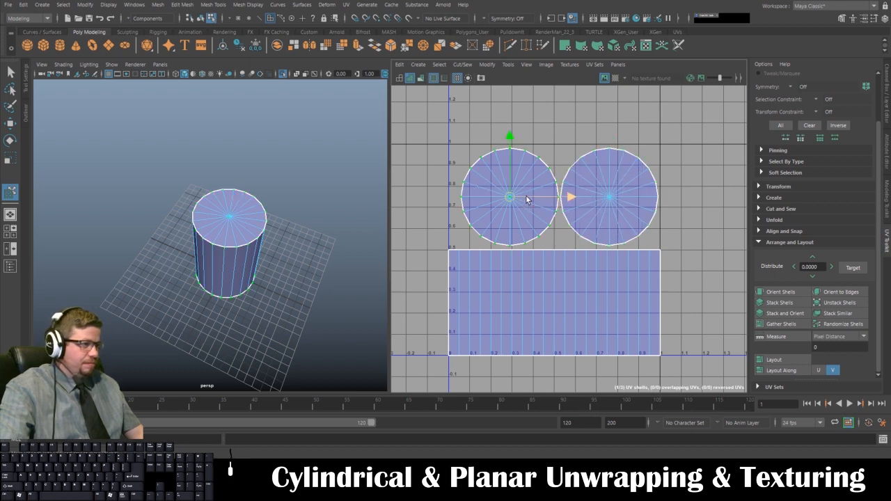
left_click_drag(527, 199, 519, 198)
left_click(607, 198)
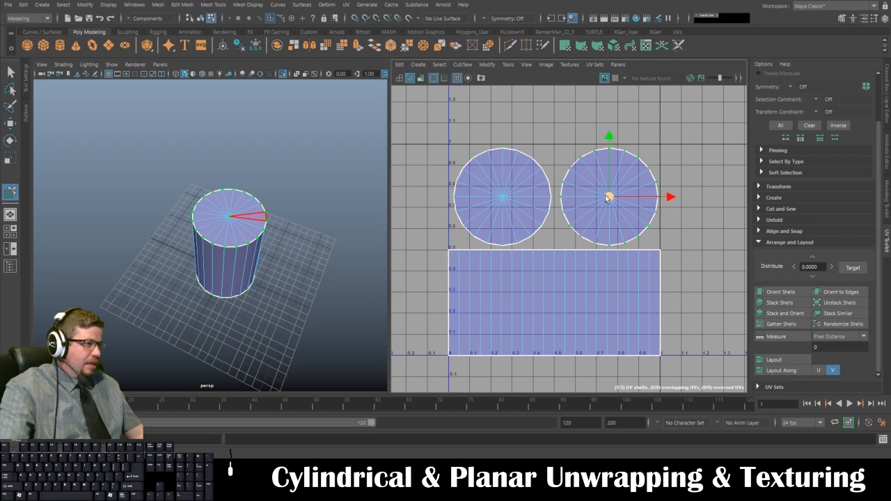
left_click_drag(670, 198, 667, 197)
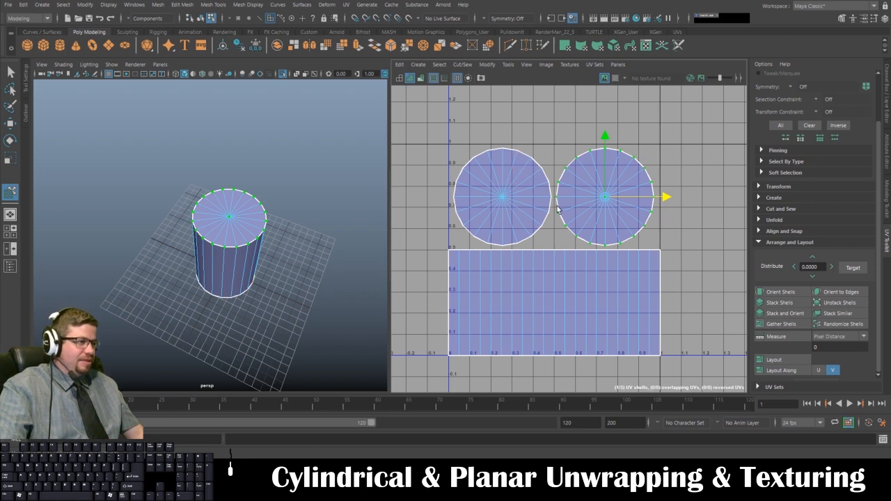
Select all three UV shells and open the UV Snapshot options
scroll(478, 112, "down", 3)
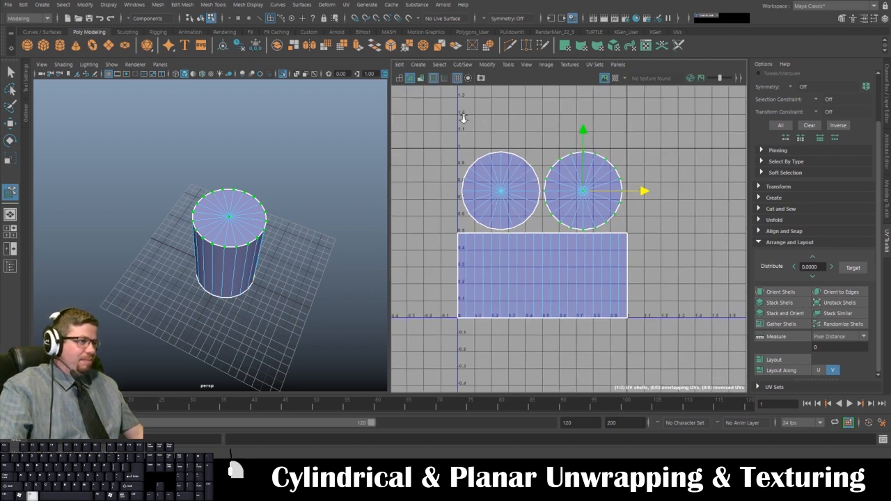
scroll(466, 132, "up", 3)
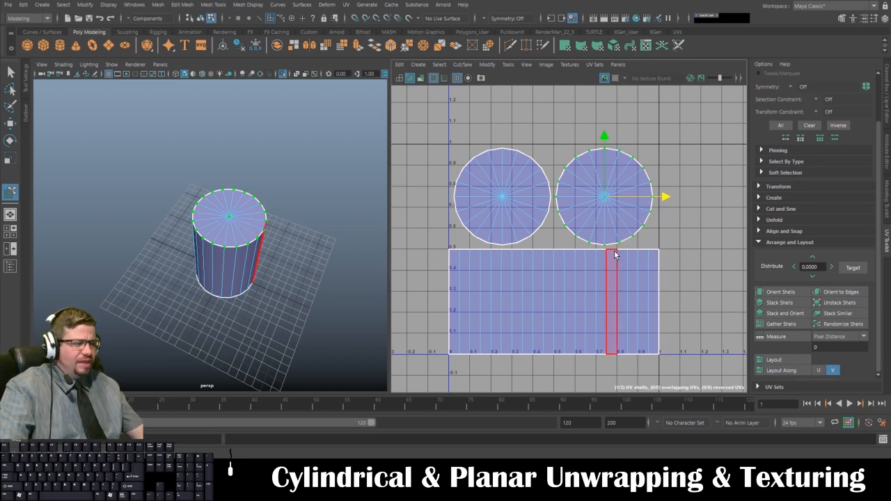
scroll(589, 245, "down", 1)
scroll(589, 245, "down", 3)
left_click_drag(488, 163, 697, 362)
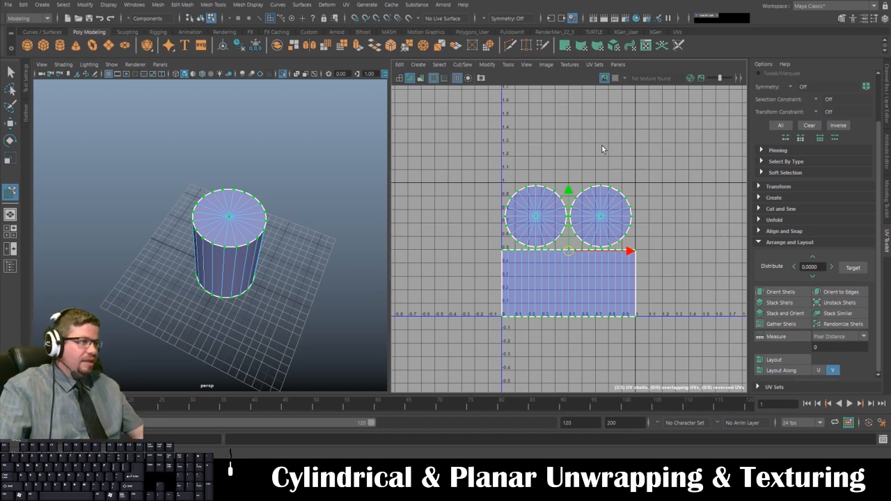
left_click(545, 64)
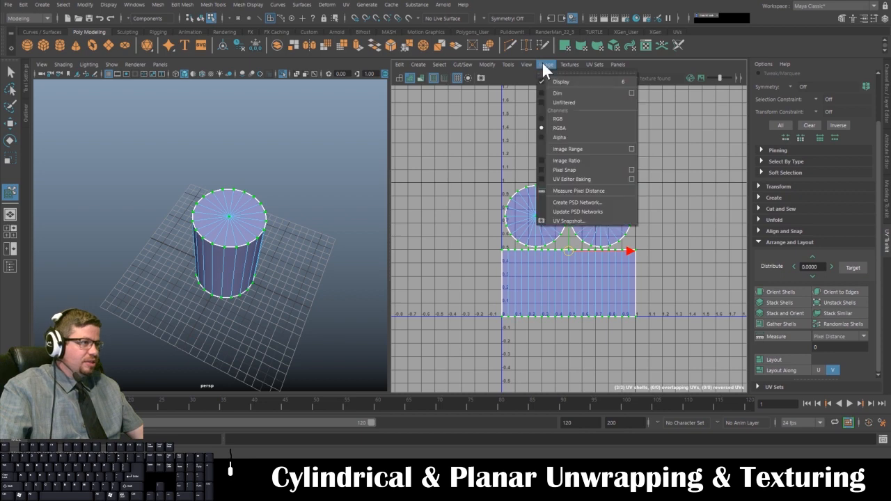
left_click(572, 222)
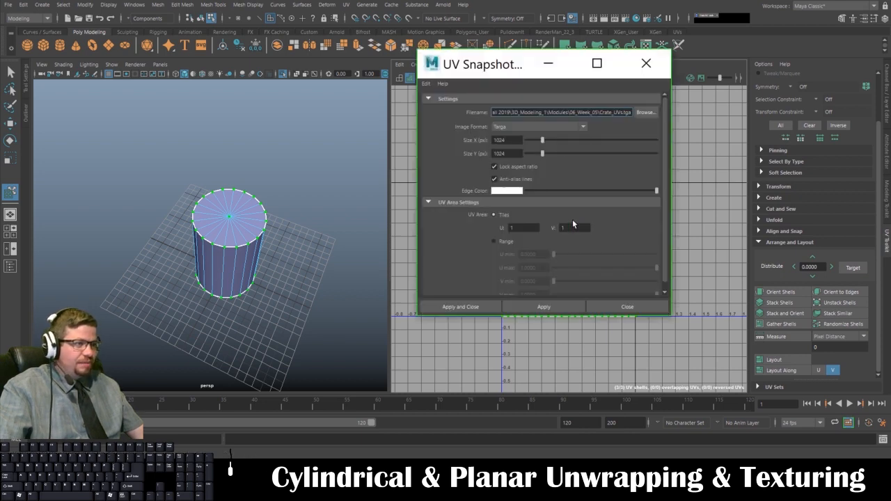
Set the snapshot's output file to Barrel_UV.tga in the 06_Week_05 folder
left_click(639, 111)
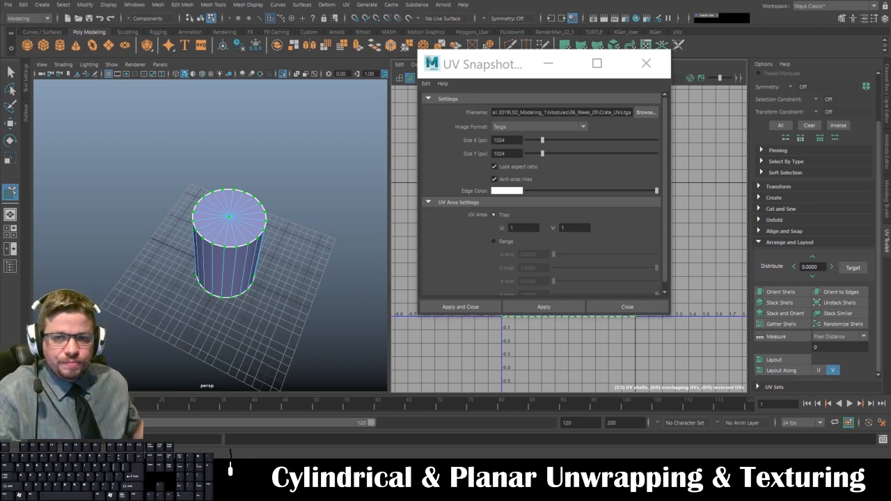
left_click(646, 112)
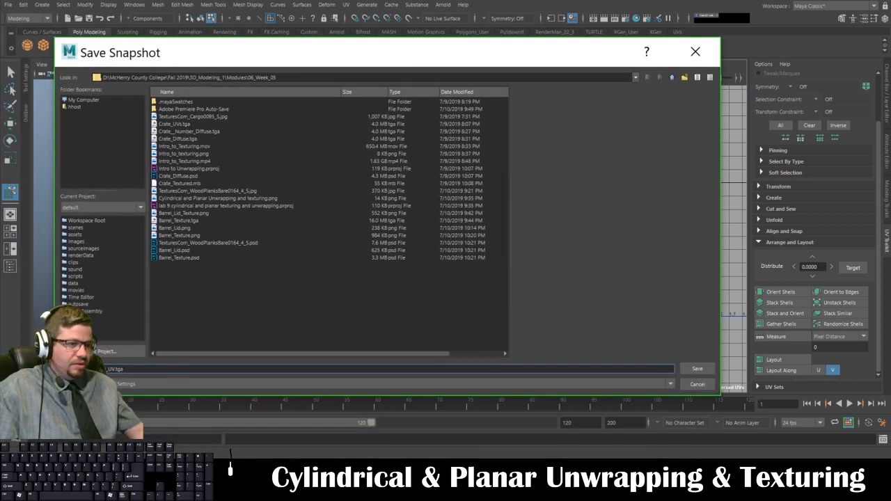
left_click(696, 369)
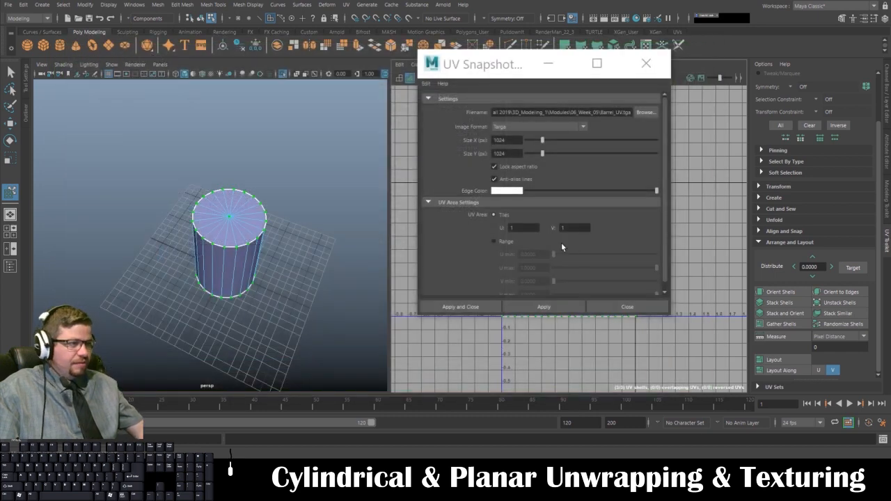
Keep the snapshot format as Targa at 1024 × 1024 px and export it, closing the options
left_click(529, 125)
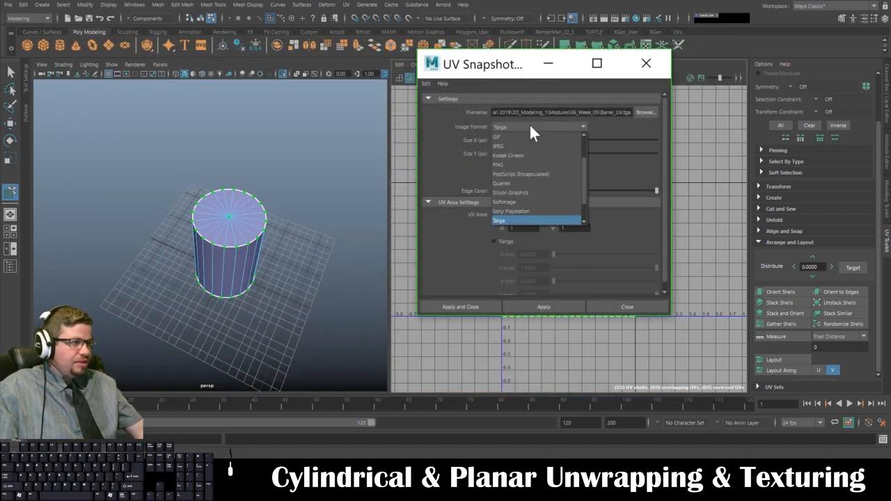
left_click(532, 215)
key("Tab")
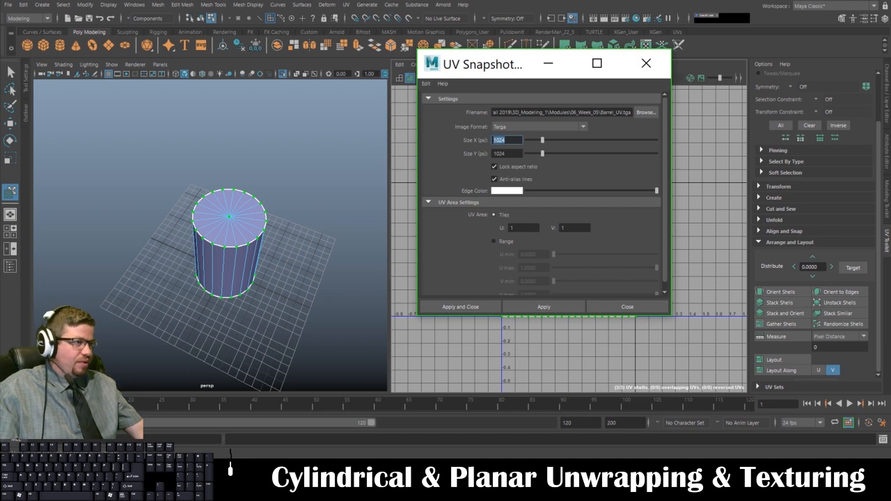
key("Tab")
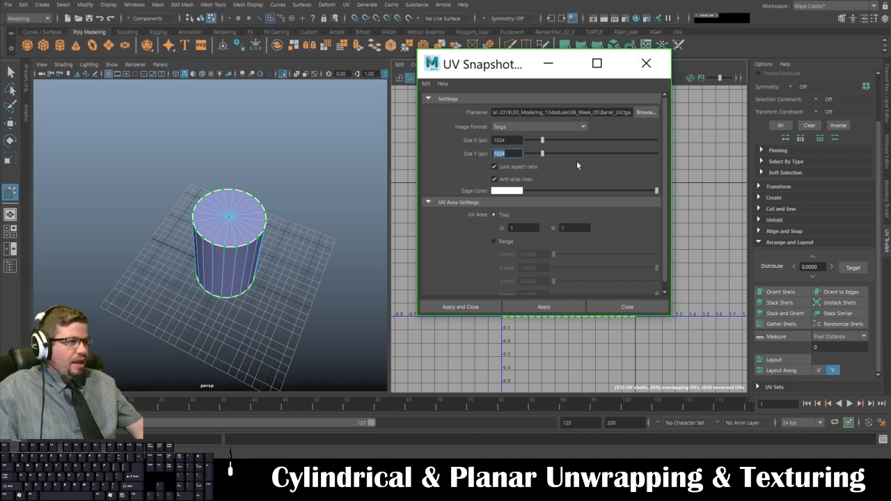
left_click(489, 307)
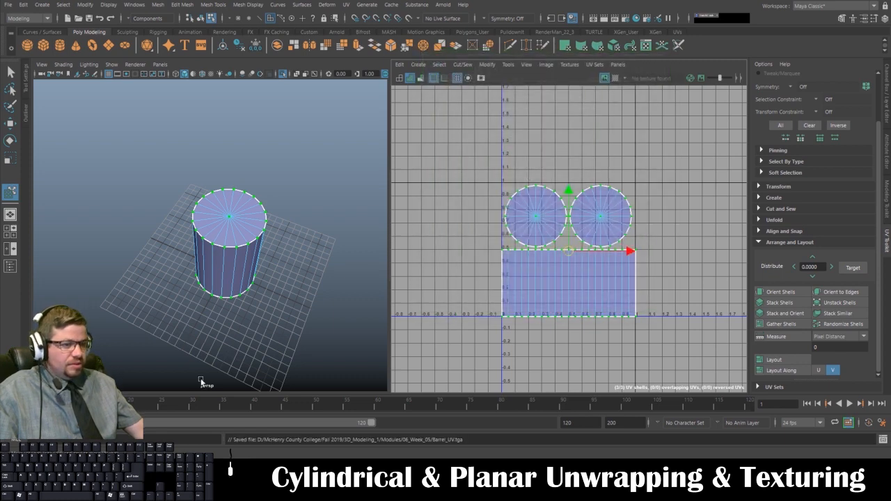
Switch to Photoshop, open Barrel_UV.tga from the 06_Week_05 folder and make it the first document tab
left_click(287, 467)
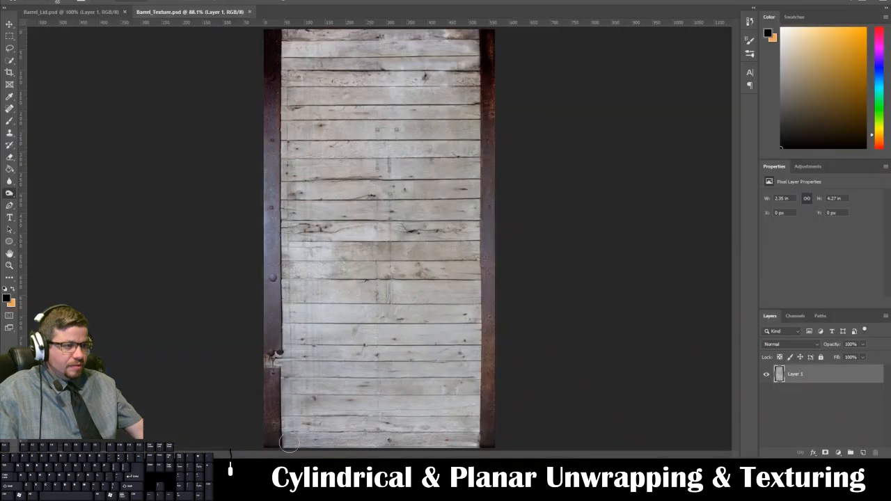
left_click(36, 2)
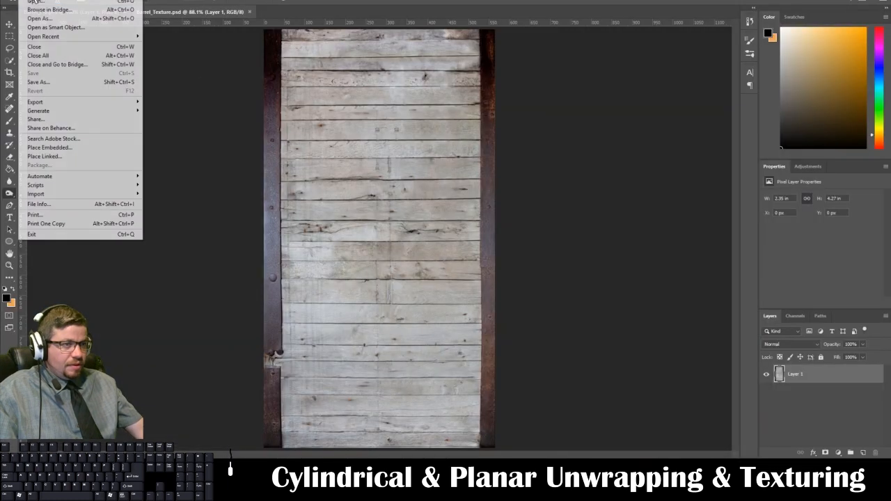
left_click(31, 7)
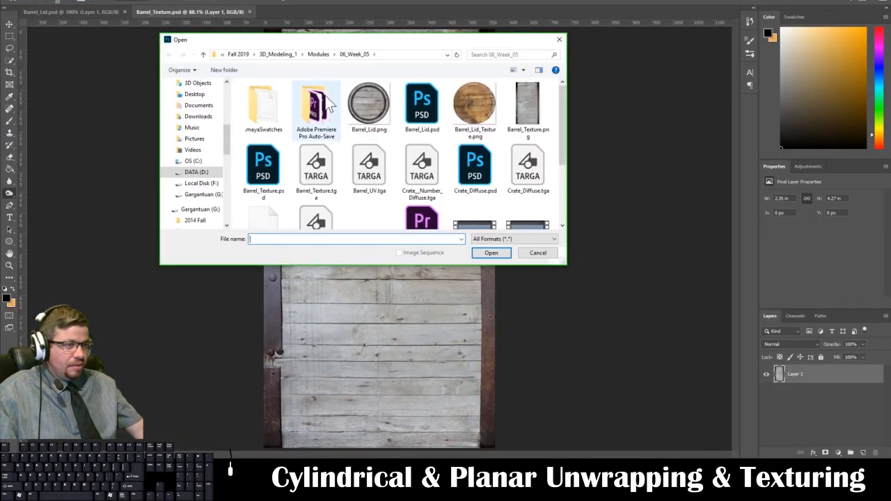
left_click(369, 167)
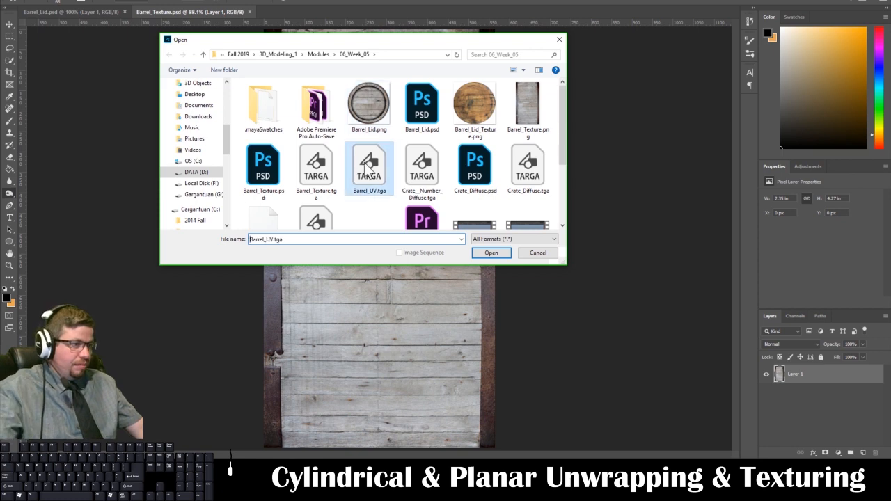
left_click(491, 253)
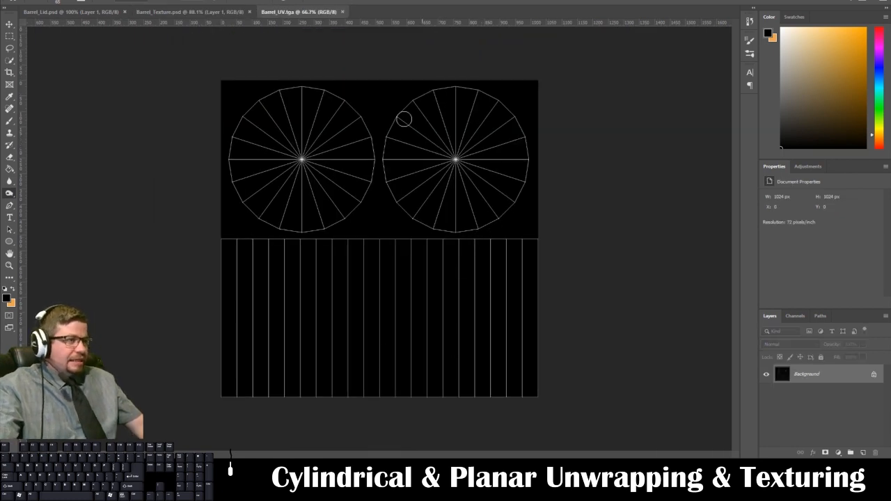
left_click_drag(297, 12, 57, 16)
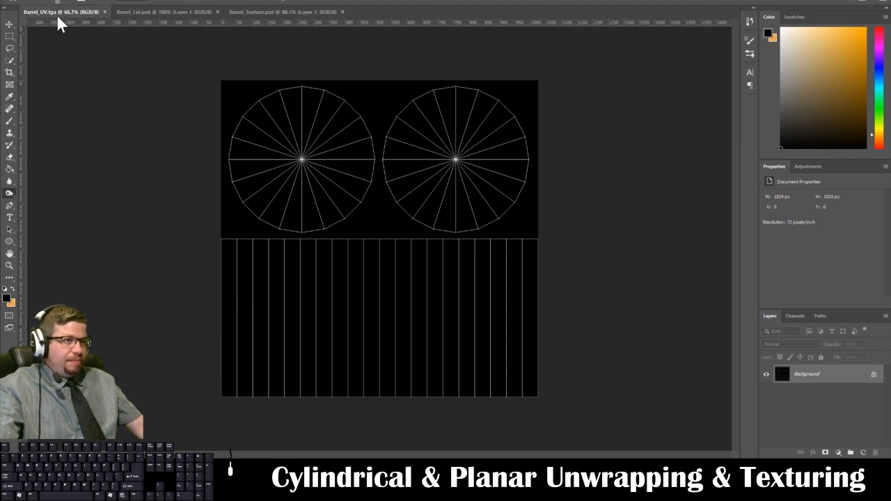
Review the lid and plank textures, then copy the whole lid image from Barrel_Lid.psd and paste it into Barrel_UV.tga
left_click(161, 12)
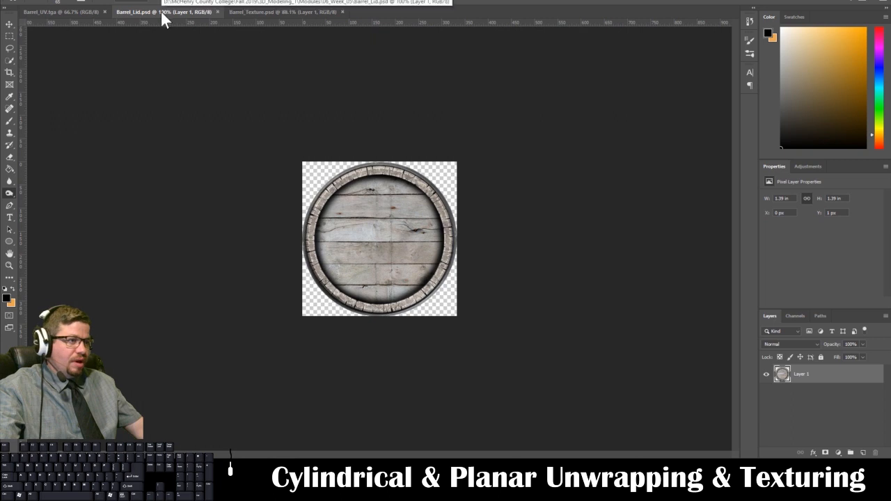
left_click(243, 14)
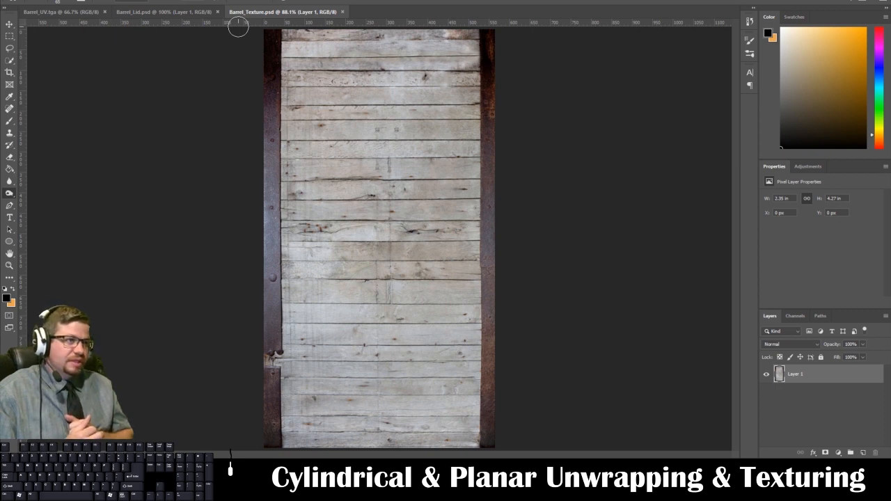
left_click(165, 13)
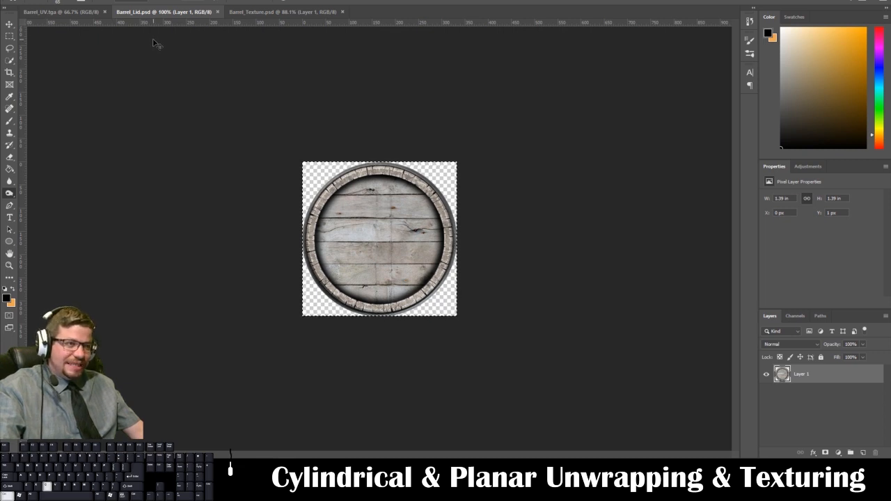
left_click(76, 13)
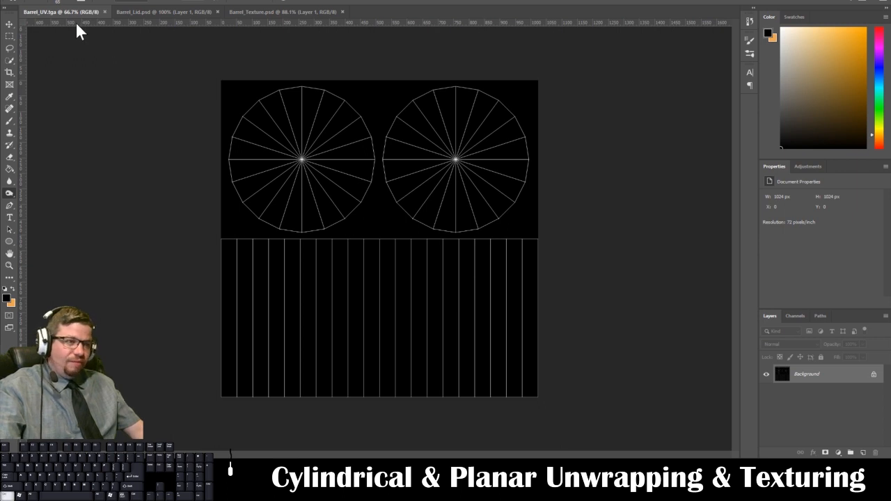
key("ctrl+v")
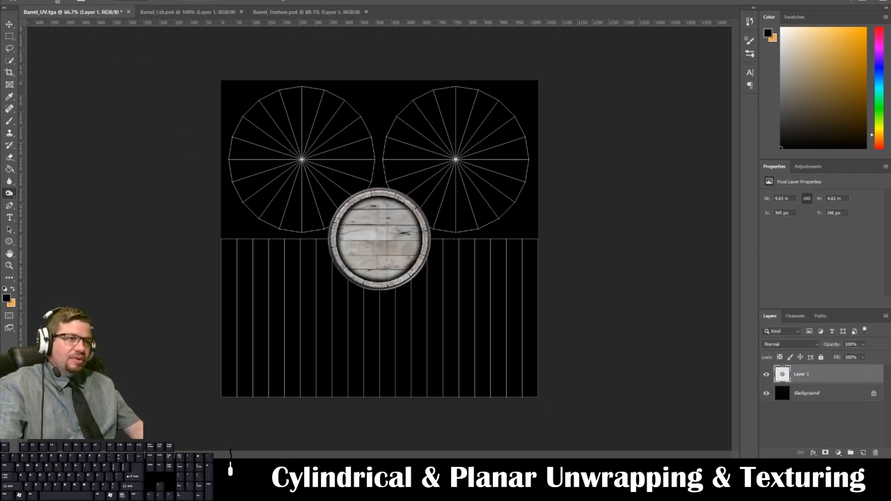
Paste the lid from Barrel_Lid.psd into Barrel_UV.tga a second time and merge the extra layer down
left_click(184, 11)
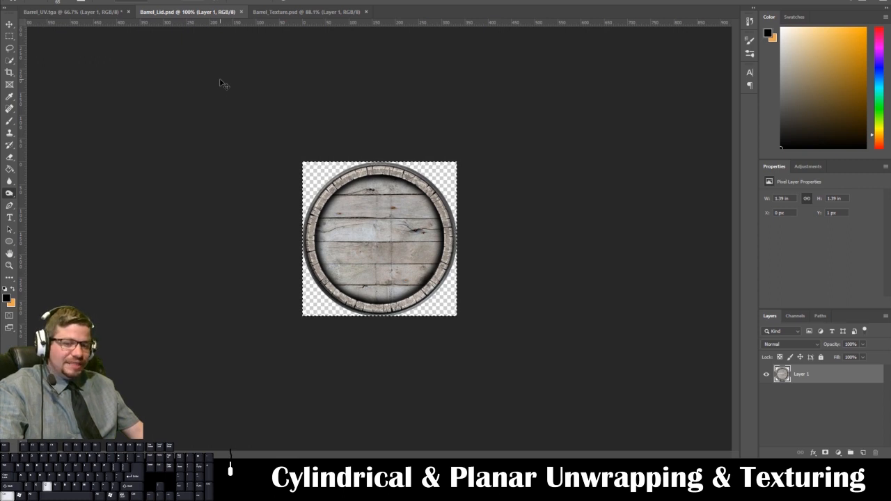
left_click(104, 12)
key("ctrl+v")
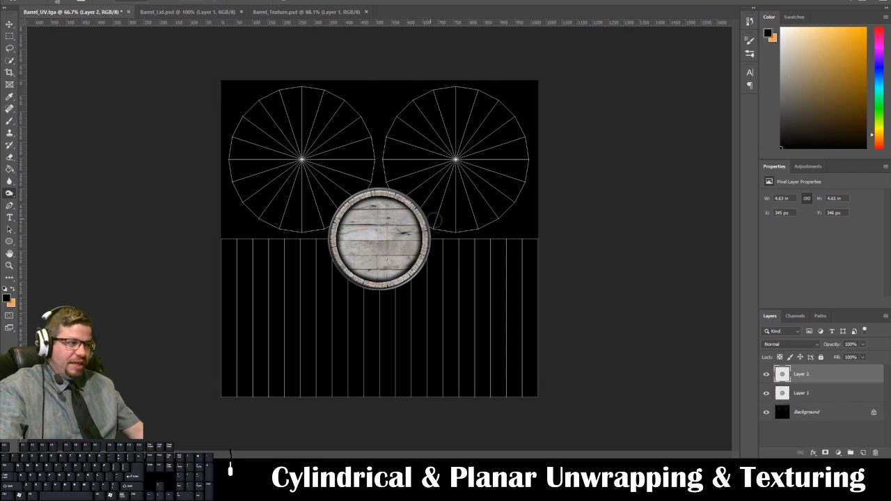
key("ctrl+e")
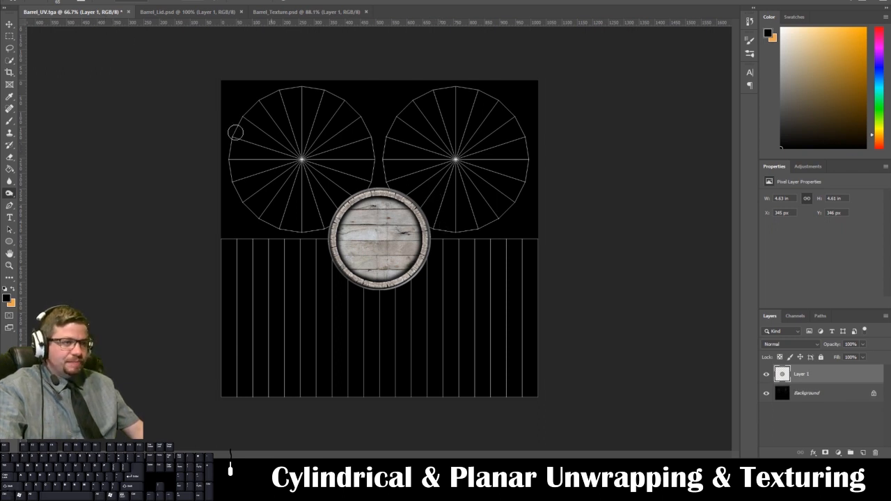
Move the lid onto the left UV circle and enlarge it with Free Transform until it covers the circle
left_click(11, 24)
left_click_drag(401, 247, 318, 165)
key("ctrl+t")
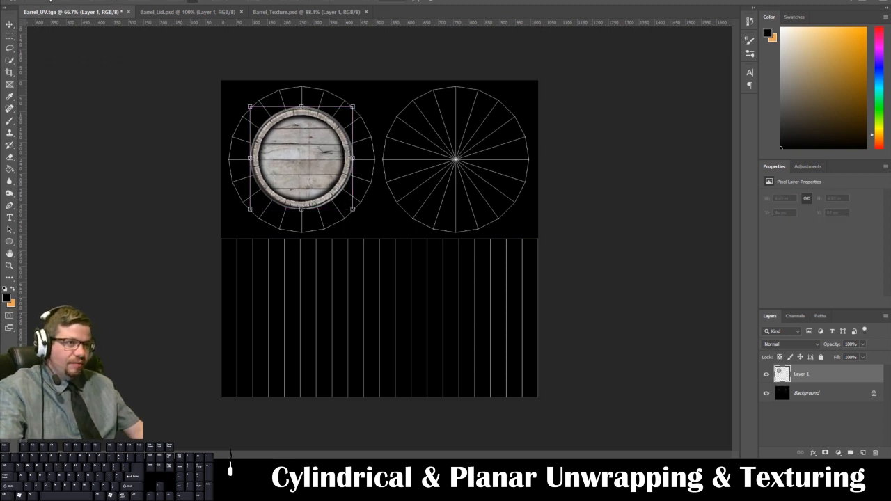
left_click(50, 1)
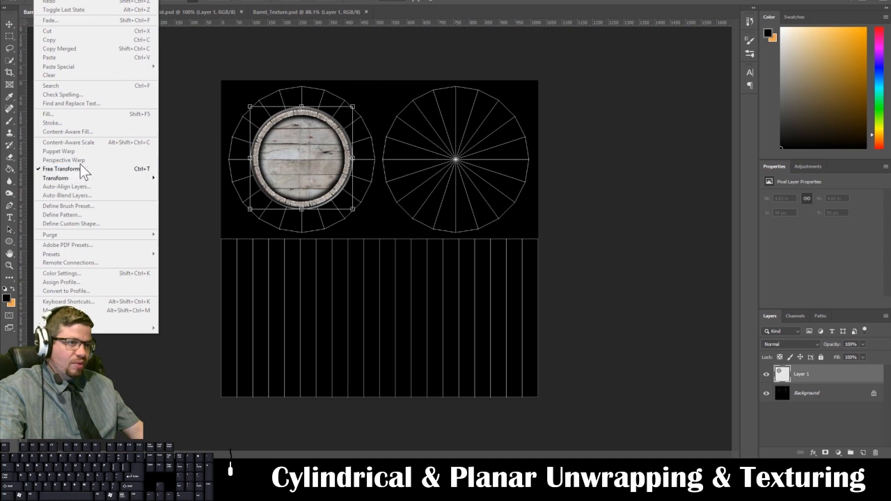
left_click(49, 4)
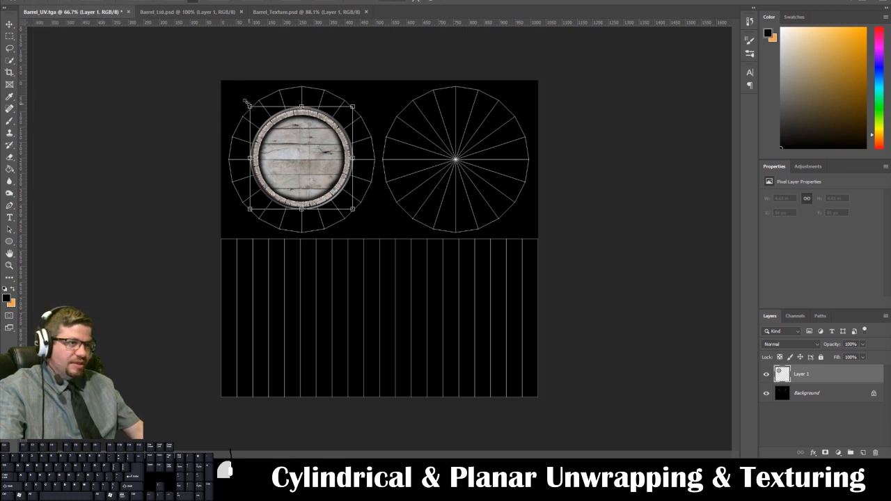
left_click_drag(250, 107, 227, 85)
left_click_drag(357, 209, 376, 232)
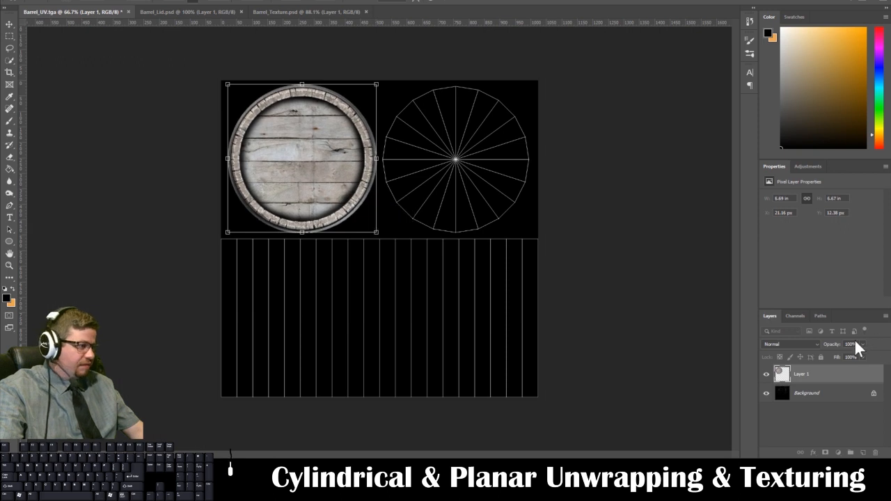
Set the lid layer's opacity to 50% and begin refining its position and size against the left UV circle
left_click_drag(857, 345, 767, 342)
type("50")
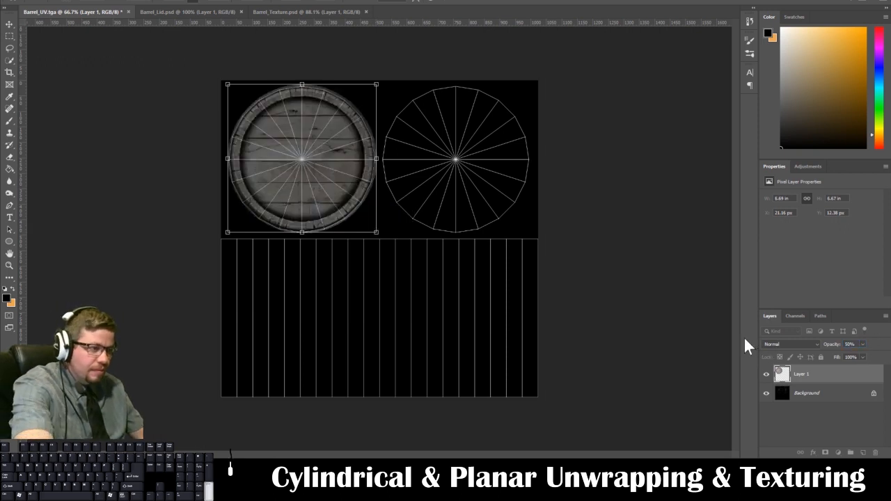
scroll(378, 209, "up", 3, "alt")
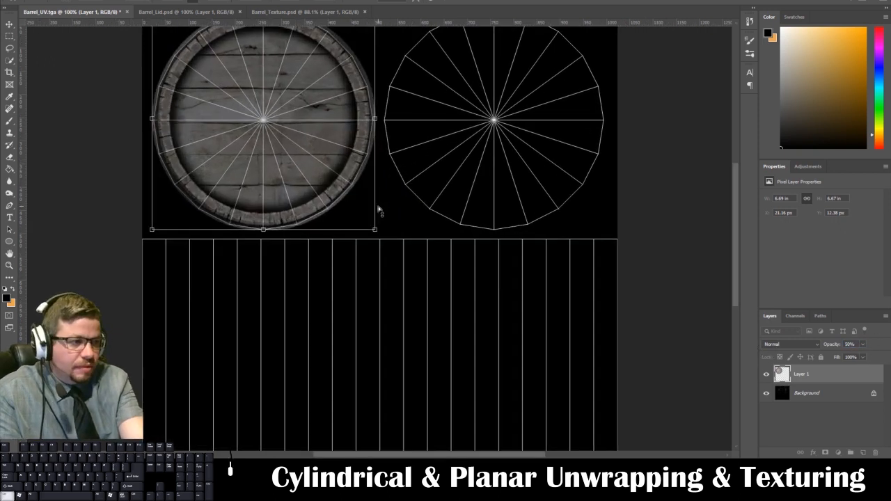
left_click_drag(378, 205, 489, 363)
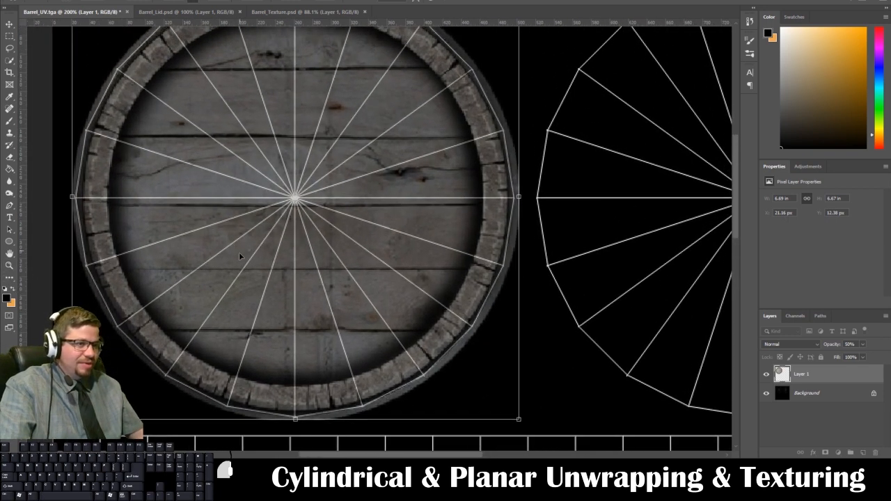
left_click_drag(238, 252, 239, 249)
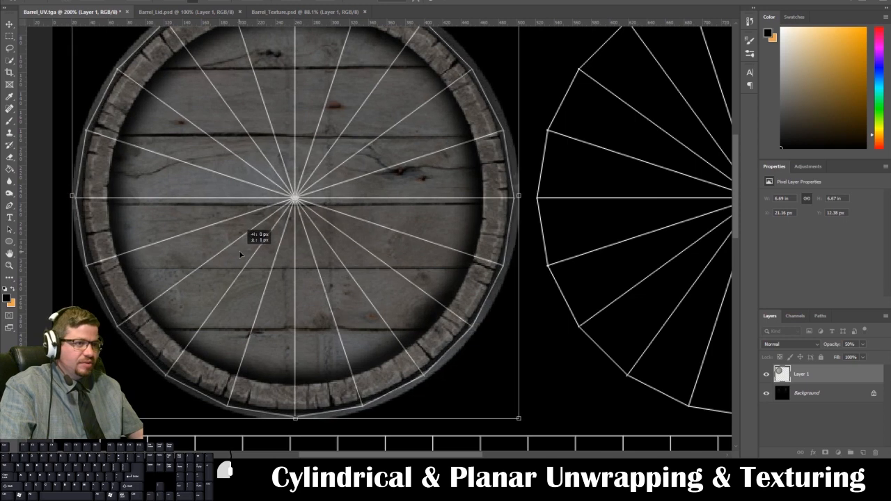
left_click_drag(517, 418, 517, 413)
key("space")
left_click_drag(265, 236, 312, 345)
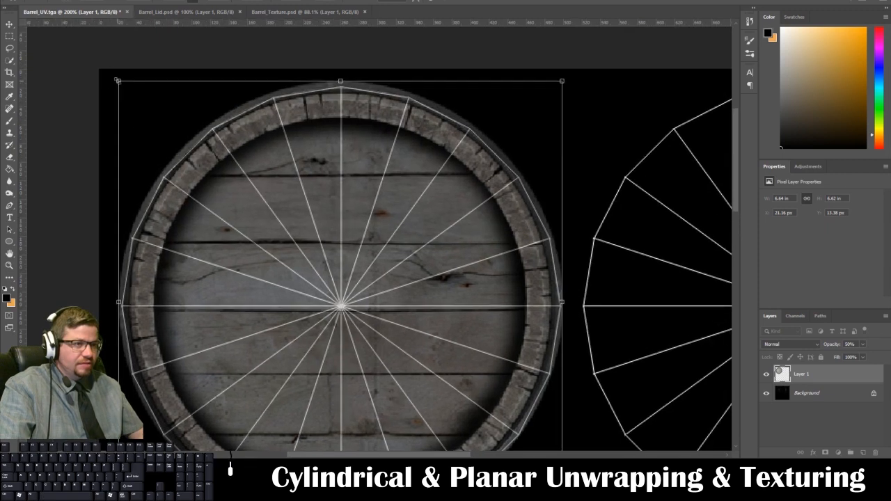
Fine-tune the lid to about 6.65 × 6.63 in so its rim matches the left UV circle, and apply the transform
left_click_drag(118, 81, 121, 84)
key("space")
left_click_drag(357, 239, 383, 214)
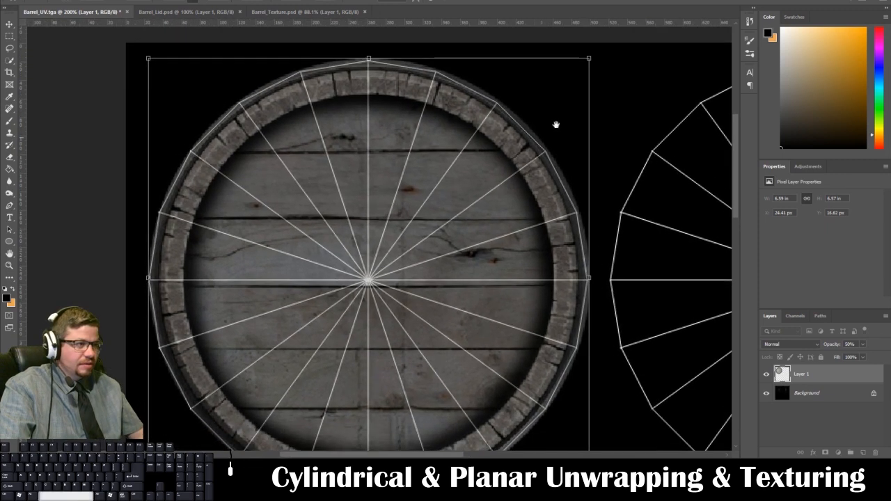
left_click_drag(589, 58, 589, 55)
key("space")
left_click_drag(487, 183, 504, 150)
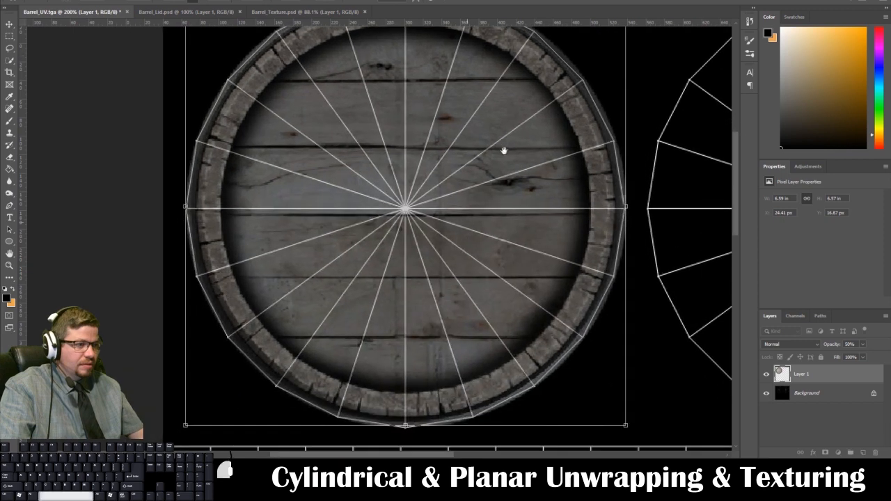
left_click_drag(184, 426, 179, 427)
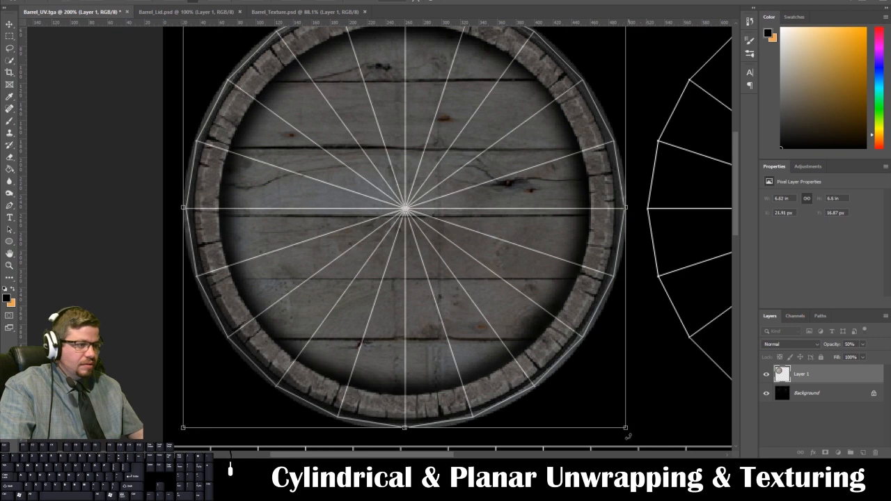
left_click_drag(625, 429, 628, 432)
left_click_drag(537, 255, 555, 331)
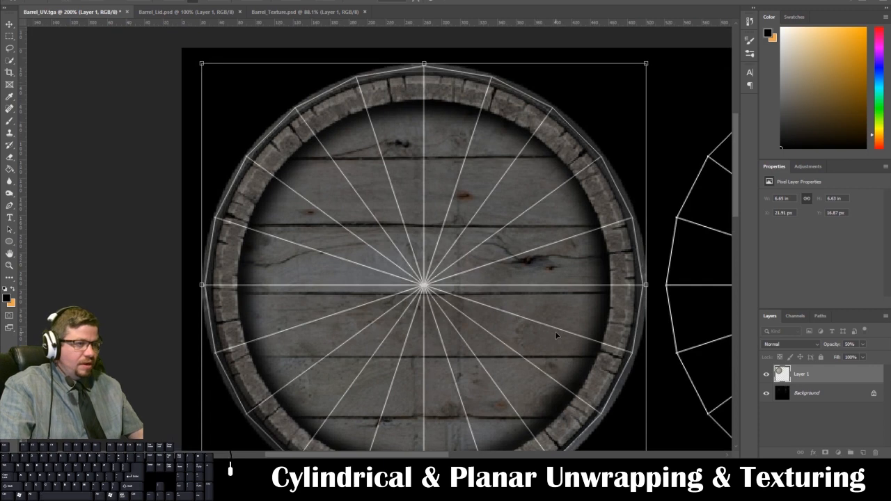
key("Return")
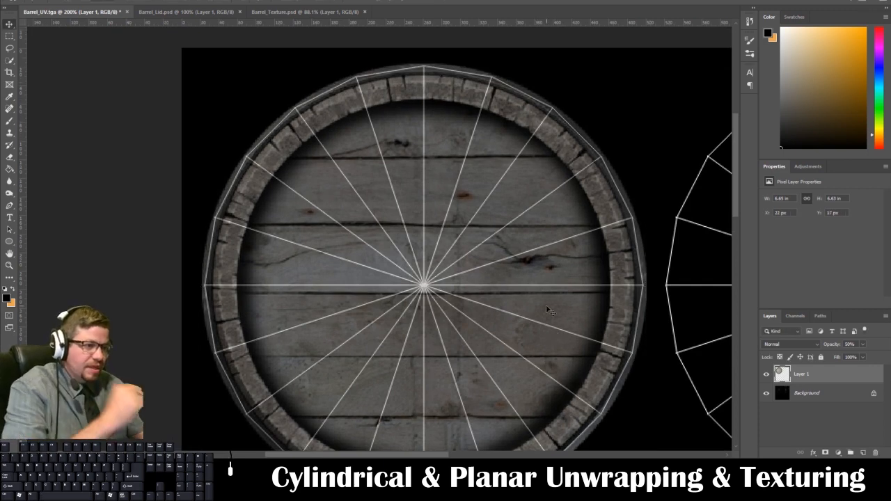
Set the left lid layer's opacity to 100%
left_click(863, 344)
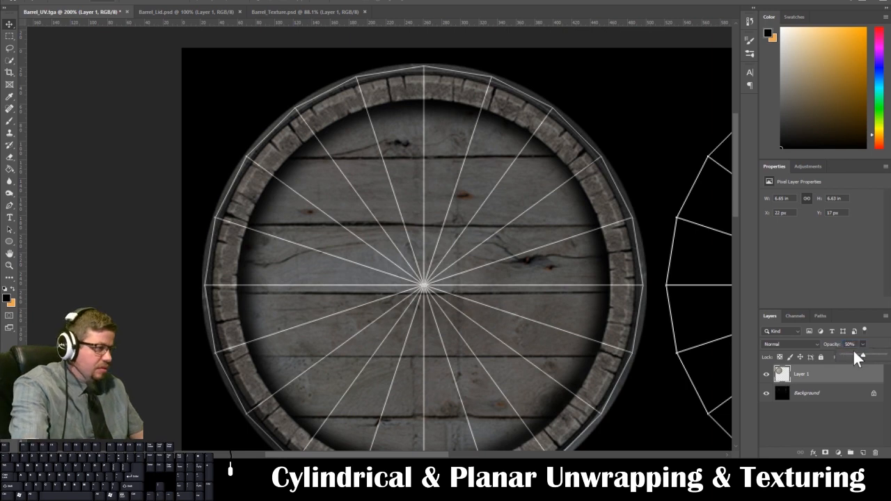
left_click_drag(854, 351, 885, 356)
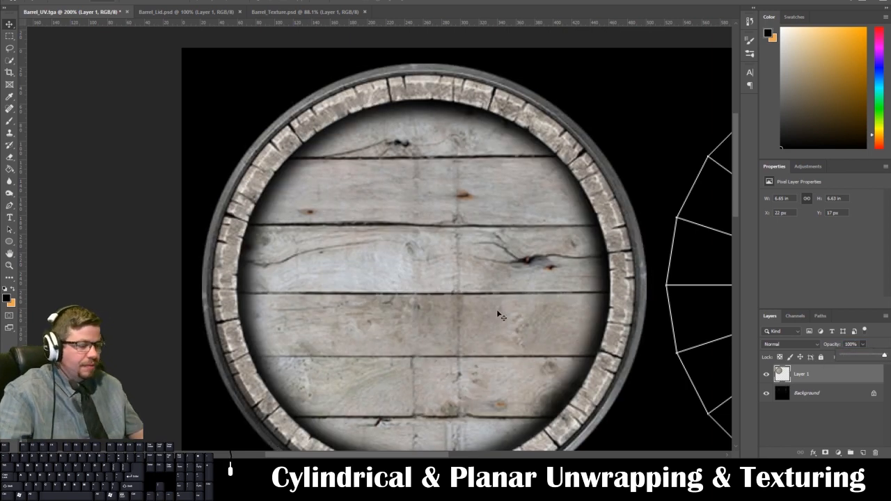
left_click_drag(832, 377, 863, 453)
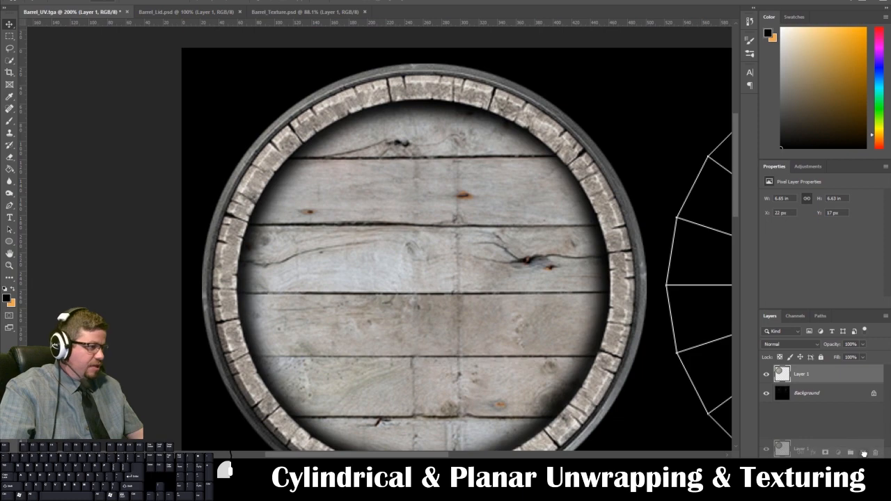
key("ctrl+t")
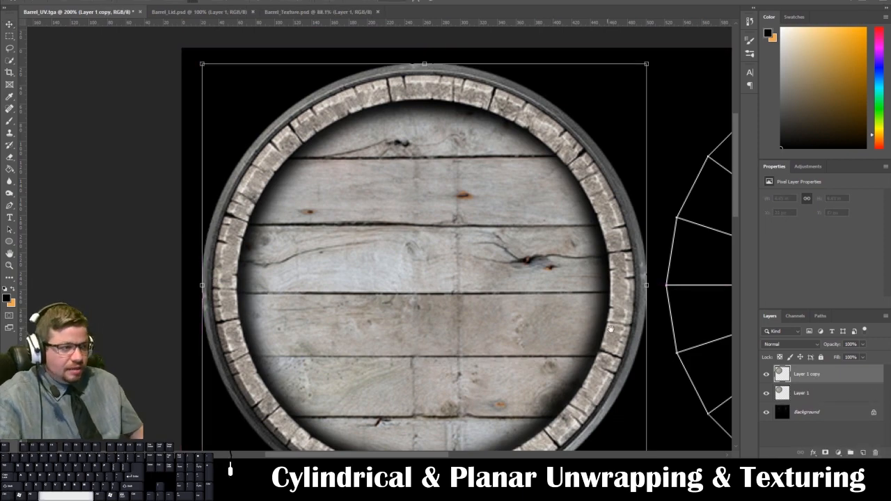
left_click_drag(612, 330, 291, 241)
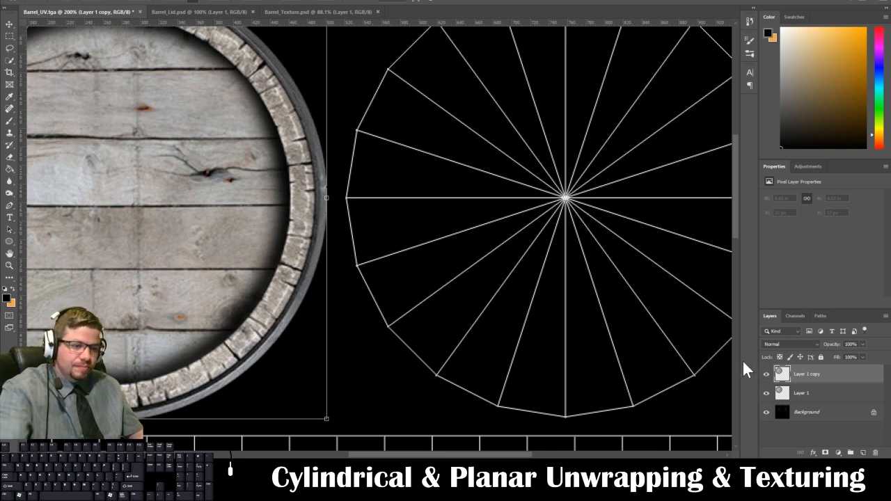
key("Return")
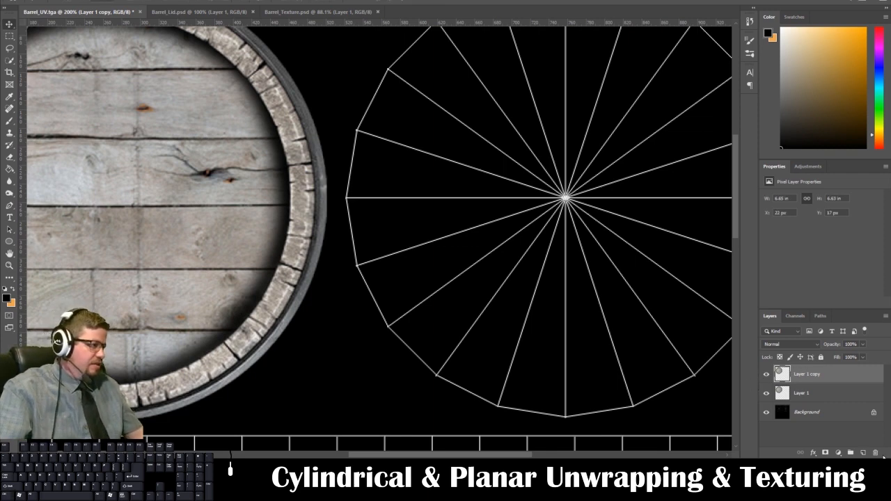
left_click(875, 453)
left_click(406, 153)
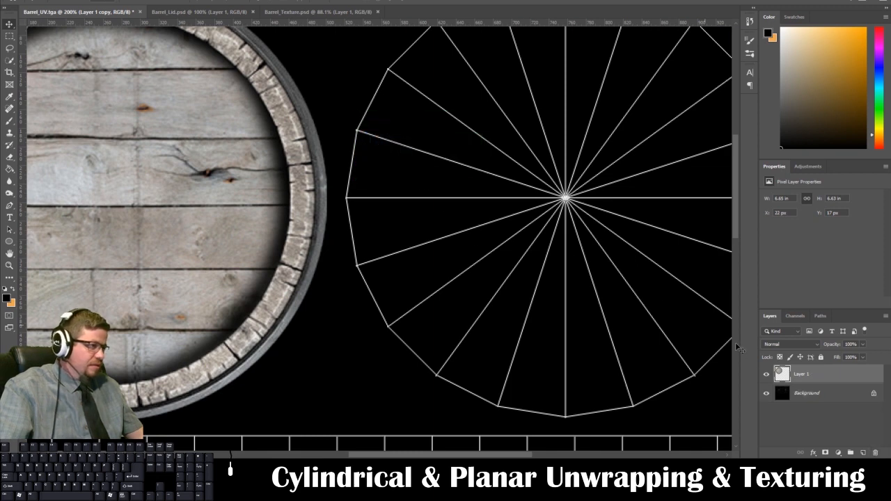
Duplicate the lid layer and move the copy straight across onto the right UV circle
left_click_drag(829, 393, 864, 453)
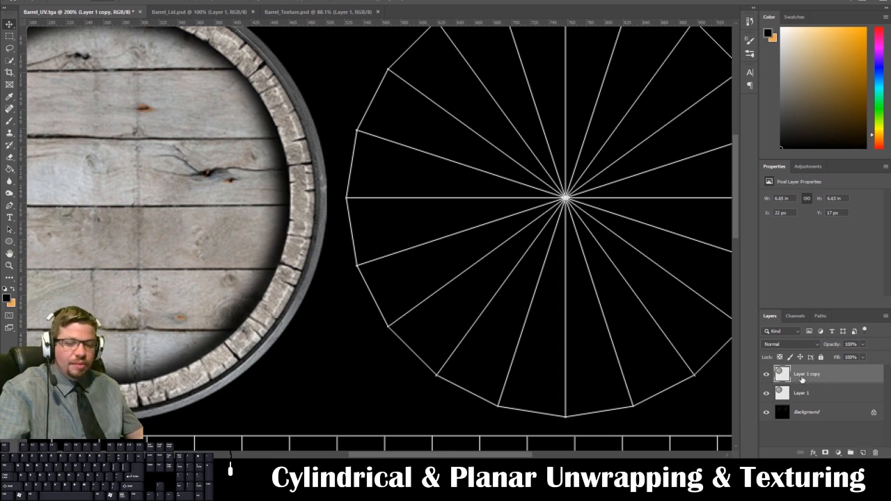
key("ctrl+t")
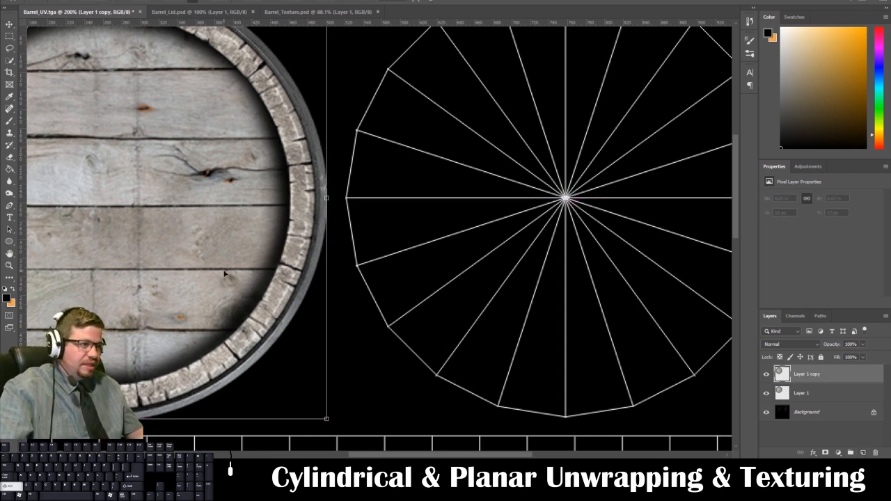
left_click_drag(224, 274, 664, 270)
left_click_drag(608, 272, 519, 279)
Align the copied lid to the right UV circle at 39% opacity, apply the transform, and return its opacity to 100%
left_click(863, 344)
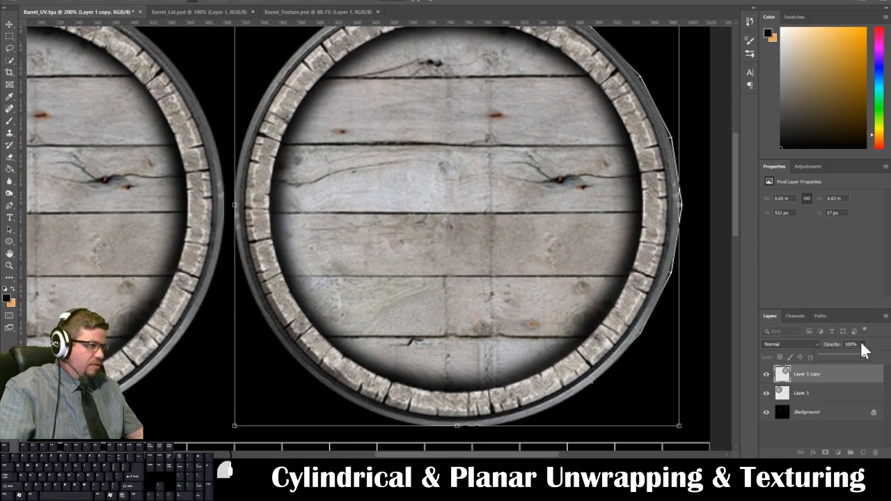
left_click_drag(853, 355, 833, 355)
left_click_drag(496, 283, 510, 312)
key("Return")
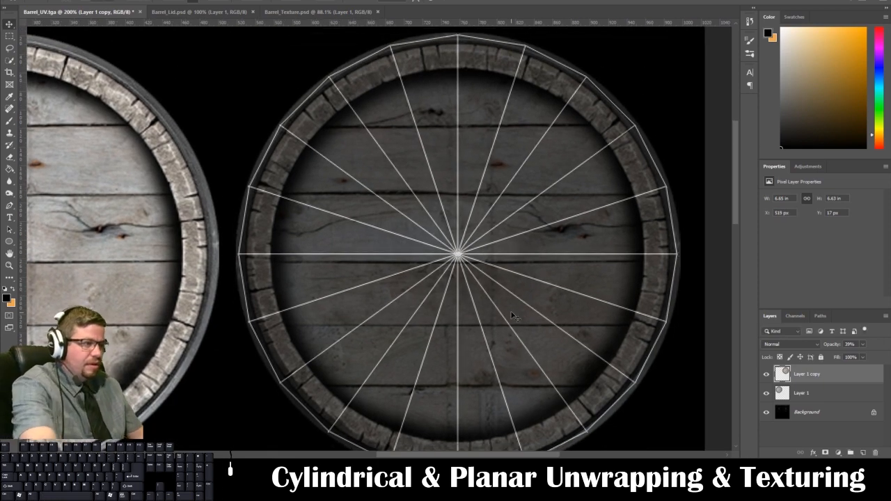
left_click(862, 344)
left_click_drag(859, 354, 890, 355)
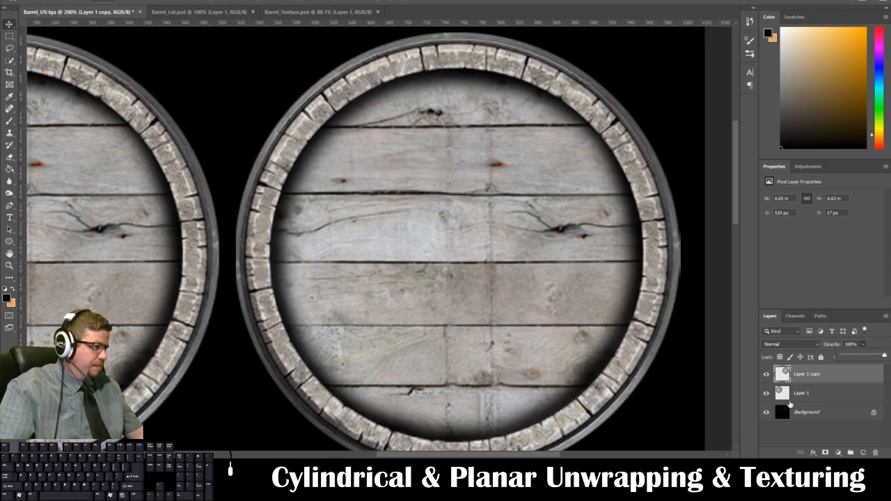
Rename the left lid's layer as Top_Left_Lid
left_click(803, 396)
double_click(802, 393)
type("Top")
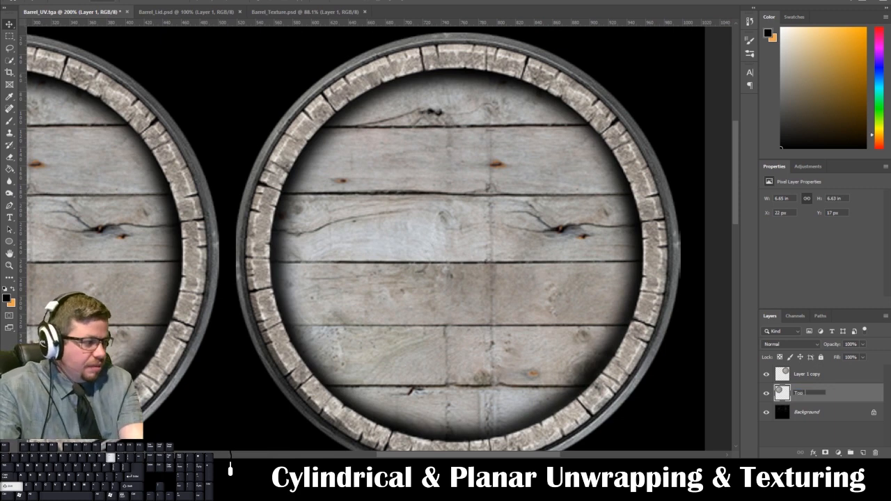
type(" Lidft_Lid")
key("Return")
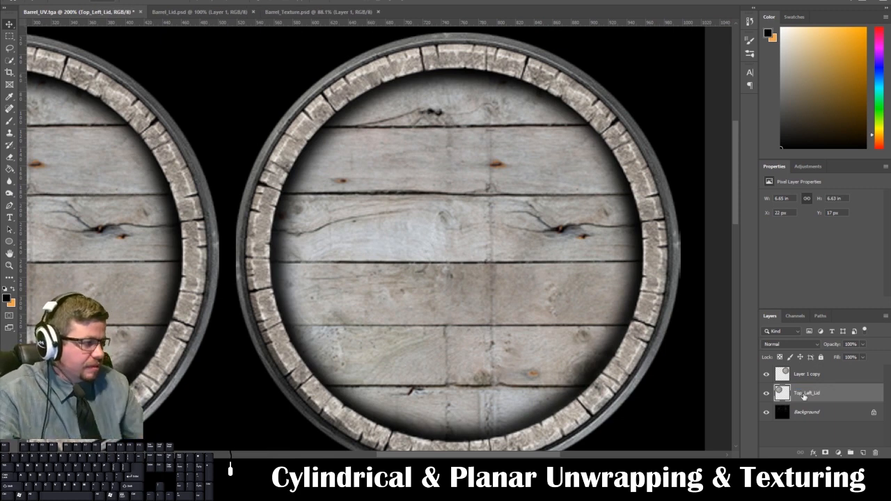
Rename the right lid's layer as Top_Right_Lid
double_click(808, 375)
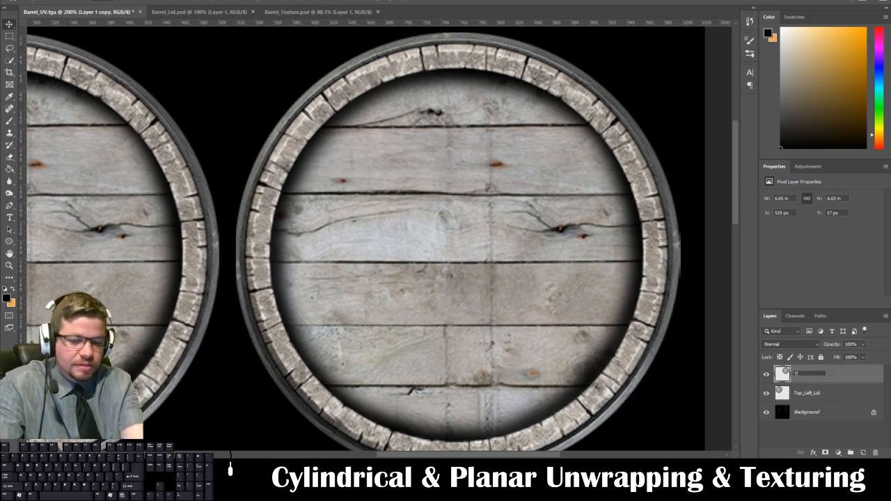
type("Top_Right_Lid")
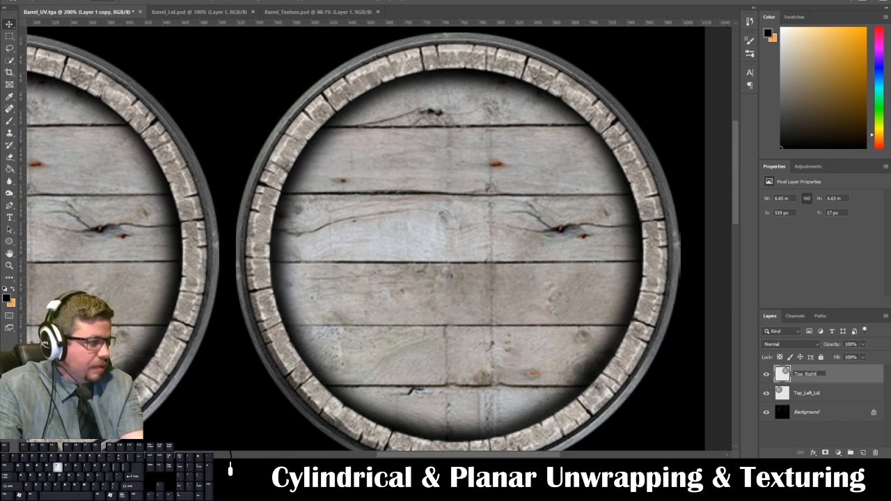
key("Return")
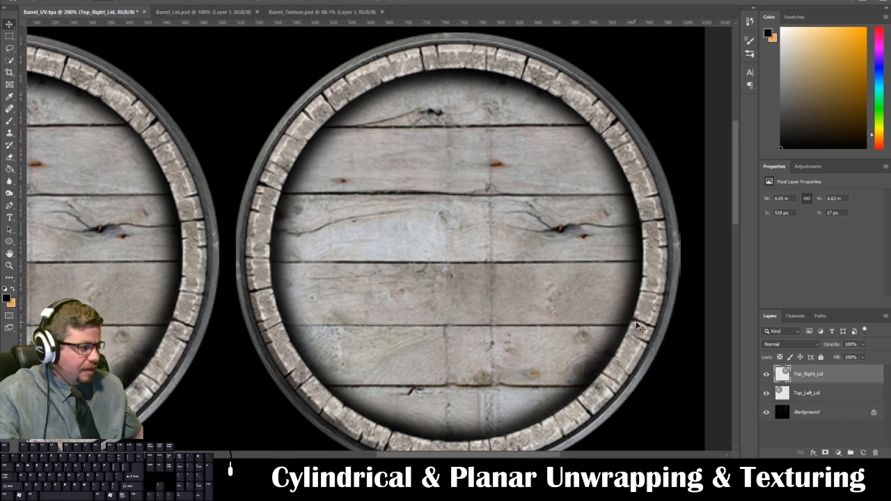
Duplicate the Background layer that holds the UV wireframe
left_click(799, 417)
key("ctrl+j")
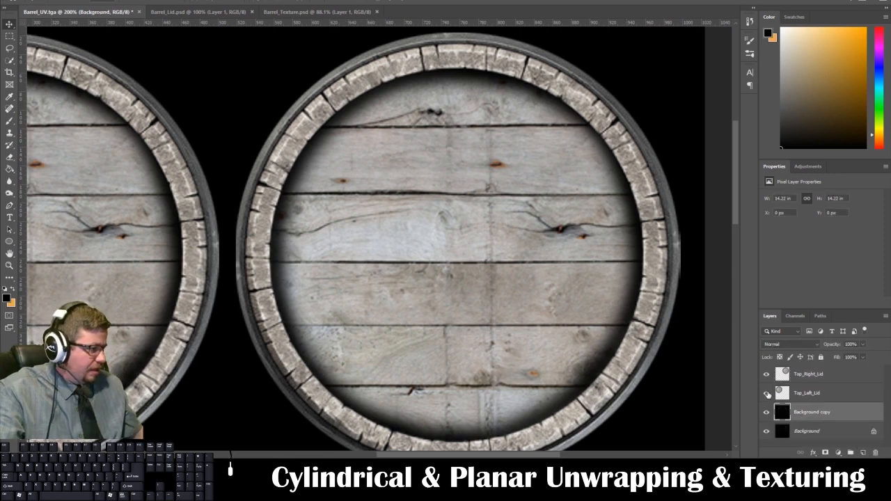
Rename the duplicated background layer as Barrel_UVs
double_click(803, 415)
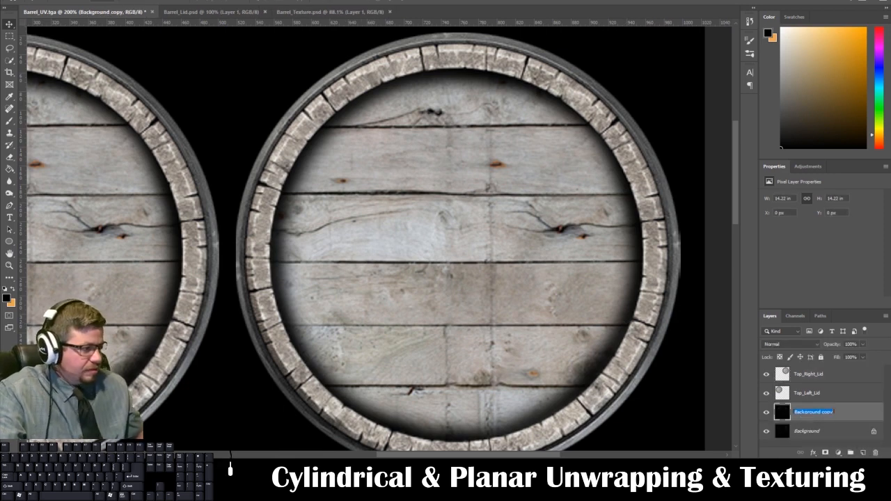
type("Barrel_UV")
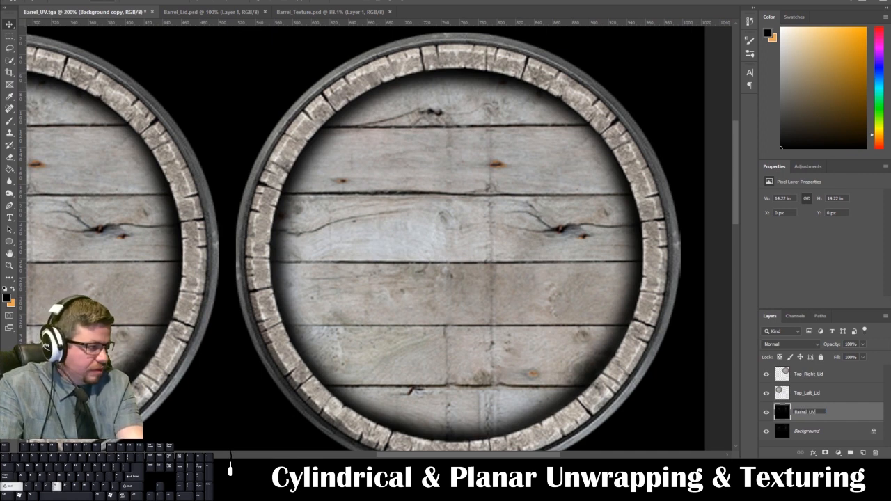
type("s")
key("Return")
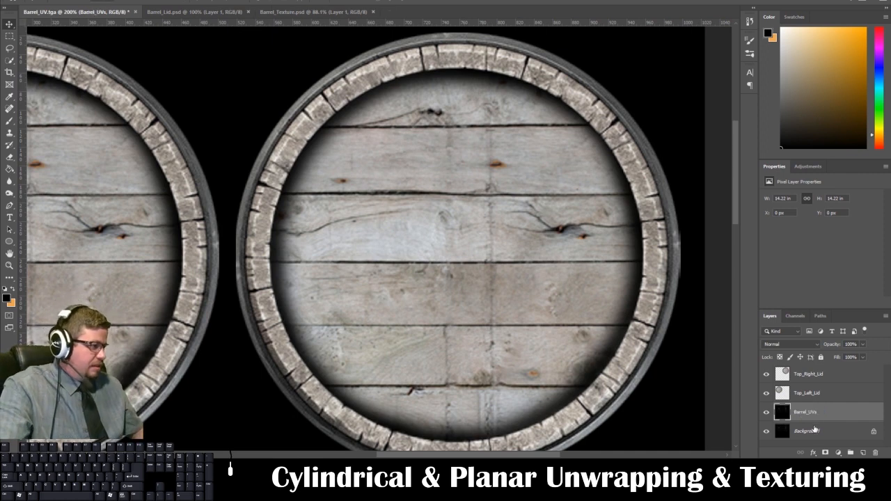
Delete the original Background layer and confirm the deletion
left_click(814, 429)
left_click(875, 453)
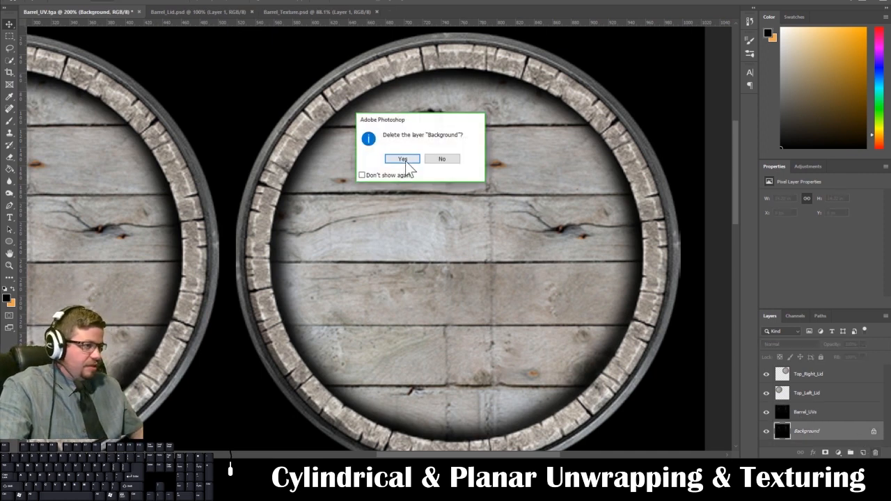
left_click(403, 159)
key("ctrl+minus")
key("ctrl+minus")
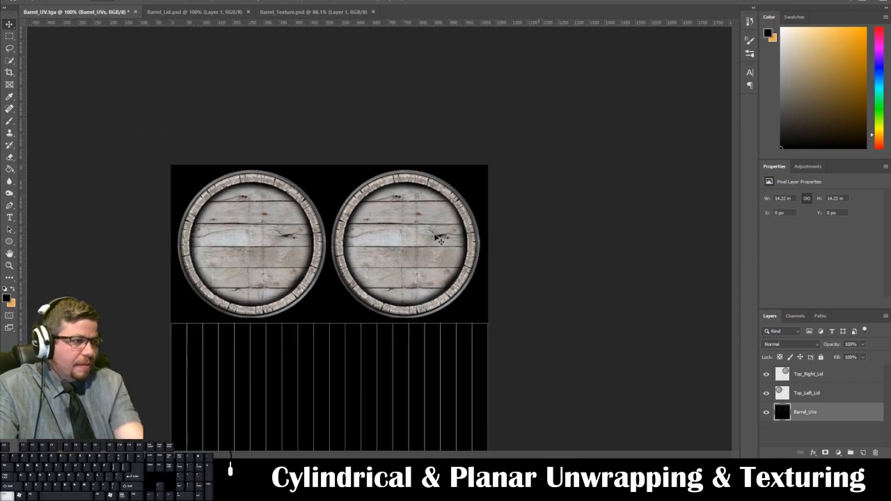
Copy the whole plank image from Barrel_Texture.psd and paste it into Barrel_UV.tga above the Barrel_UVs layer
left_click(223, 12)
left_click(287, 11)
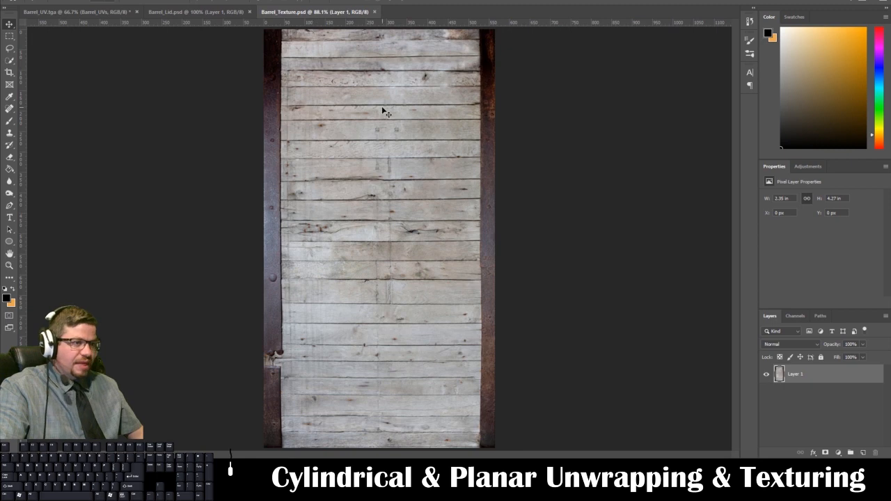
key("ctrl+a")
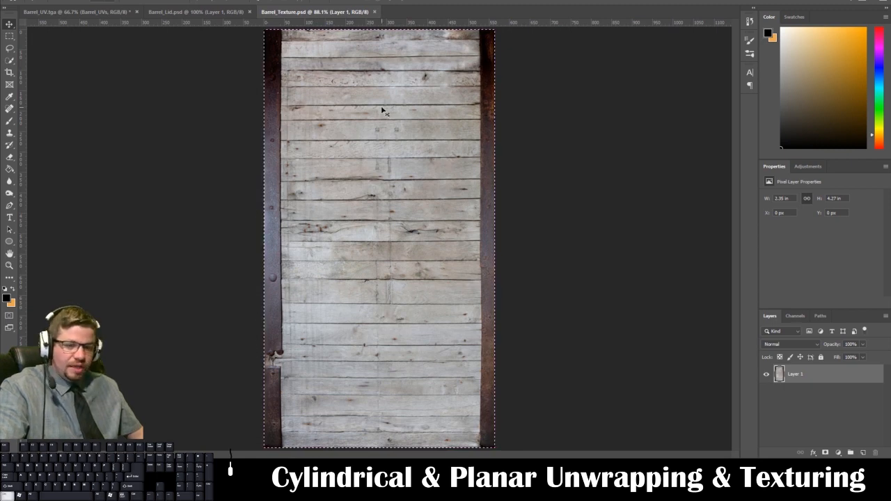
left_click(98, 12)
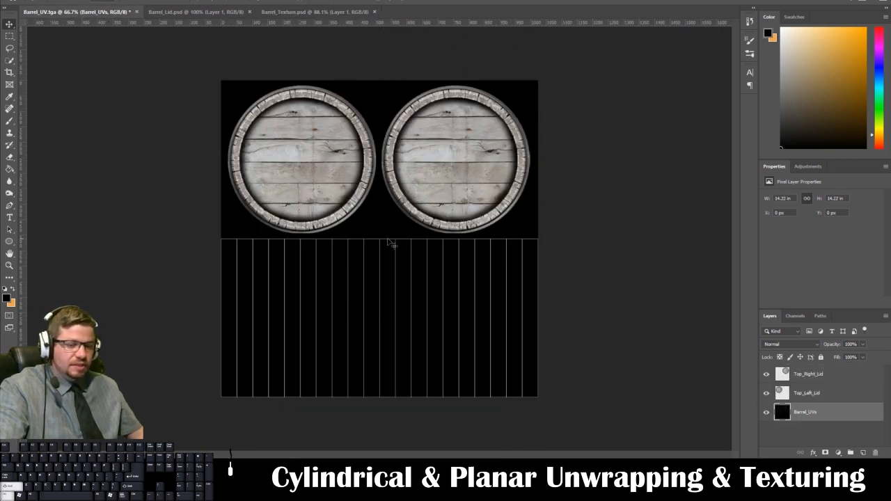
key("ctrl+v")
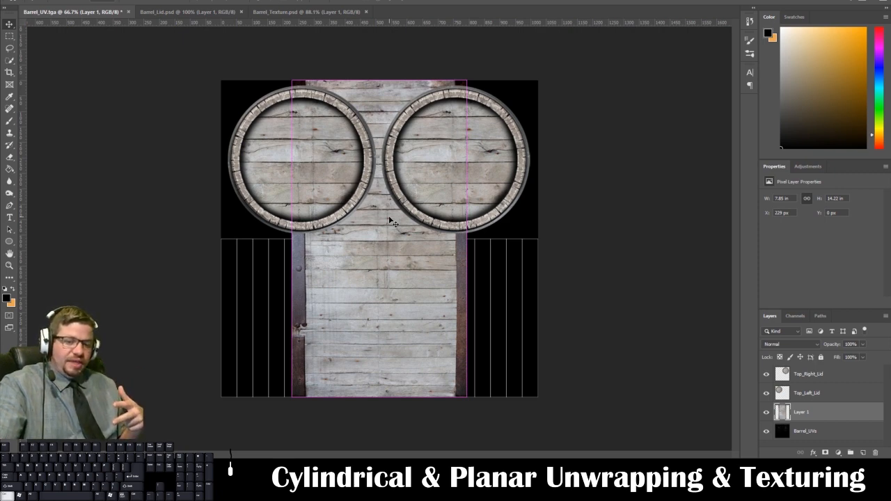
Rotate the pasted plank image by -90° and move it down to the canvas's lower edge over the side UVs
key("ctrl+t")
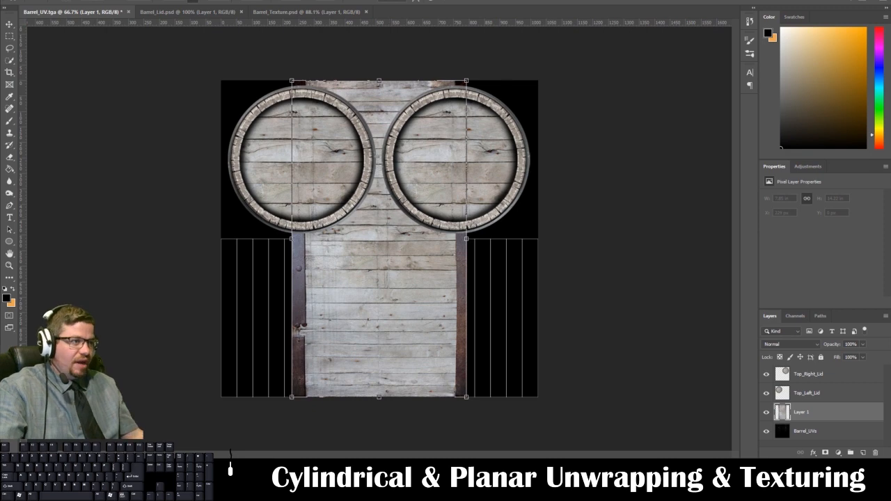
left_click_drag(477, 72, 351, 62)
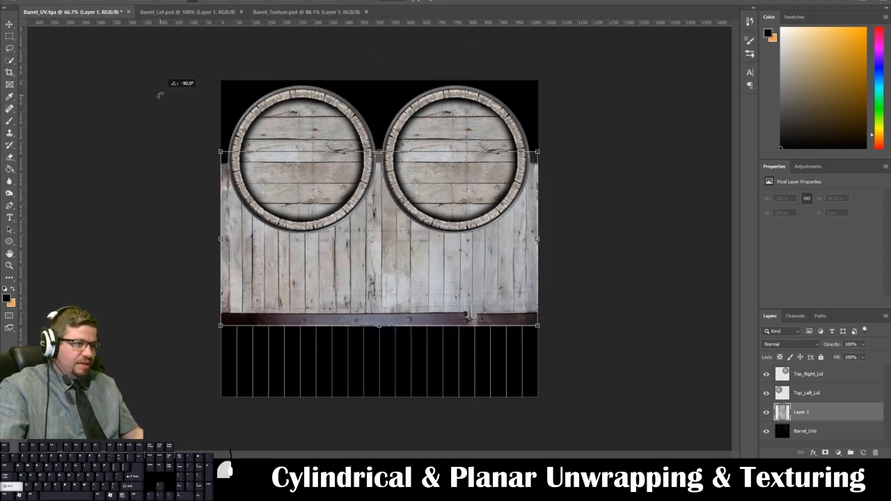
left_click_drag(452, 254, 428, 321)
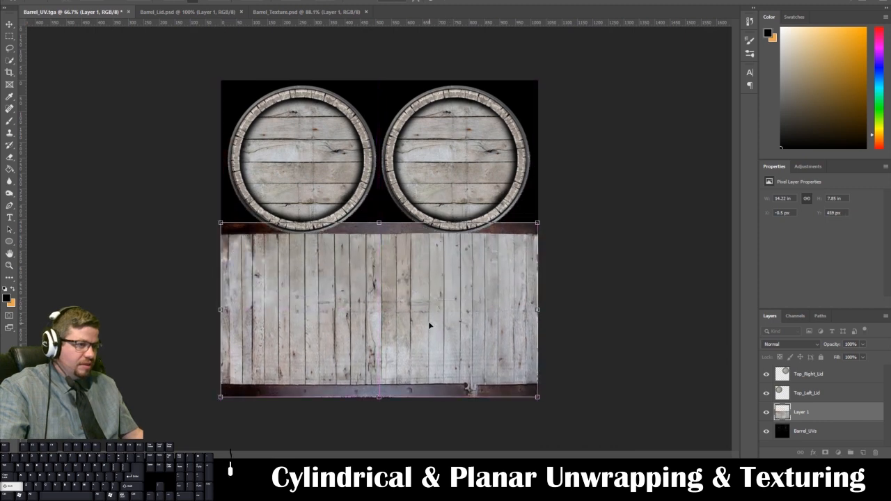
Fit the plank image's top edge to the side UVs at 50% opacity, making it 7.11 in high, and return its opacity to 100%
left_click(862, 344)
left_click(841, 355)
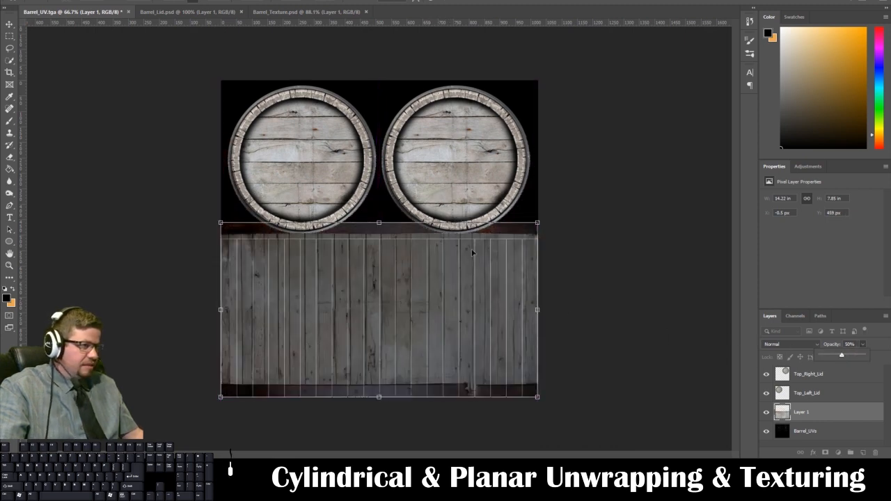
left_click_drag(380, 223, 381, 239)
key("ctrl+plus")
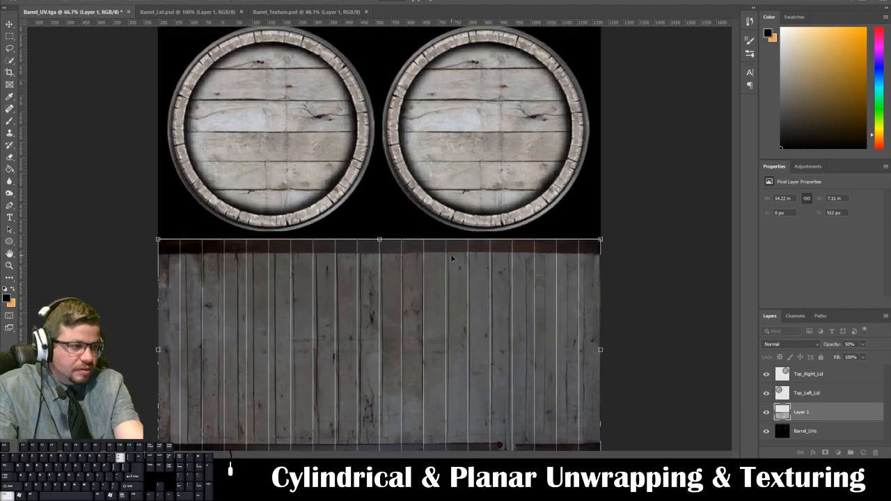
key("ctrl+plus")
key("ctrl+plus")
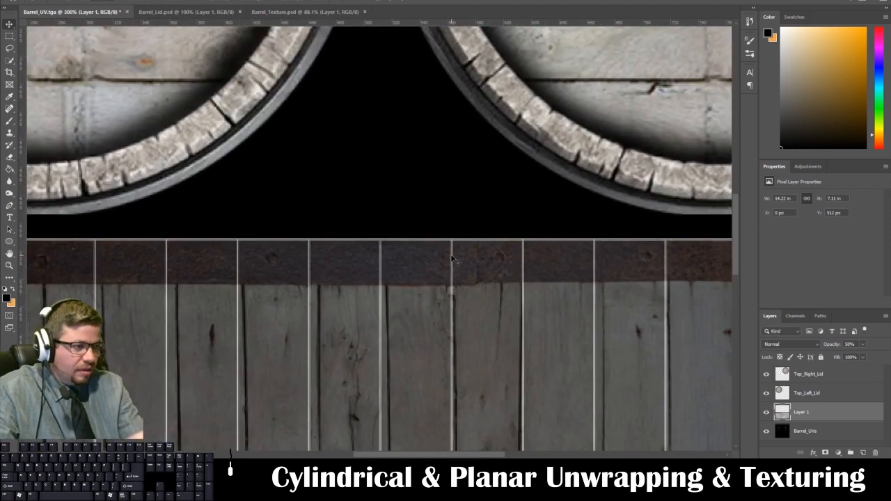
left_click(863, 344)
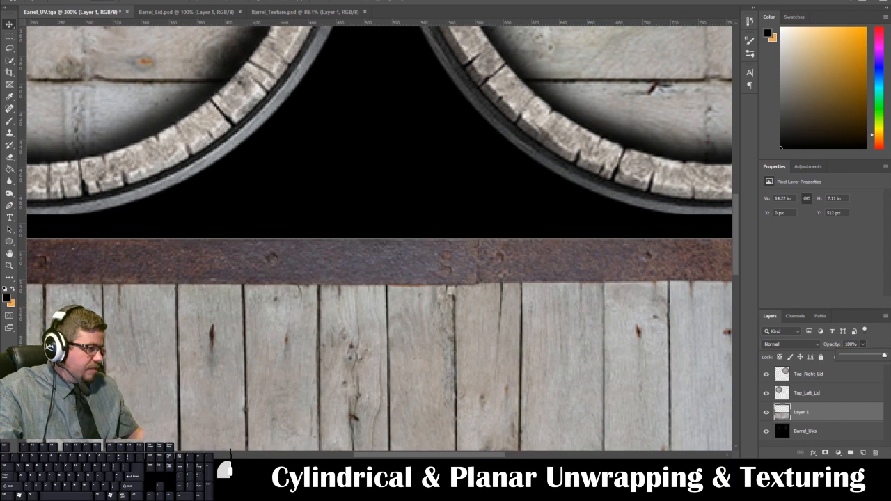
left_click_drag(865, 356, 884, 357)
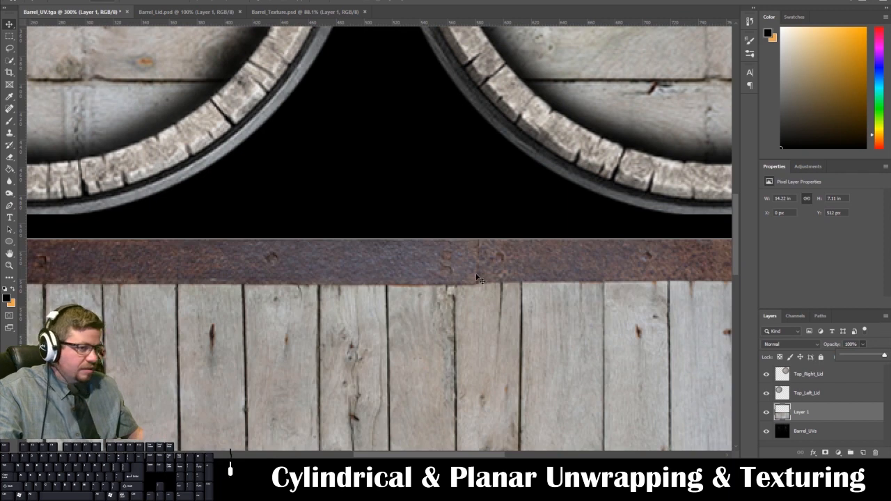
Try to cover the white UV line above the planks by adjusting the top edge and nudging the layer up 2 px and back
key("ctrl+t")
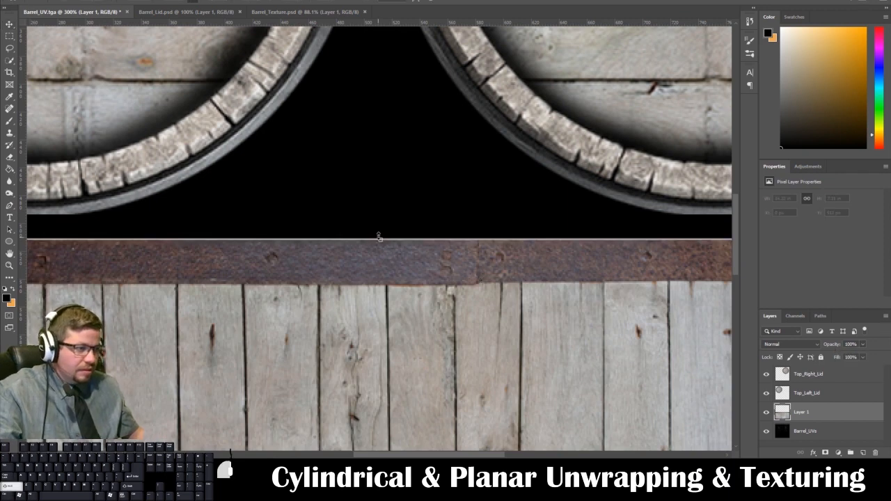
mouse_move(379, 239)
left_mouse_down()
mouse_move(381, 229)
mouse_move(381, 239)
left_mouse_up()
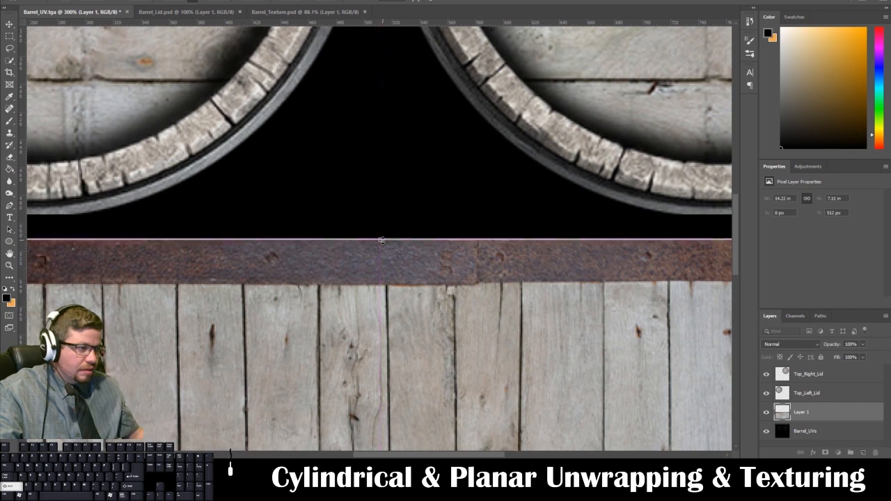
key("Return")
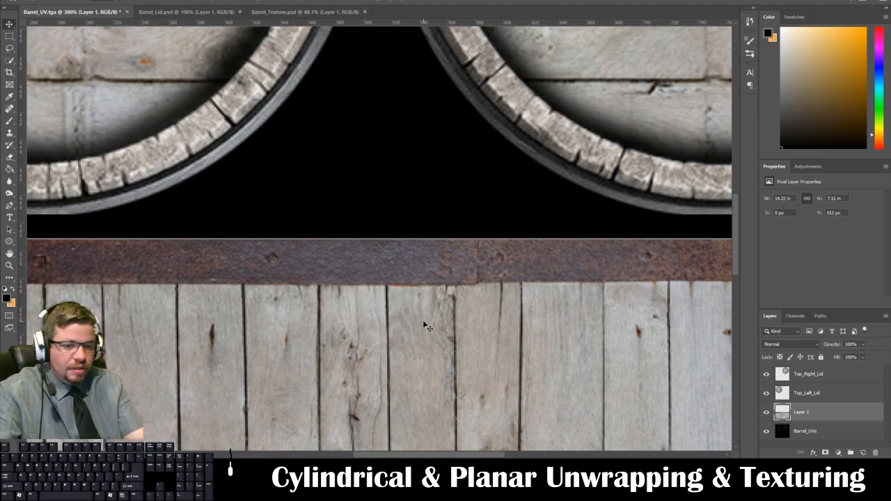
key("ctrl+0")
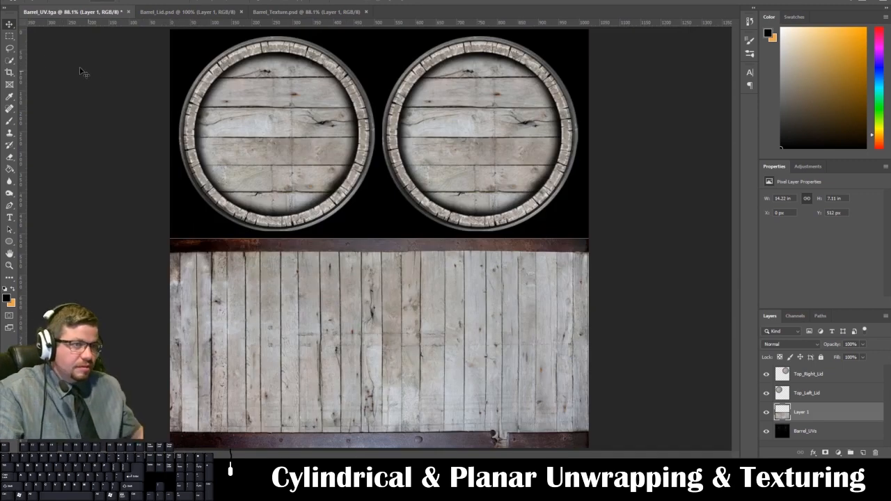
key("Up")
key("Up")
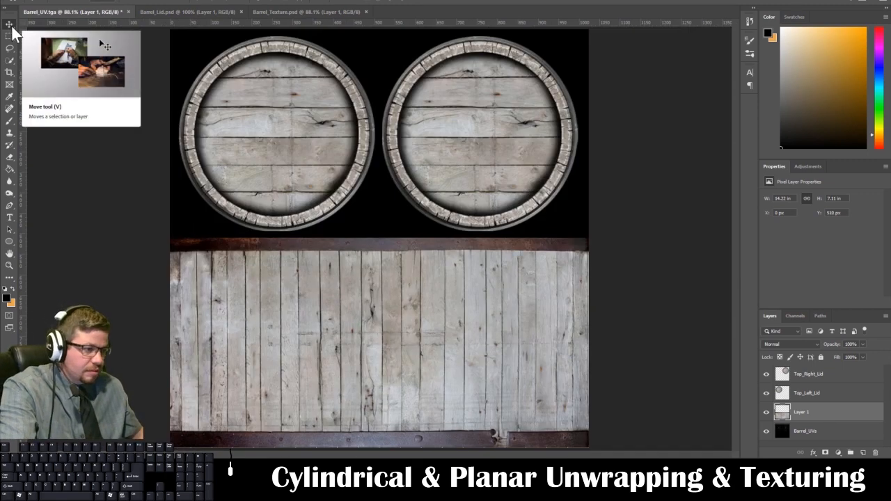
key("Down")
key("Down")
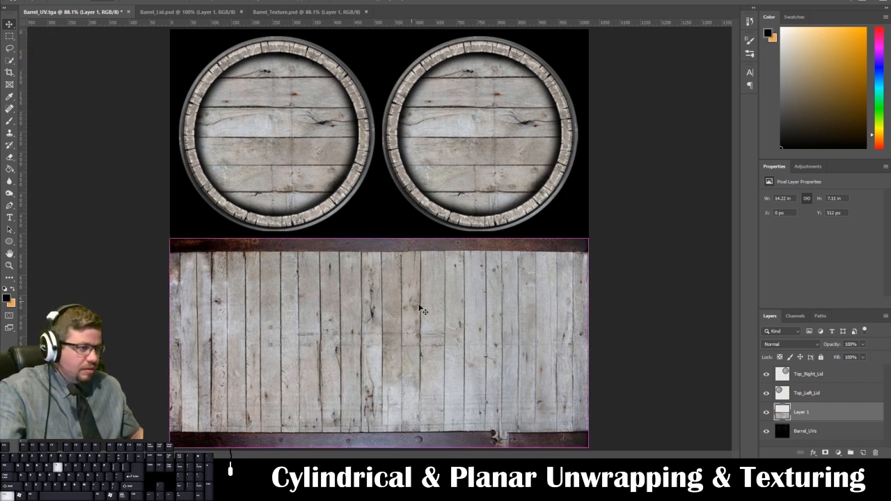
Stretch the plank layer to 7.18 in high and place its top edge on the side UVs at Y 512 px
key("ctrl+t")
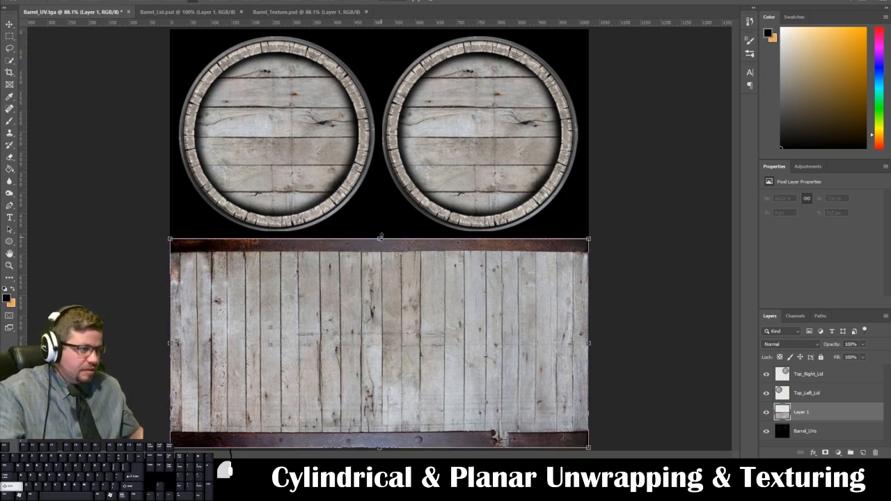
left_click_drag(380, 237, 381, 235)
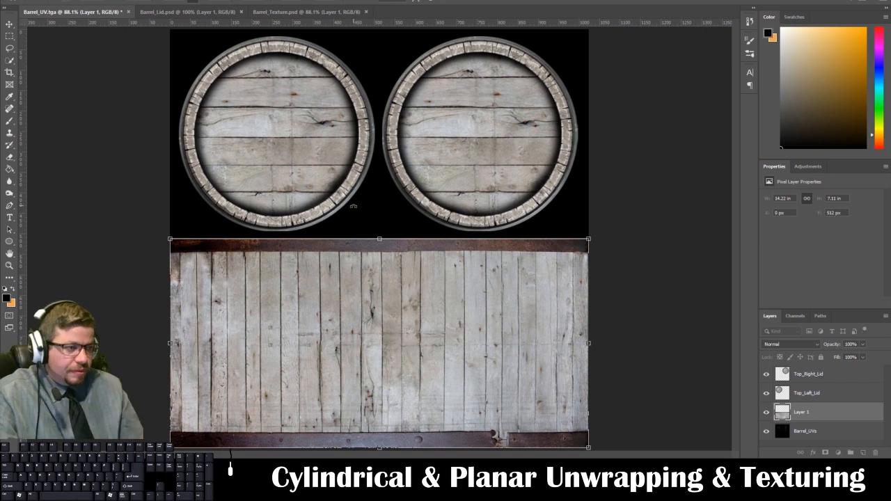
left_click_drag(429, 303, 430, 286)
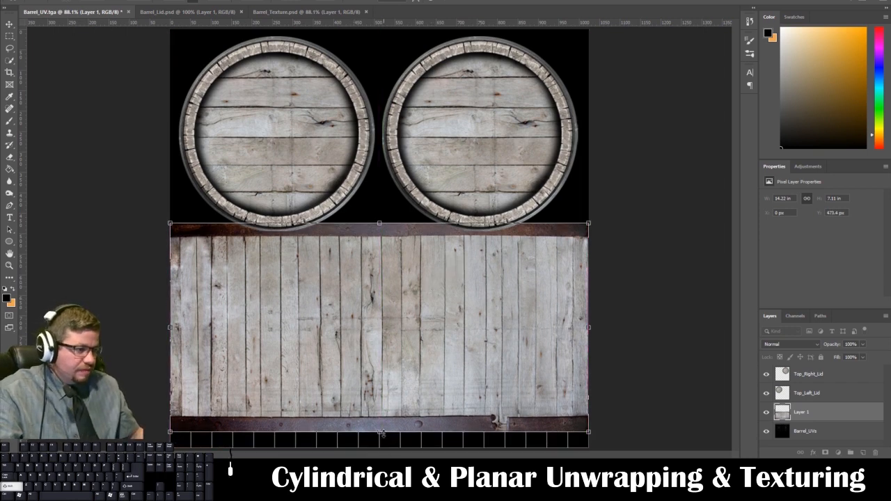
left_click_drag(383, 433, 381, 434, "shift")
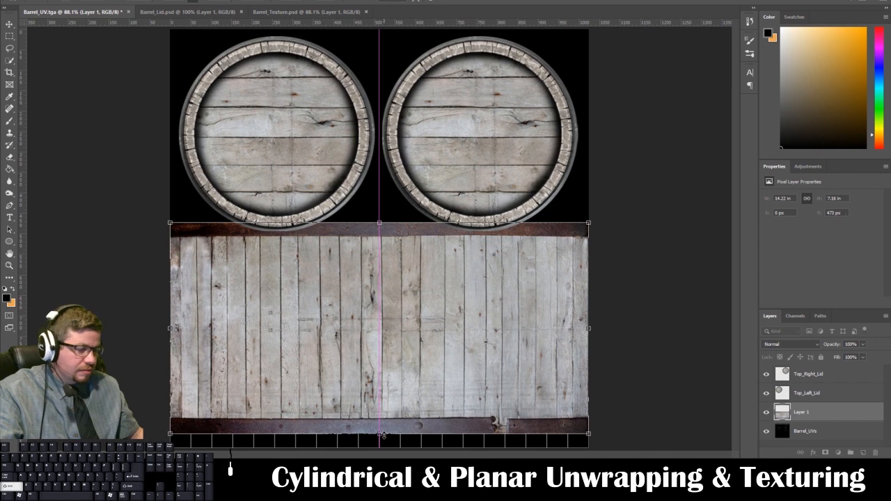
key("Return")
left_click_drag(393, 379, 395, 383)
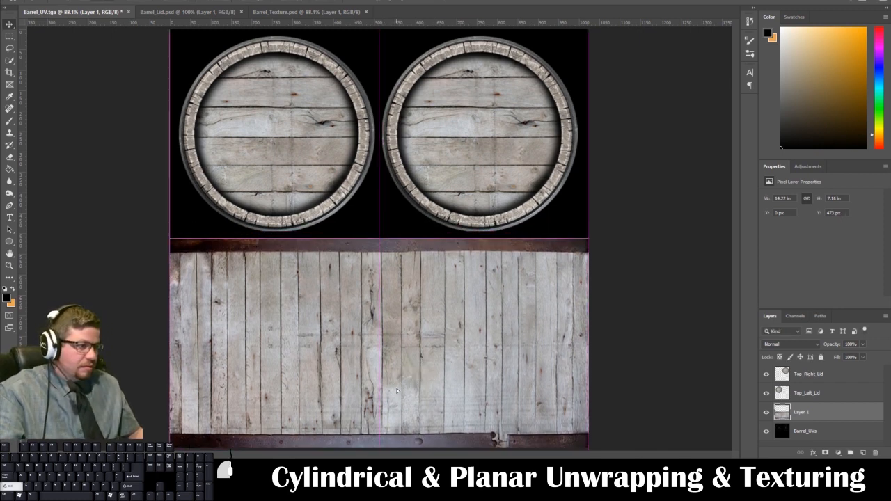
Check the plank layer against the UV wireframe at 40% opacity, and restore its opacity to 100%
left_click(862, 344)
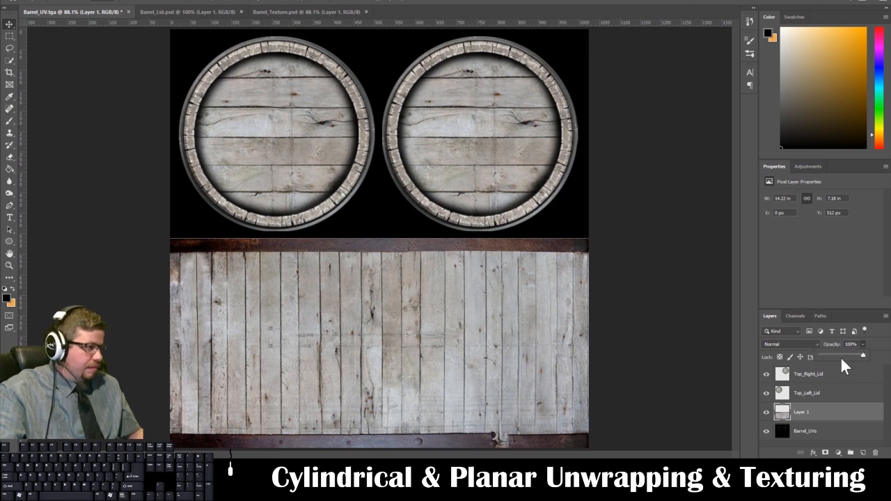
left_click(838, 355)
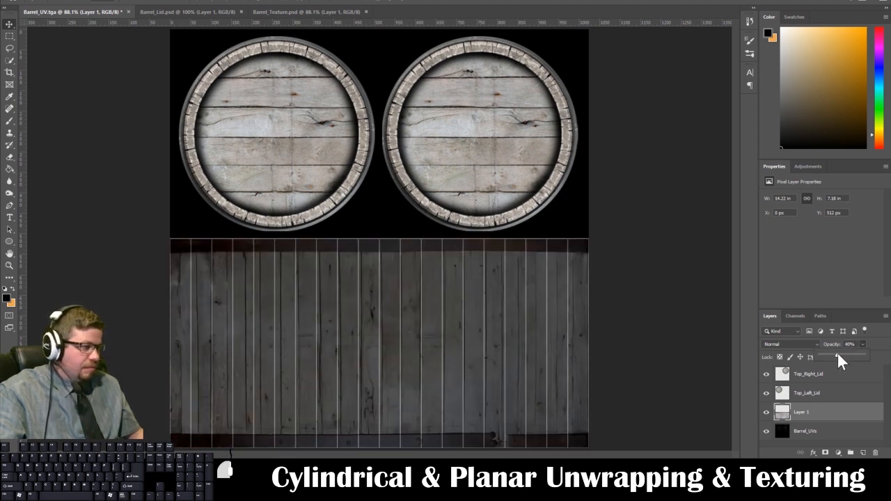
left_click_drag(837, 355, 862, 354)
Move the plank layer up clear of the canvas bottom and stretch its lower edge to make it 7.28 in high
left_click_drag(567, 300, 567, 293)
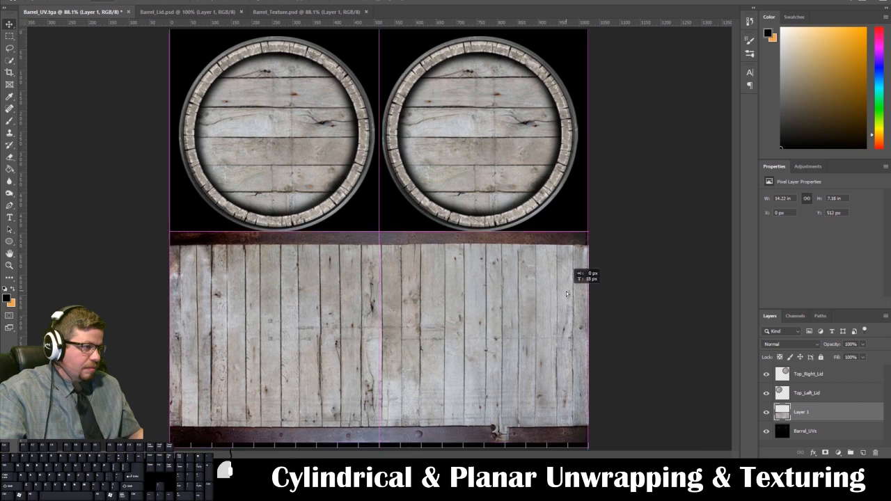
key("ctrl+t")
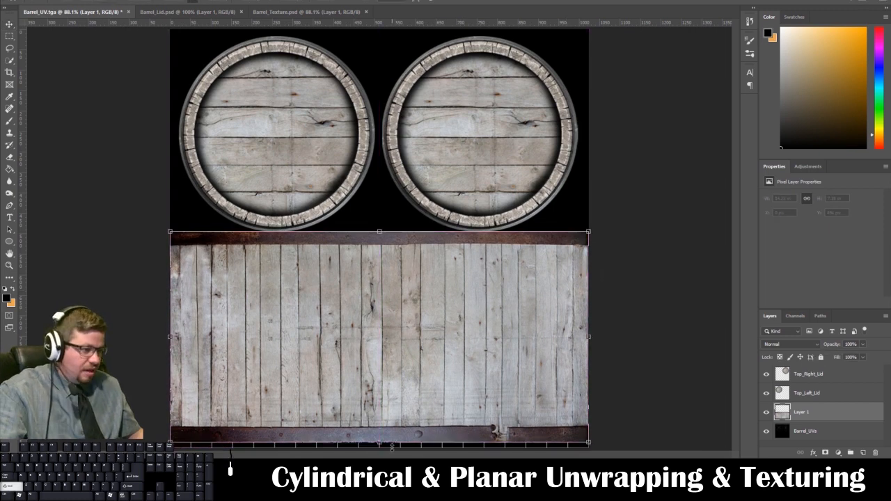
left_click_drag(379, 442, 380, 441)
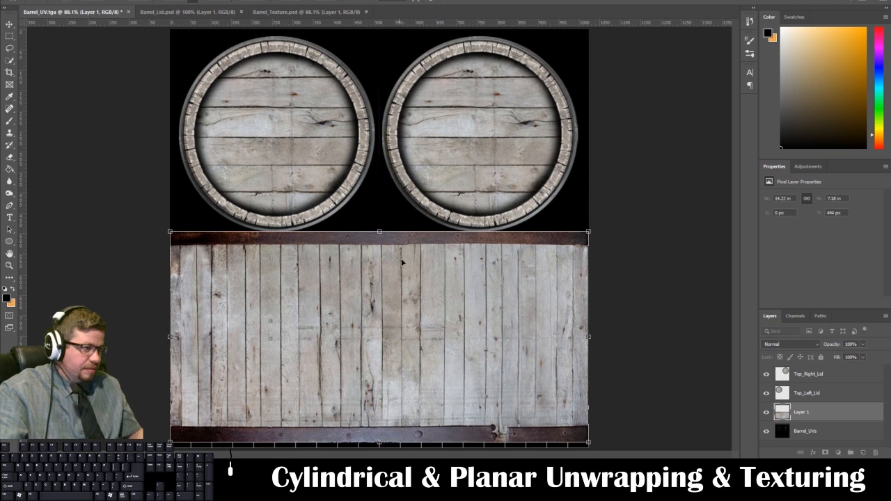
left_click_drag(402, 262, 406, 181)
left_click_drag(411, 254, 411, 248)
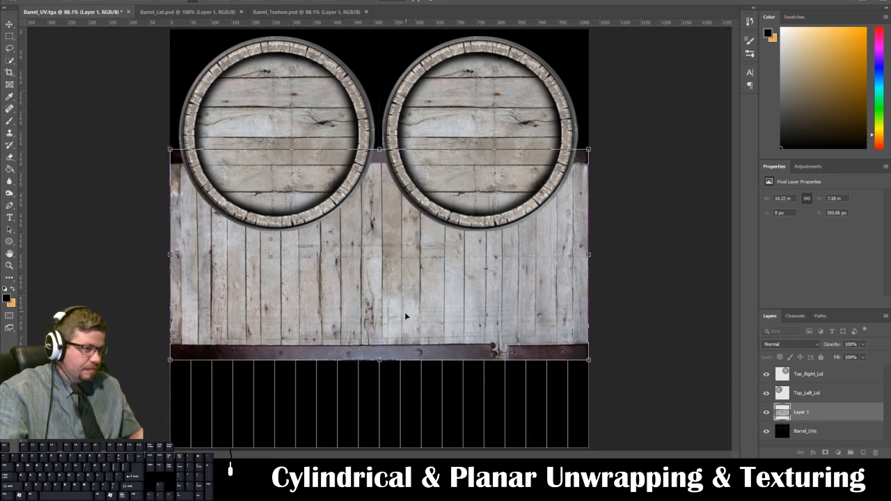
left_click_drag(380, 361, 379, 363)
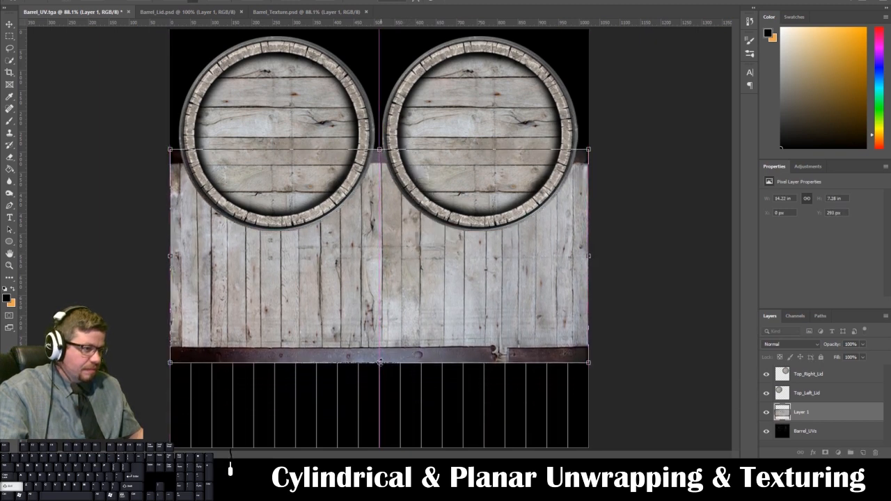
key("Return")
Move the plank layer back down over the side UVs, placing its top edge at Y 510 px
left_click_drag(411, 314, 414, 391)
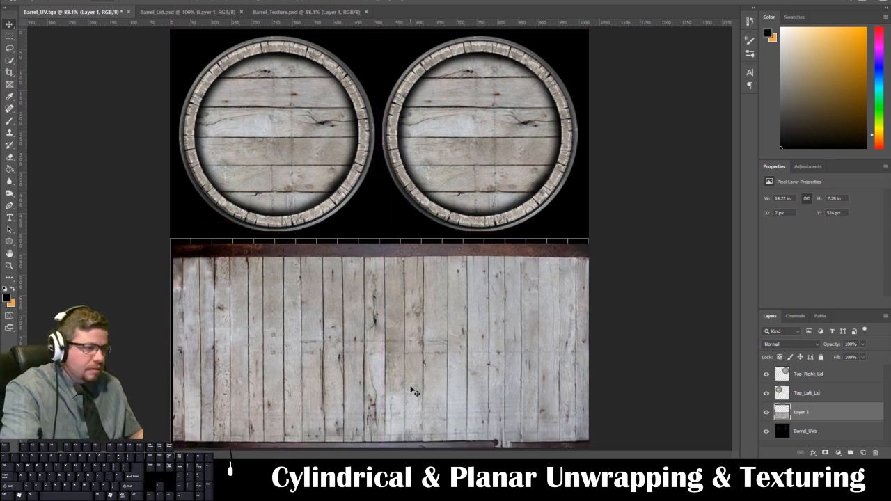
key("Up")
key("Up")
key("Up")
key("Up")
key("Up")
key("Up")
key("Up")
key("Up")
key("Up")
key("Up")
key("Up")
key("Up")
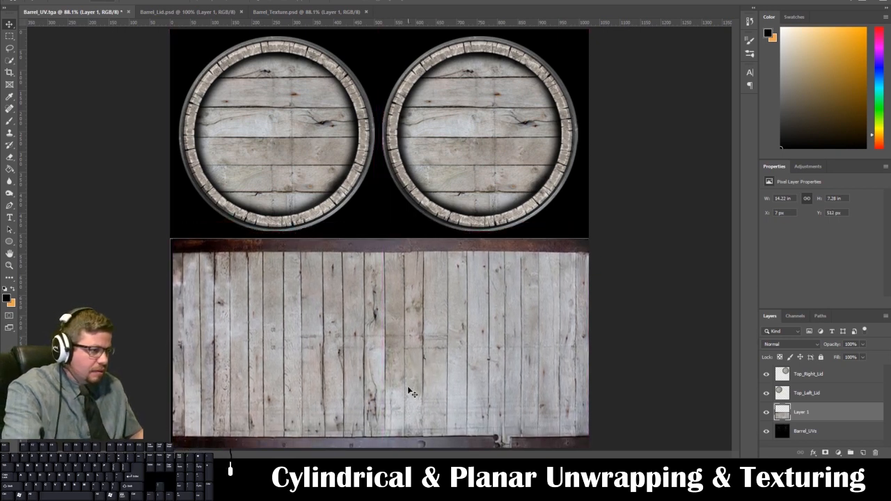
key("Up")
key("Up")
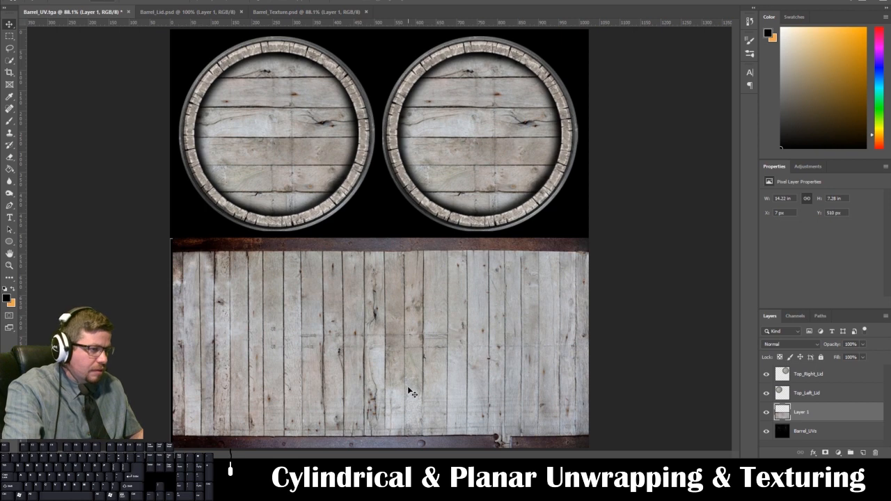
Shift the plank layer left to X -1 px and widen it to 14.24 in to cover the side UVs' full width
key("Left")
key("Left")
key("Left")
key("Left")
key("Left")
key("Left")
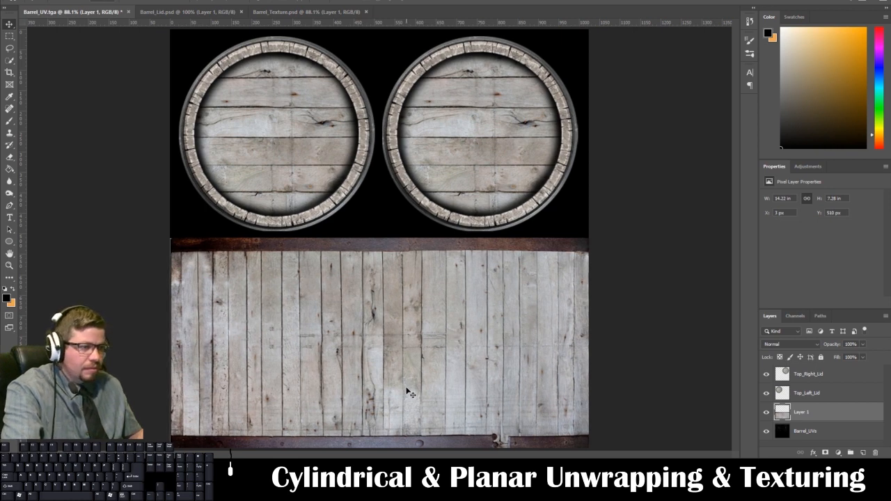
key("Left")
key("Left")
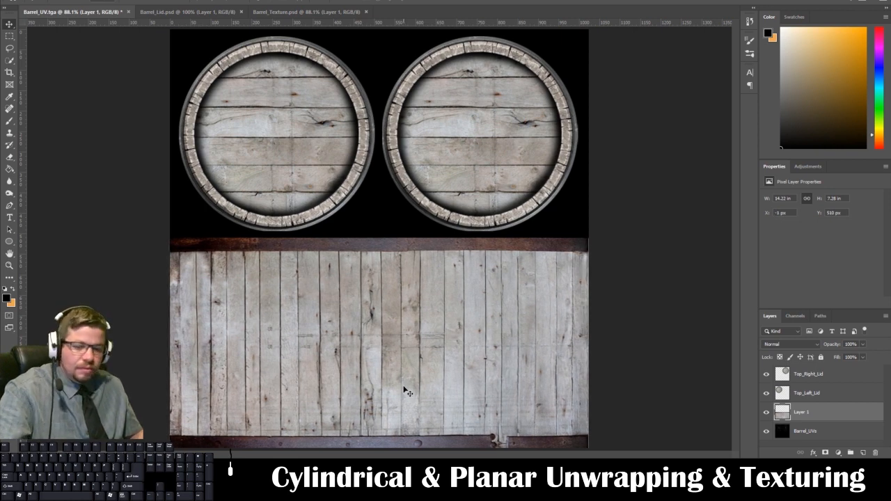
key("ctrl+t")
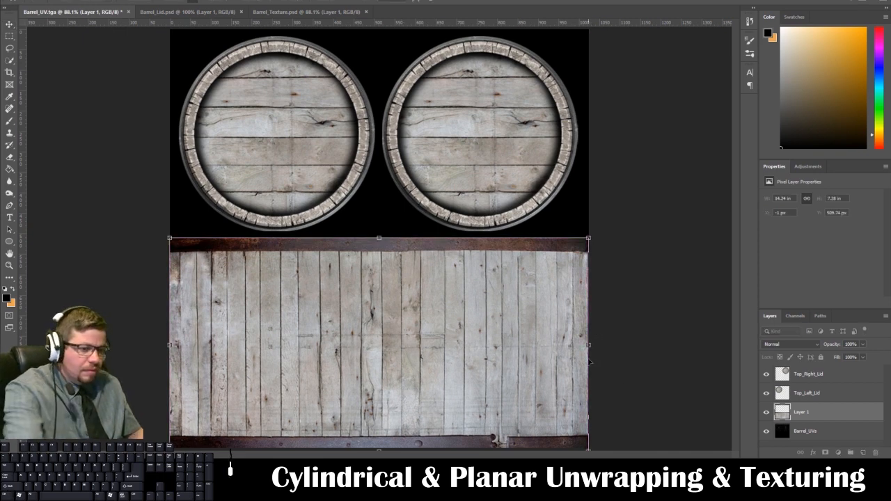
key("Return")
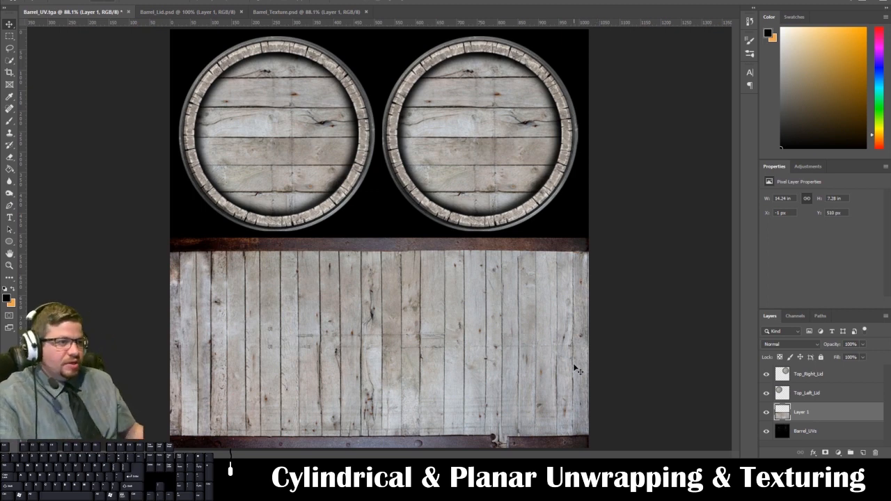
Check both lid layers and the plank layer against the UV wireframe at 45% opacity, and restore them to 100%
left_click(813, 376, "shift")
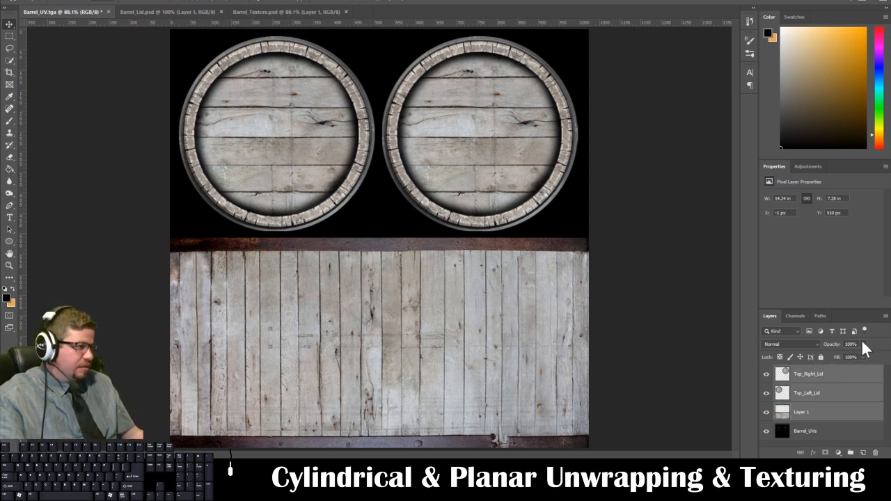
left_click_drag(862, 341, 839, 357)
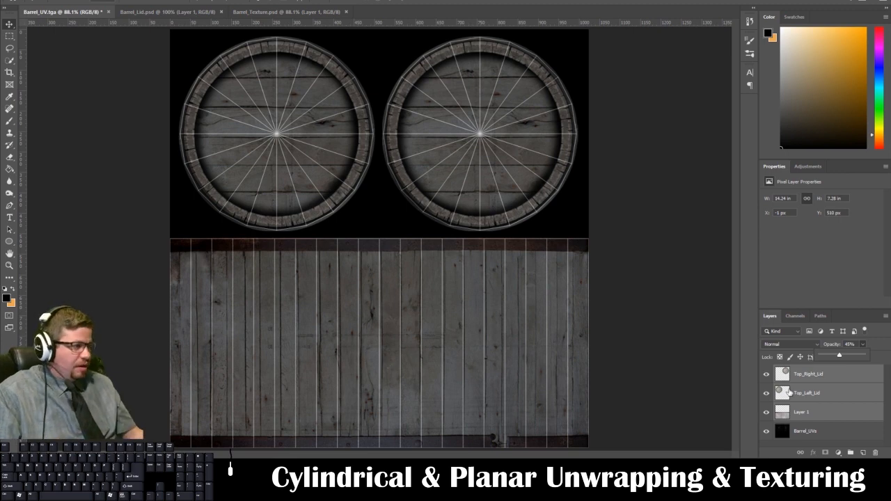
left_click_drag(839, 355, 874, 361)
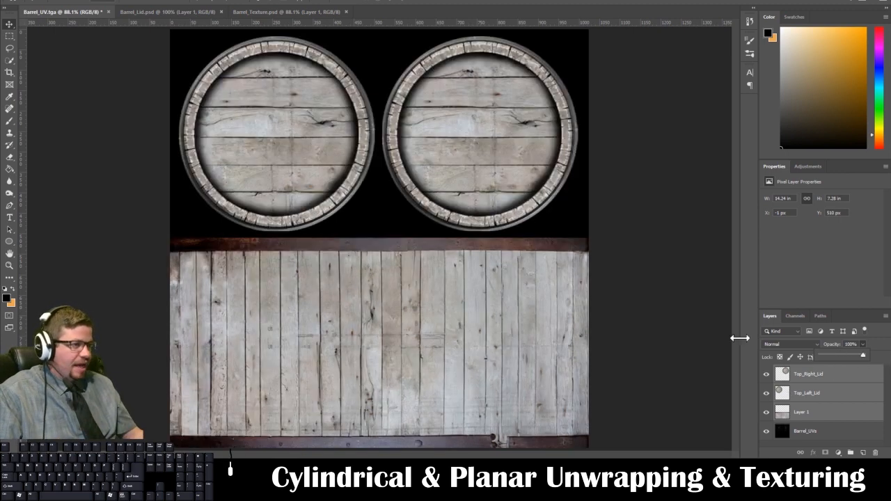
left_click(9, 24)
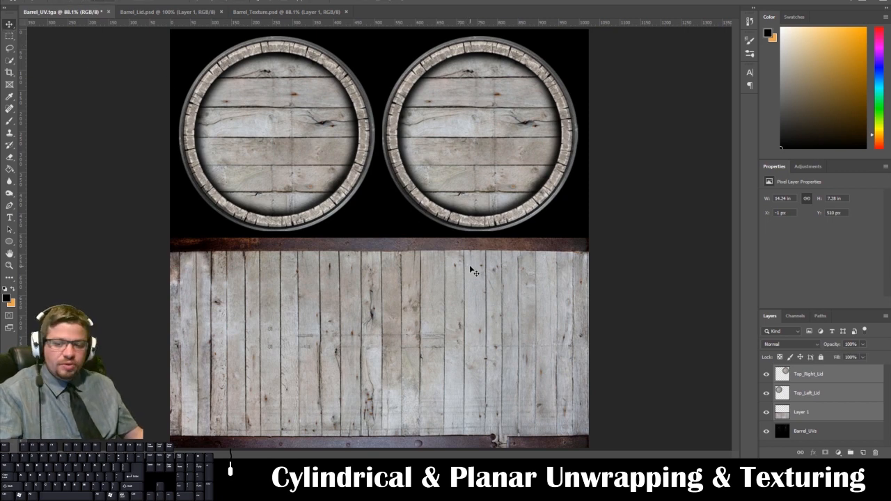
key("ctrl")
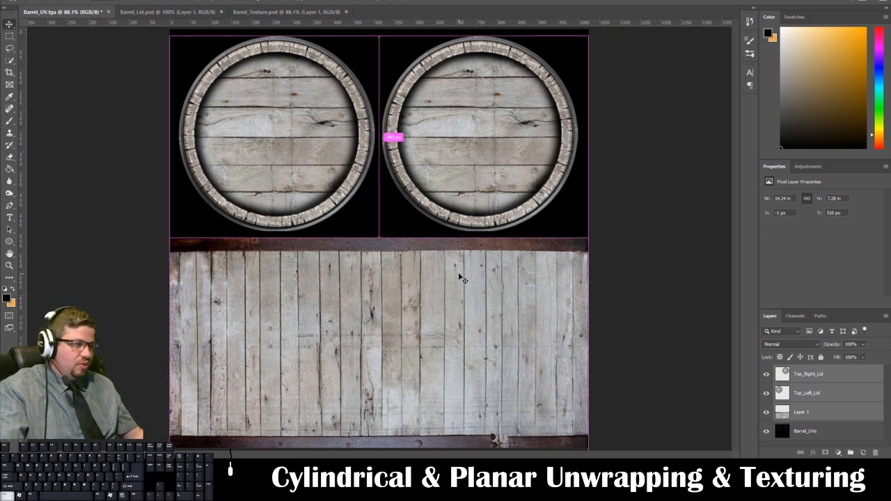
Select the Barrel_UVs layer and save the layered document as Barrel_Diffuse.psd in the 06_Week_05 folder
left_click(811, 431)
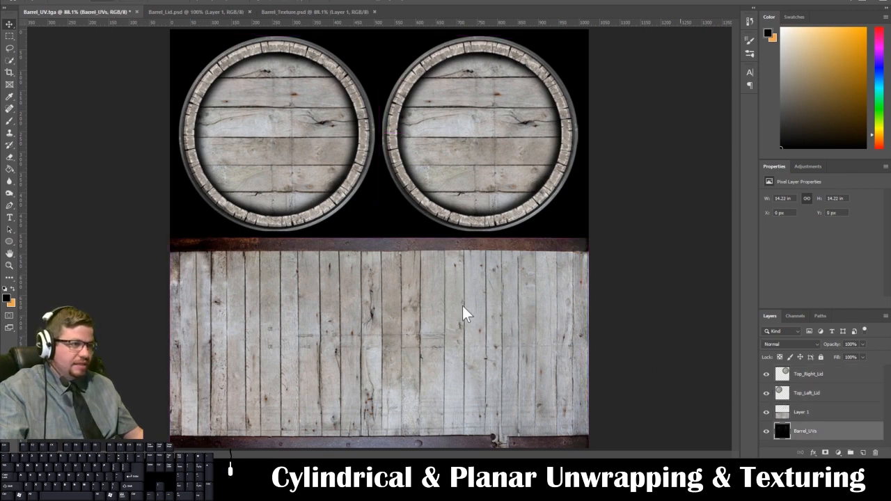
key("ctrl+shift+s")
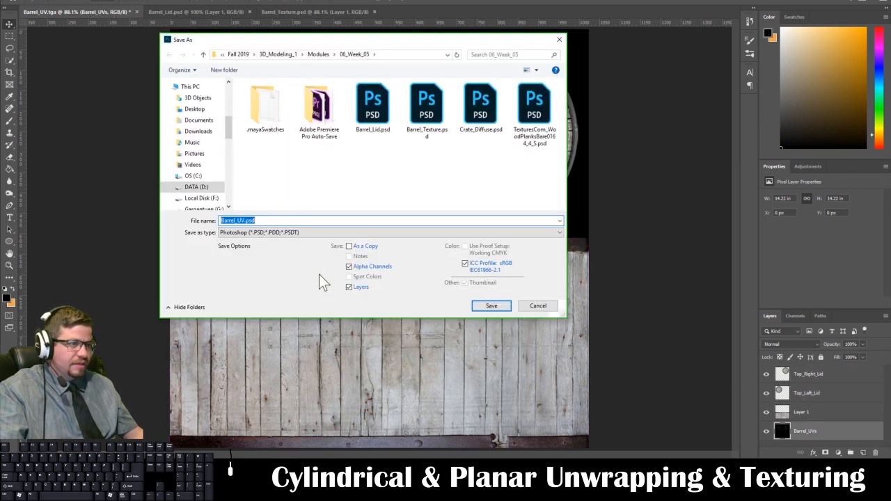
left_click(272, 233)
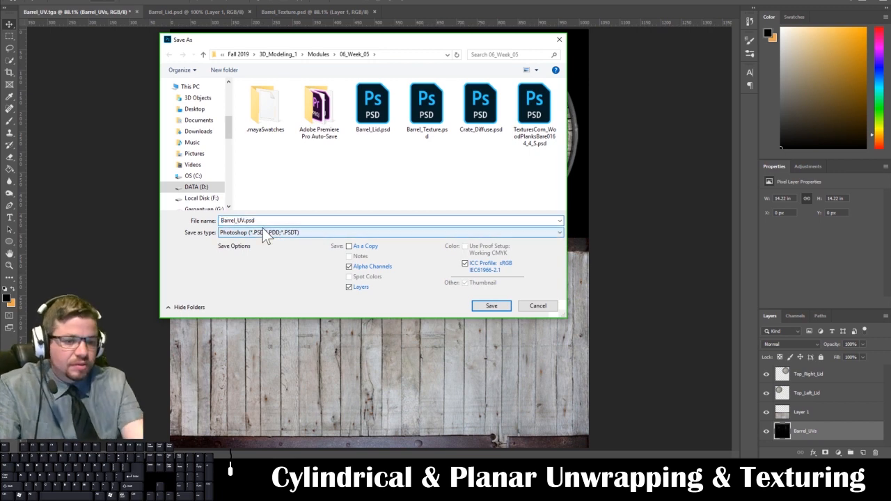
key("BackSpace")
key("BackSpace")
type("D")
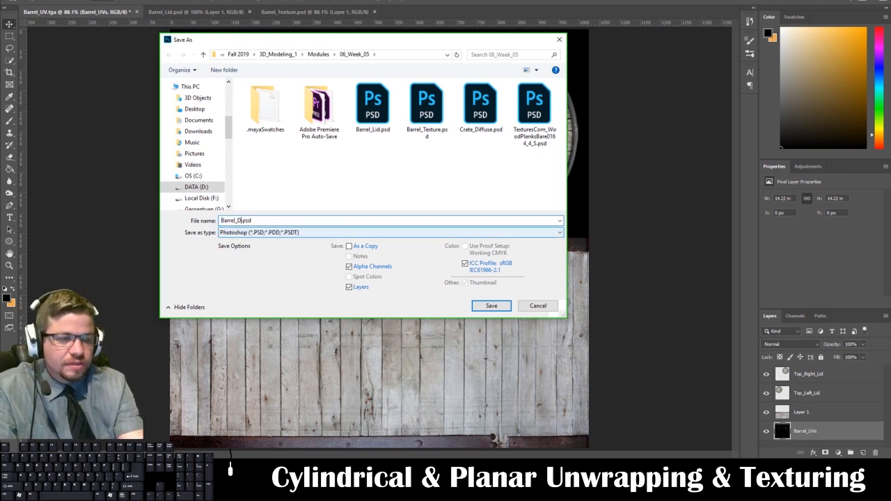
type("iffuse")
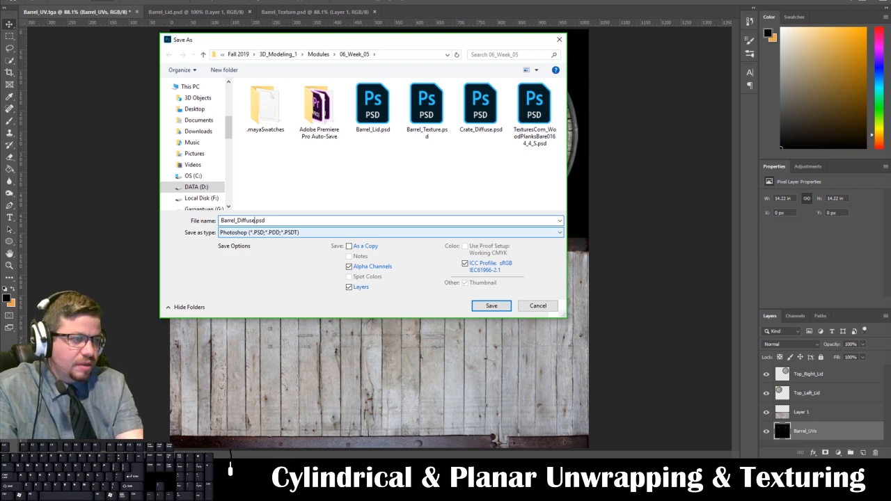
key("Return")
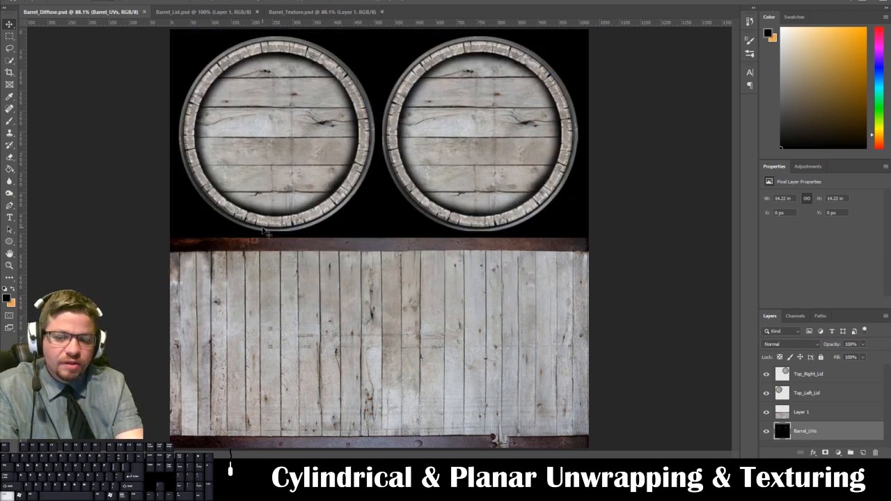
Save a Targa copy of the texture as Barrel_Diffuse.tga without alpha channels
key("ctrl+shift+s")
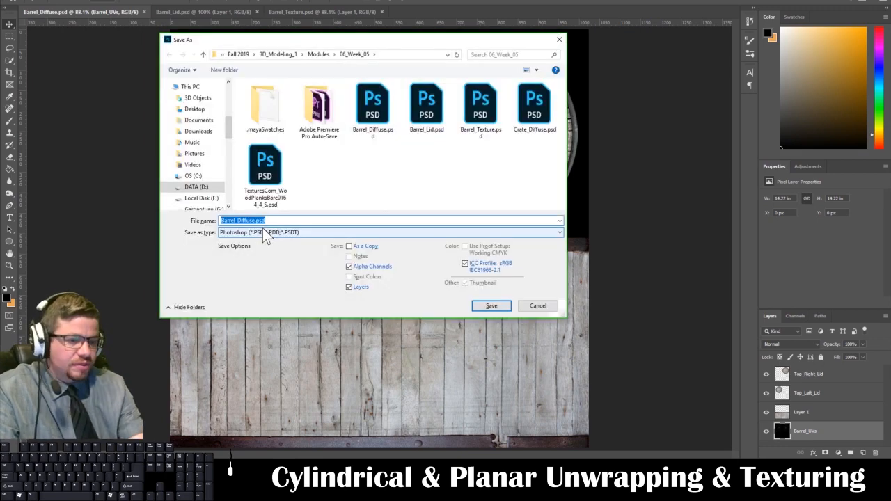
left_click(283, 230)
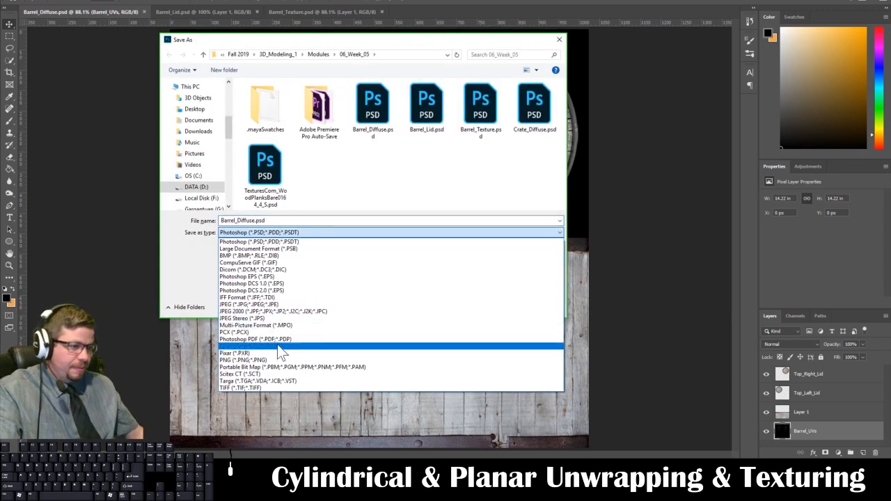
left_click(271, 378)
left_click(349, 267)
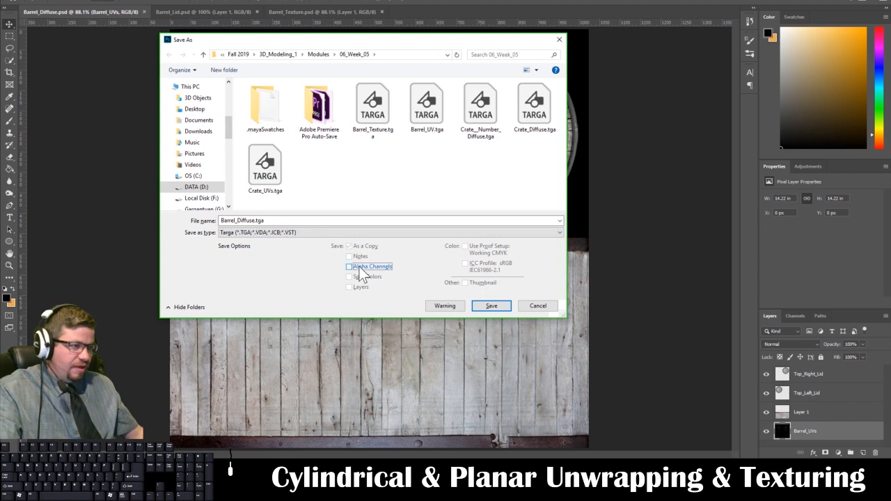
left_click(491, 307)
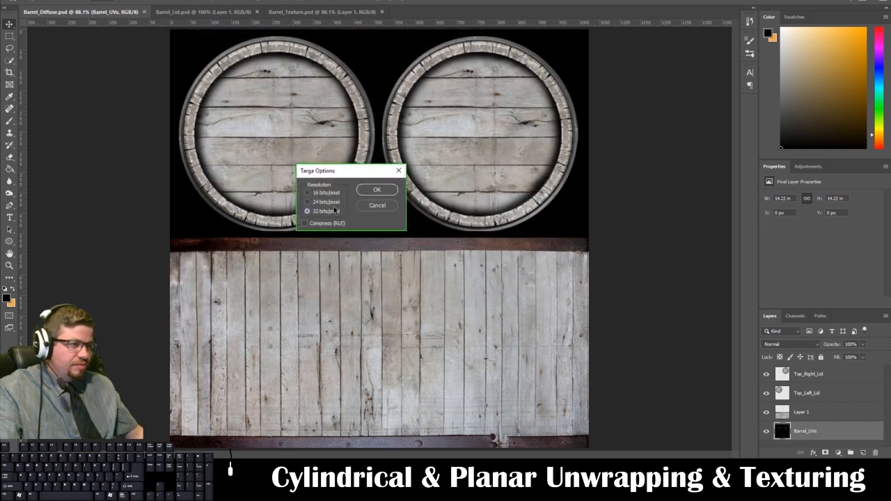
left_click(377, 190)
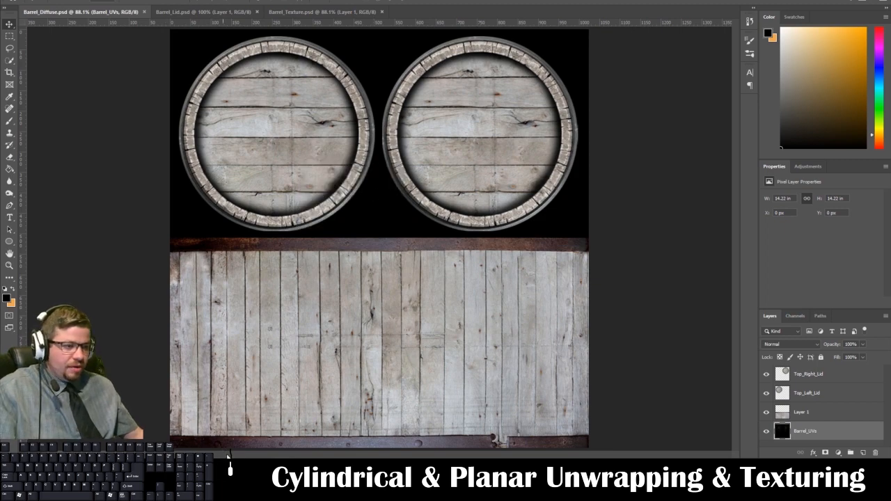
Switch to Maya, assign a new Blinn material to the cylinder, and show the blinn1 material's attributes
key("alt+Tab")
right_click_drag(209, 229, 222, 437)
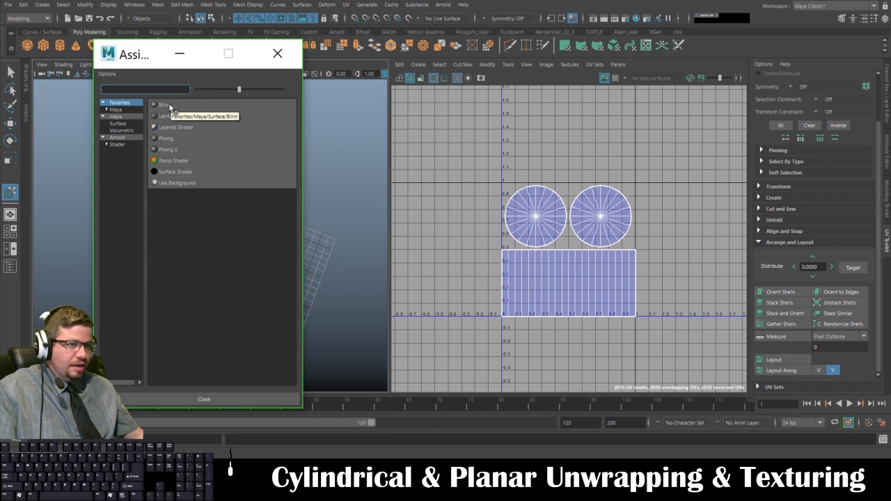
left_click(169, 103)
key("ctrl+a")
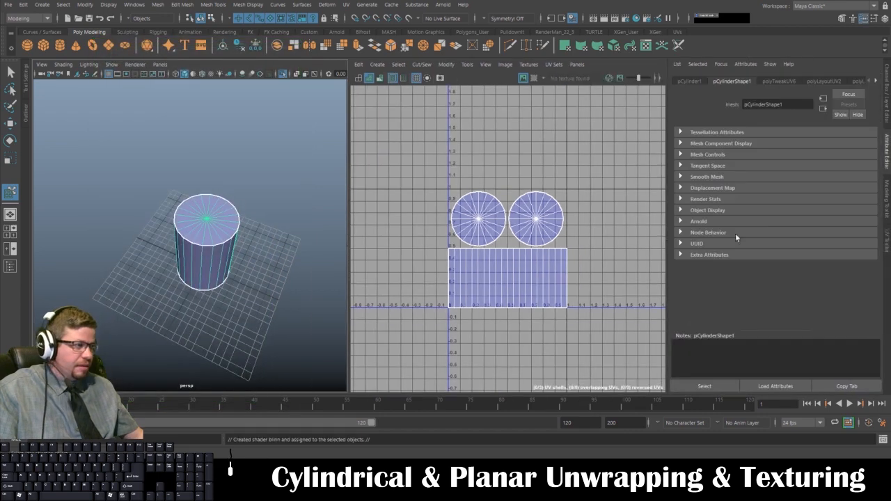
left_click(879, 82)
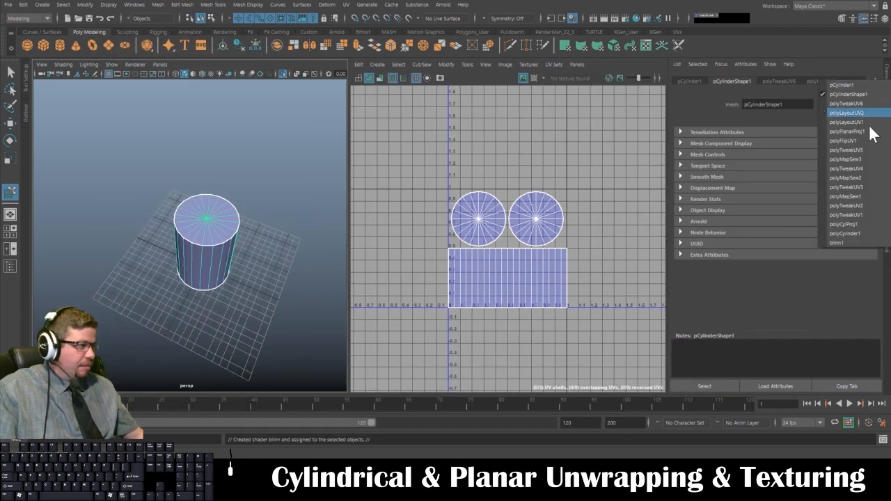
left_click(857, 243)
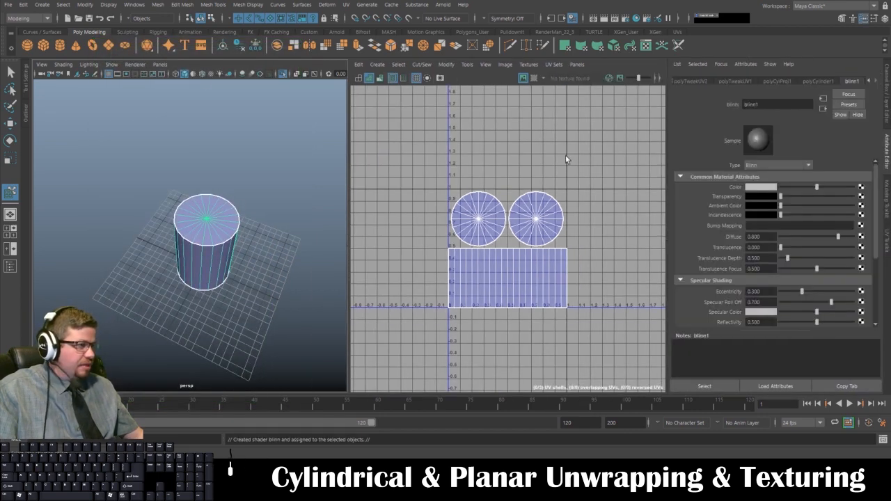
Delete the cylinder's construction history to clear the leftover UV editing nodes
left_click(870, 82)
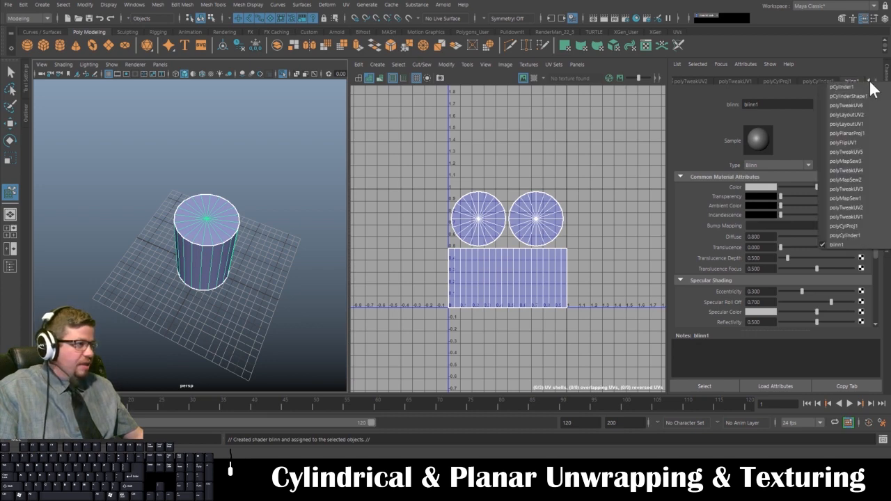
left_click(24, 4)
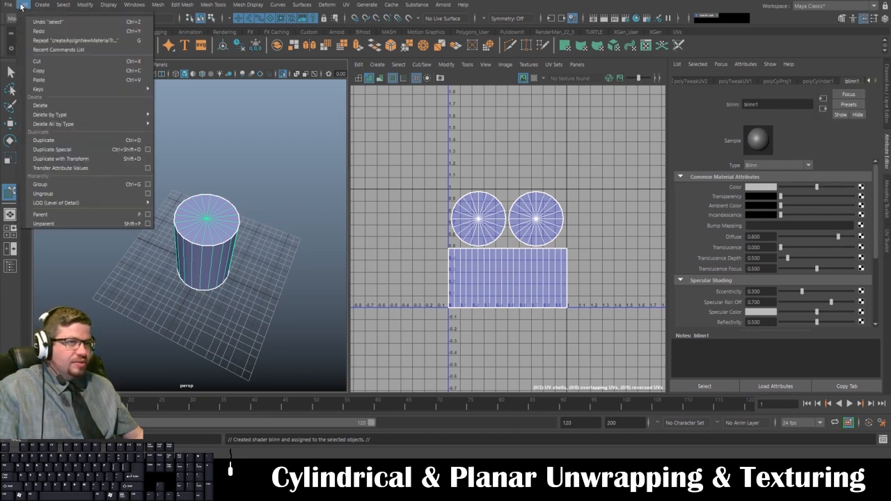
mouse_move(87, 120)
left_click(213, 130)
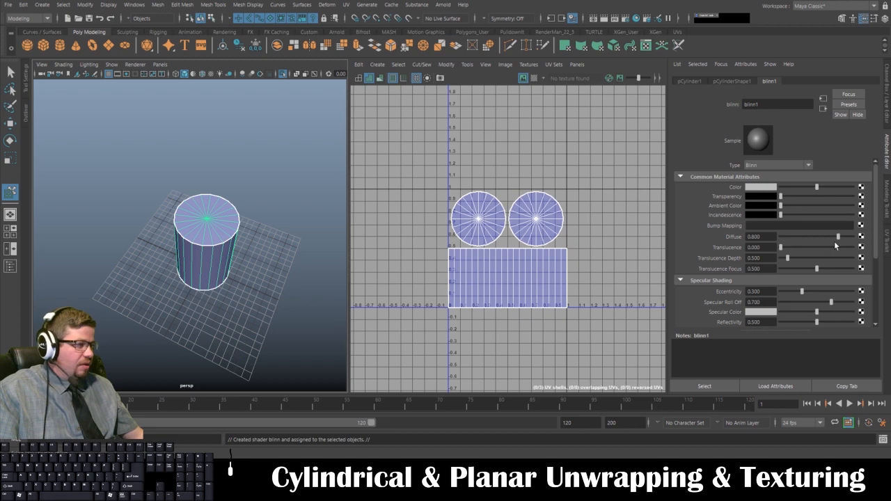
Reselect the cylinder and connect a File texture node to the blinn1 material's Color attribute
left_click(242, 256)
right_click_drag(218, 223, 263, 209)
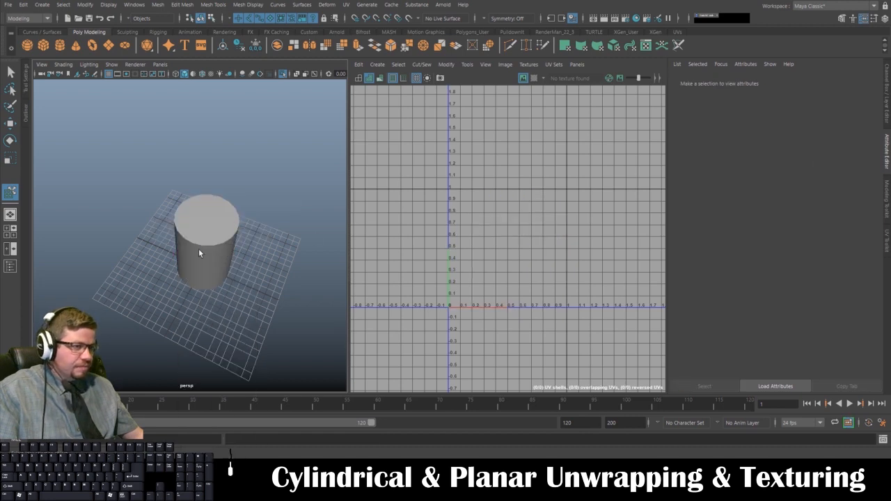
left_click(199, 249)
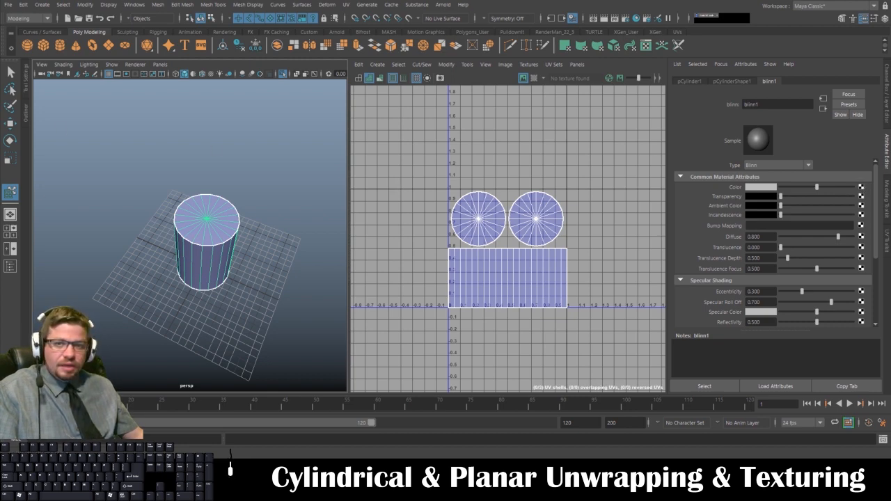
left_click(862, 187)
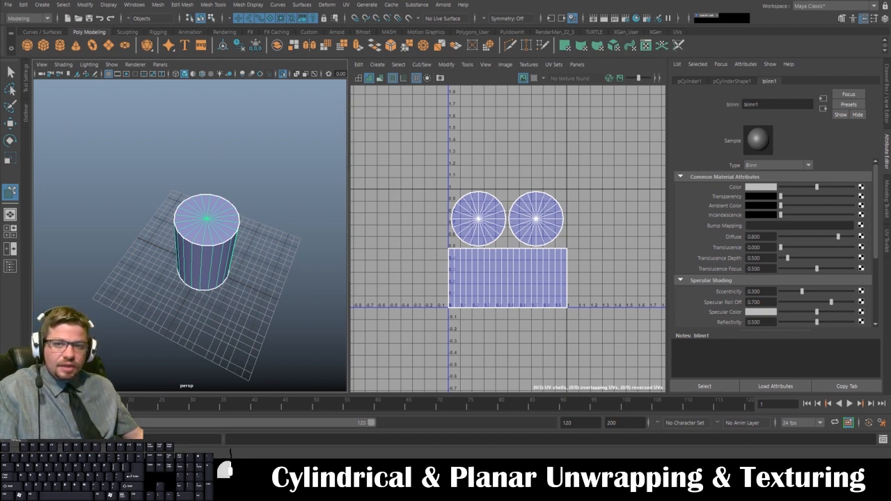
left_click_drag(233, 81, 295, 66)
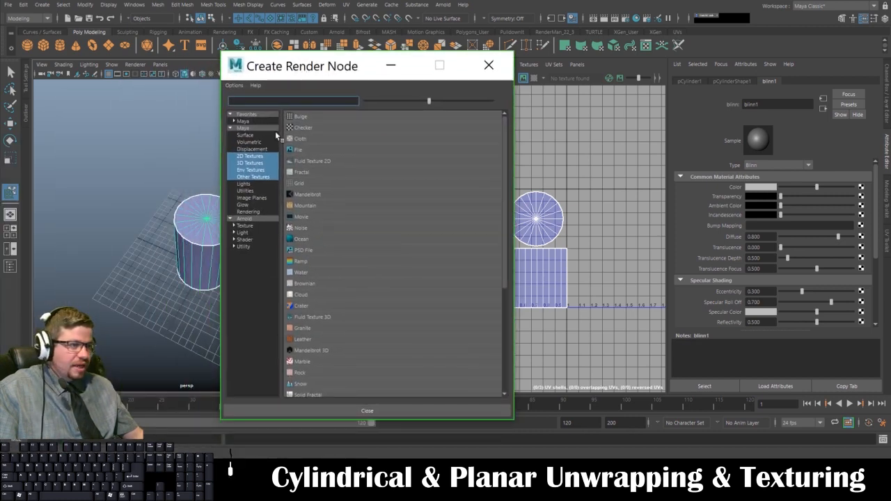
left_click(291, 151)
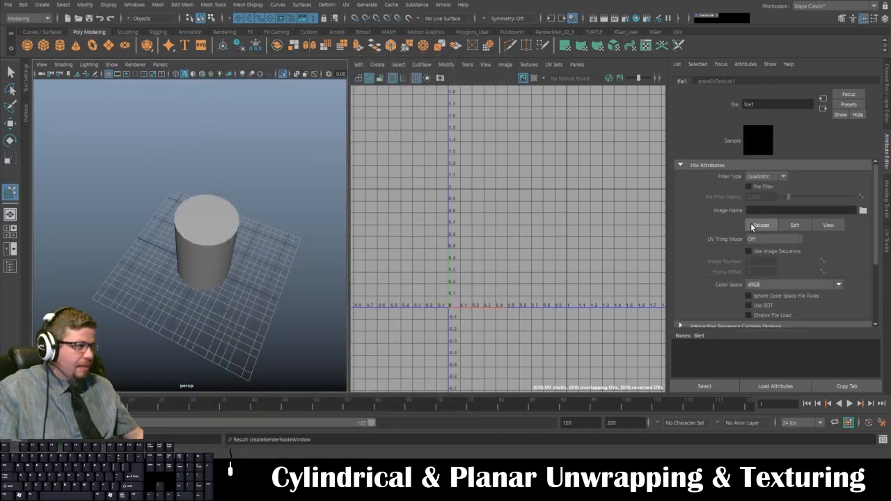
Load Barrel_Diffuse.tga from the 06_Week_05 folder as the file texture's image
left_click(863, 211)
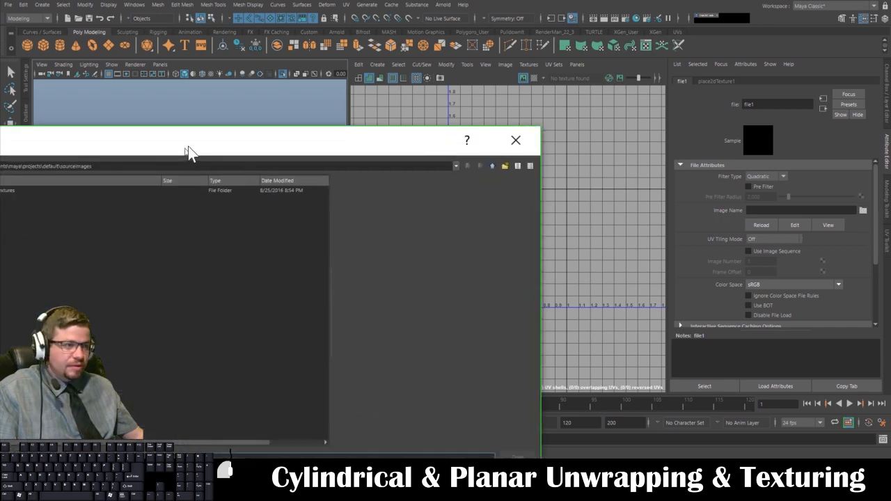
left_click_drag(188, 146, 241, 82)
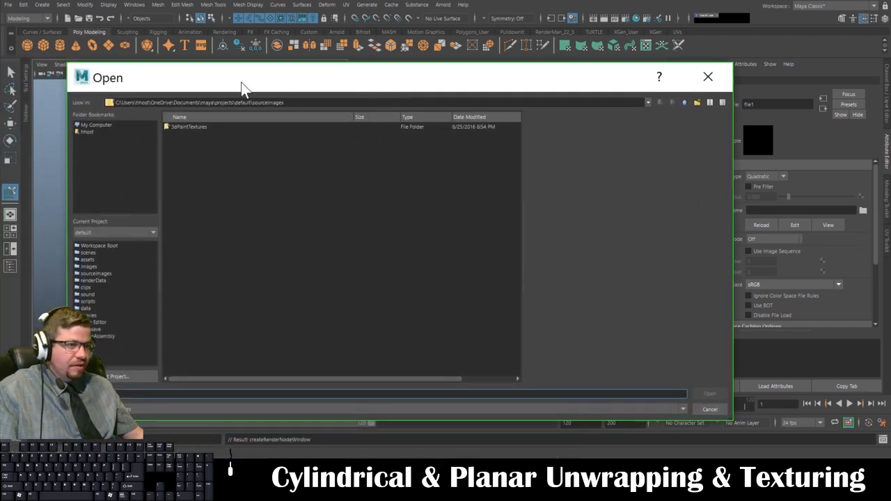
left_click_drag(156, 83, 0, 87)
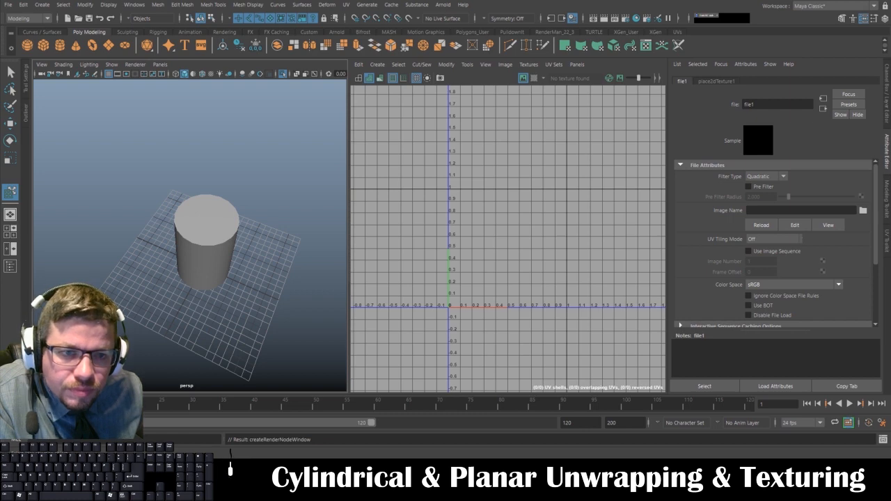
left_click_drag(0, 205, 577, 46)
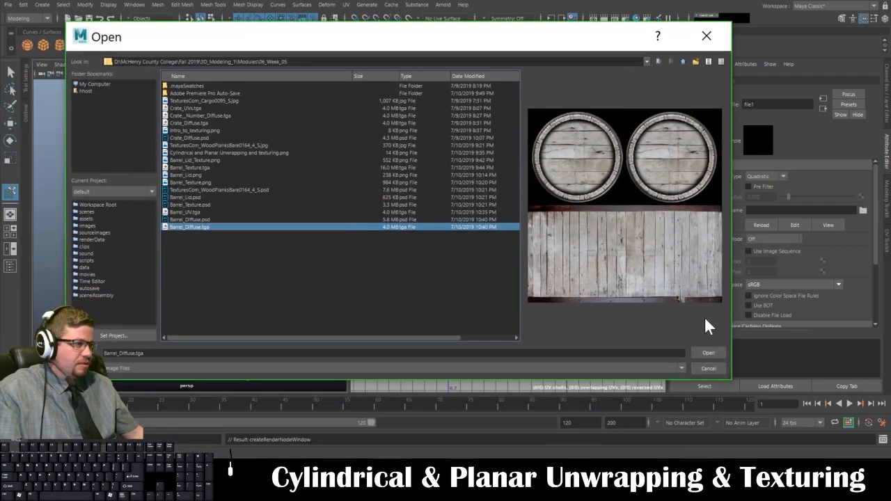
left_click(708, 353)
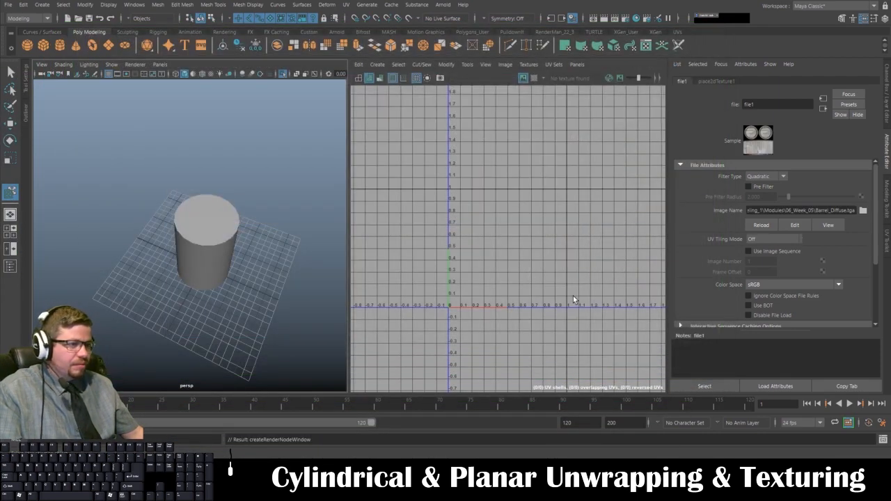
Check the cylinder's UVs over the loaded texture, turn on textured shading in the perspective view, and deselect the cylinder
left_click(241, 224)
left_click(231, 231)
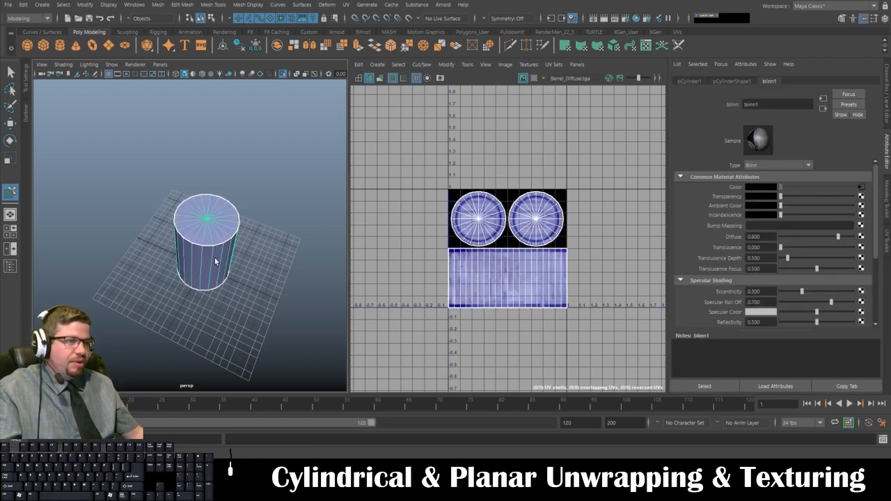
left_click_drag(218, 262, 218, 202, "alt")
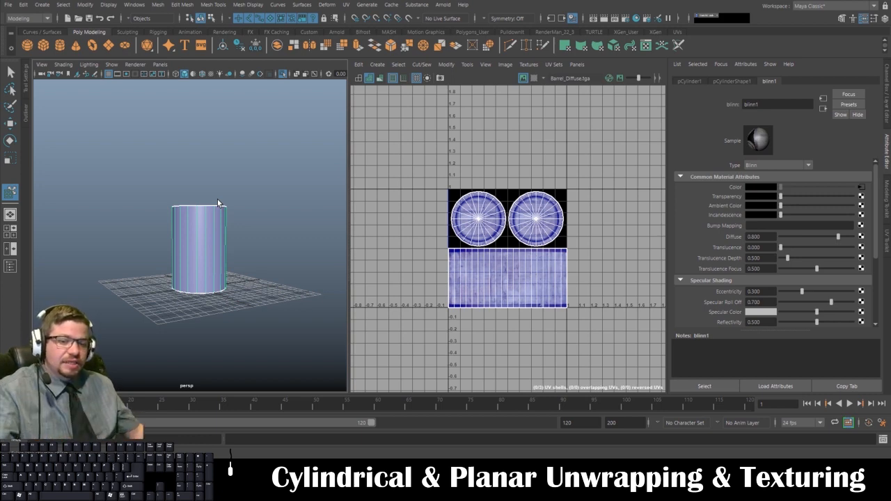
key("6")
left_click(294, 200)
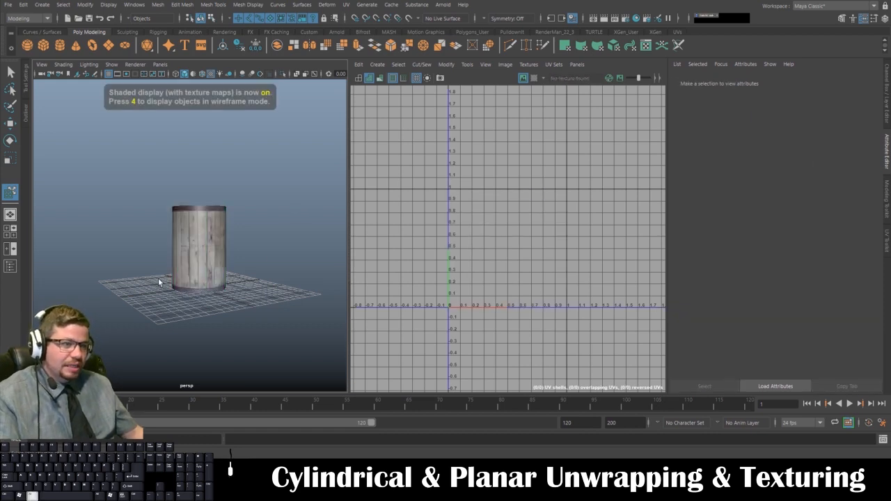
Examine the textured barrel from all sides, checking the planks, the metal bands and the wrap around the body
left_click_drag(158, 278, 277, 275, "alt")
right_click_drag(151, 225, 189, 252, "alt")
left_click_drag(189, 264, 203, 231, "alt")
right_click_drag(202, 230, 237, 244, "alt")
left_click_drag(226, 245, 24, 242, "alt")
mouse_move(187, 229)
left_mouse_down("alt")
mouse_move(114, 217)
mouse_move(184, 238)
left_mouse_up("alt")
left_click(193, 242)
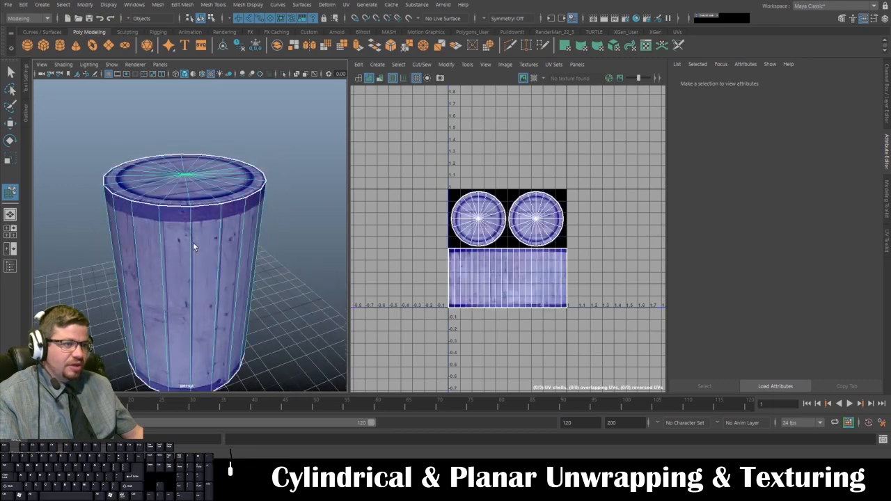
left_click_drag(233, 179, 239, 153, "alt")
left_click(255, 120)
scroll(207, 211, "down", 3)
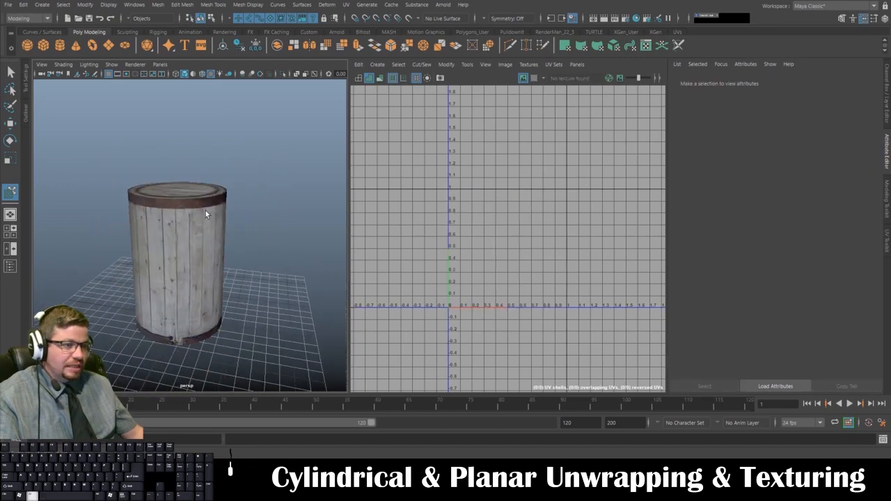
left_click_drag(207, 212, 166, 261, "alt")
middle_click_drag(179, 261, 159, 261, "alt")
right_click_drag(159, 261, 137, 241, "alt")
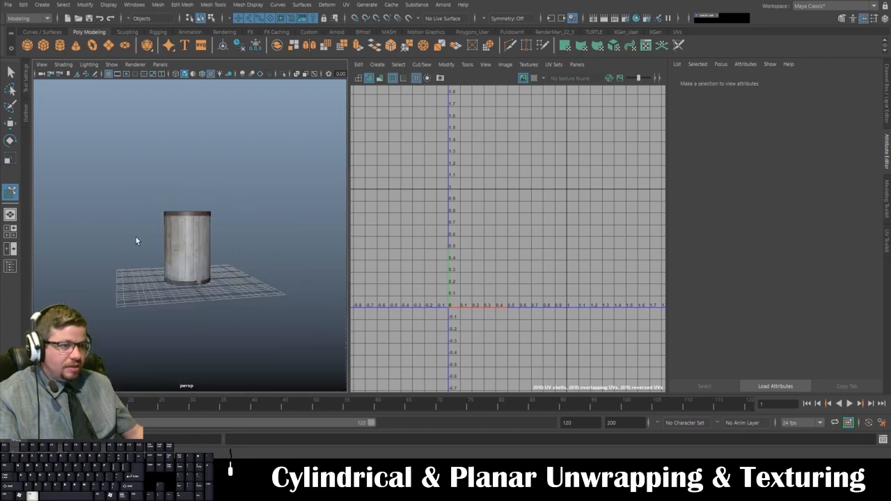
Examine the barrel lid from above, checking how its texture and rim sit on the cylinder cap
left_click_drag(137, 241, 189, 282, "alt")
right_click_drag(188, 283, 224, 321, "alt")
left_click_drag(224, 320, 231, 261, "alt")
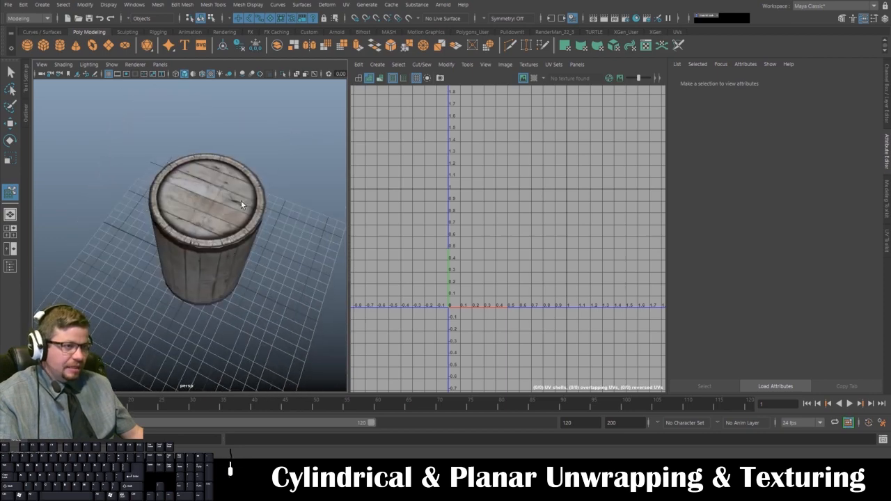
left_click_drag(180, 233, 179, 192, "alt")
left_click(195, 209)
left_click(194, 151)
right_click_drag(178, 191, 195, 257, "alt")
left_click_drag(195, 258, 188, 295, "alt")
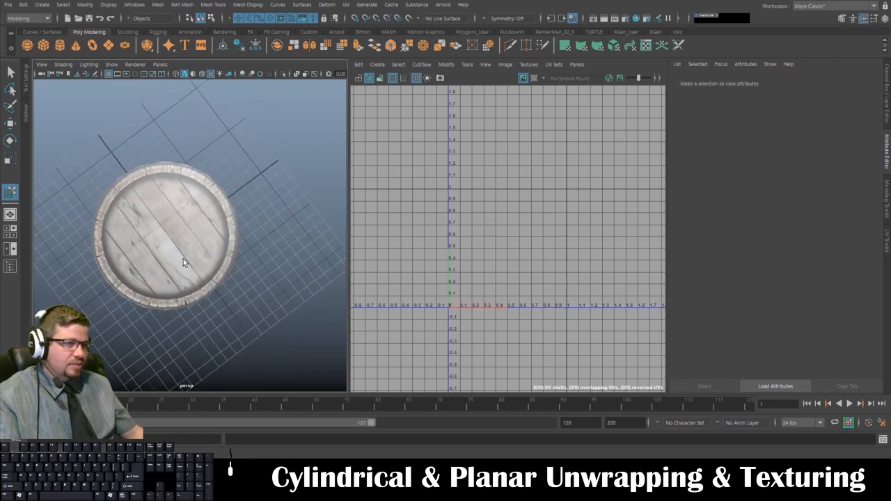
Set the blinn1 material's Reflectivity, Eccentricity and Specular Roll Off to 0, and deselect the barrel
left_click(175, 241)
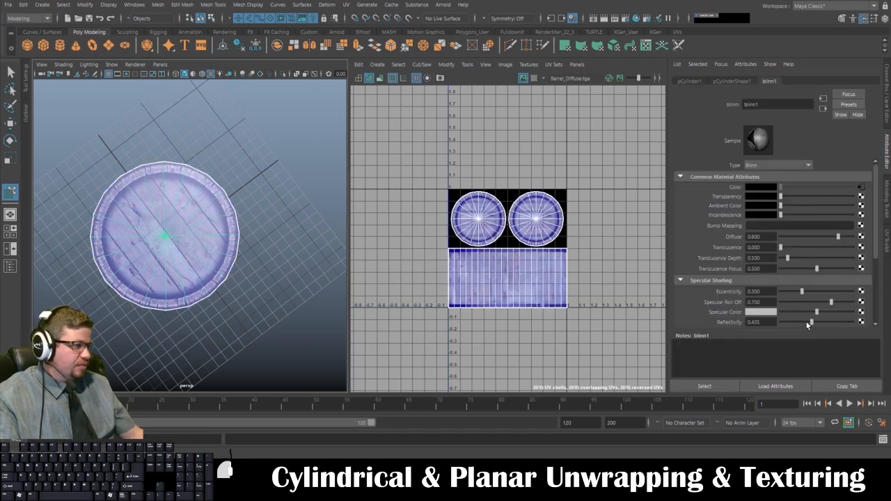
left_click(781, 293)
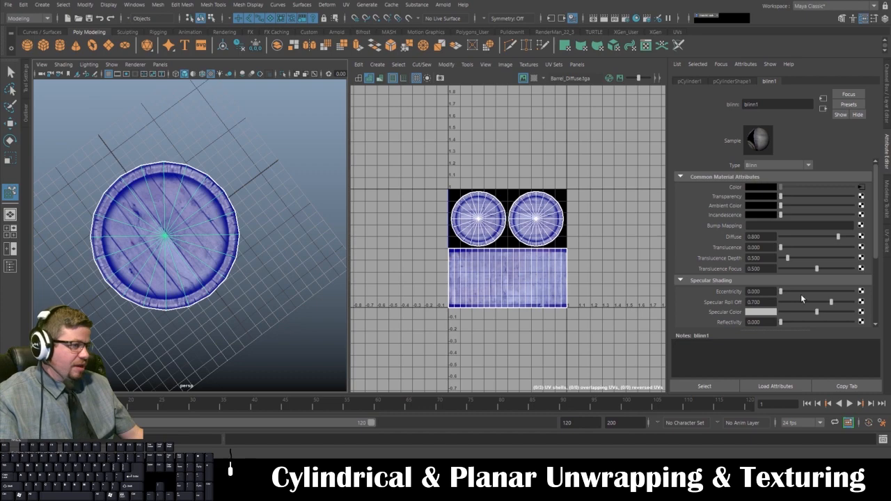
left_click(281, 203)
Inspect the barrel's lid and sides without specular shine from several angles, and reselect the cylinder
left_click_drag(280, 203, 176, 252, "alt")
right_click_drag(176, 252, 117, 239, "alt")
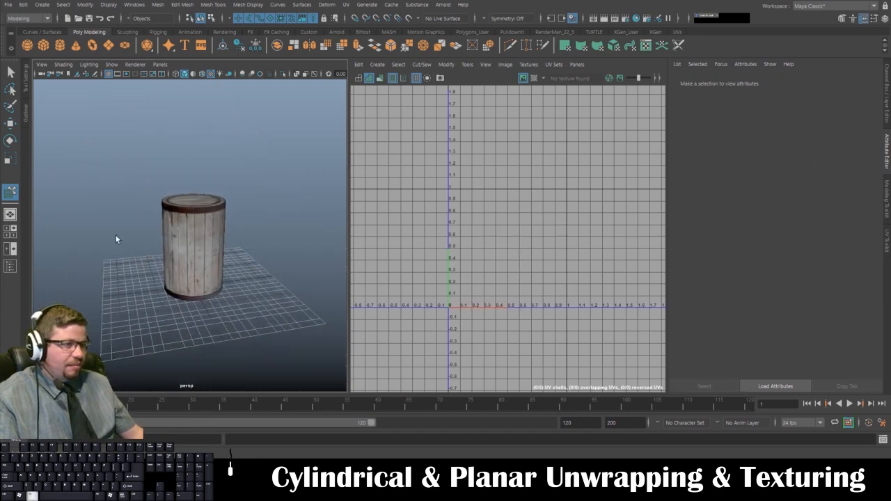
left_click_drag(116, 239, 49, 252, "alt")
left_click_drag(77, 261, 254, 241, "alt")
right_click_drag(254, 240, 196, 256, "alt")
left_click_drag(196, 256, 159, 276, "alt")
right_click_drag(159, 276, 202, 275, "alt")
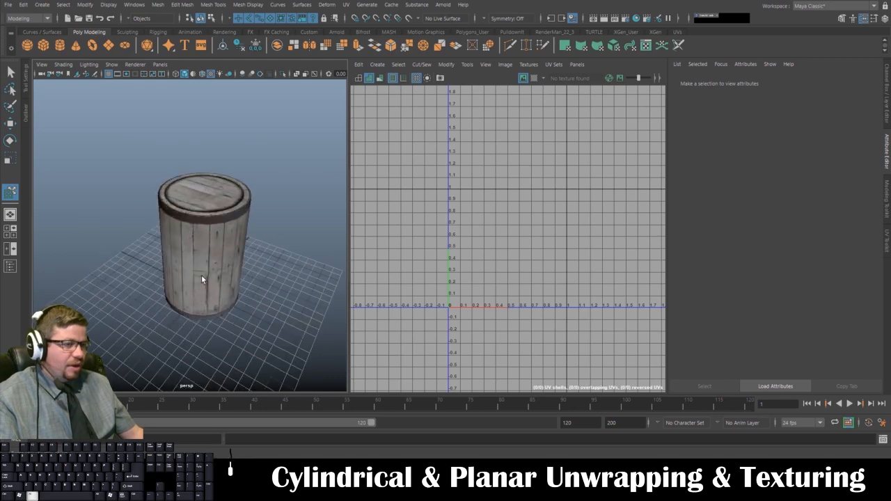
left_click_drag(201, 275, 181, 247, "alt")
right_click_drag(181, 247, 207, 285, "alt")
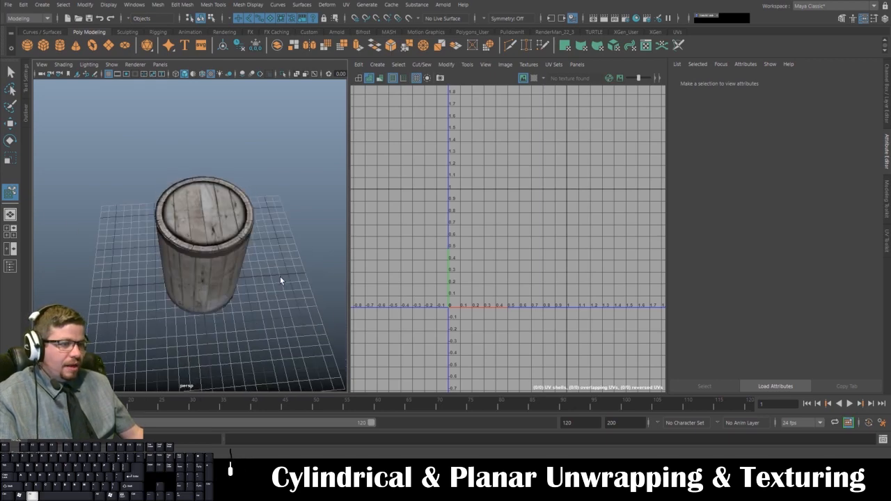
left_click_drag(281, 279, 241, 293, "alt")
right_click_drag(240, 293, 209, 285, "alt")
left_click_drag(208, 285, 246, 254, "alt")
right_click_drag(246, 255, 207, 245, "alt")
left_click_drag(207, 245, 249, 230, "alt")
right_click_drag(250, 231, 220, 281, "alt")
left_click_drag(220, 281, 167, 286, "alt")
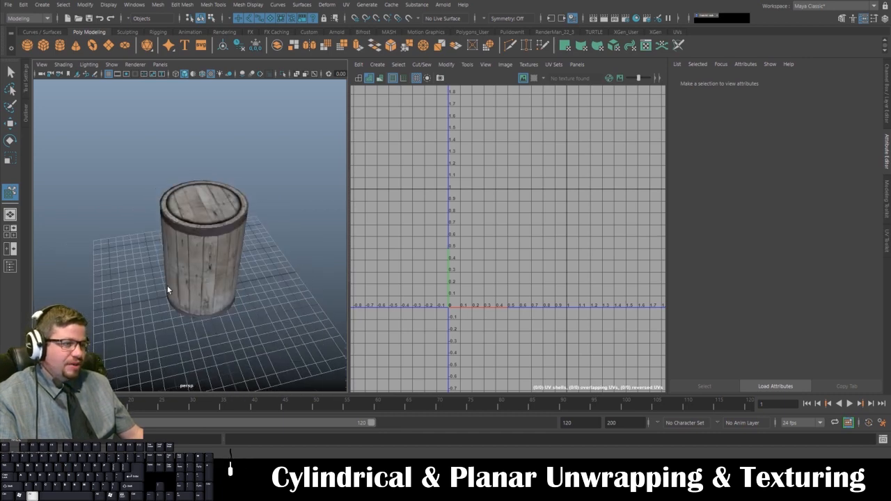
right_click_drag(167, 286, 142, 253, "alt")
left_click_drag(142, 252, 236, 243, "alt")
left_click(170, 232)
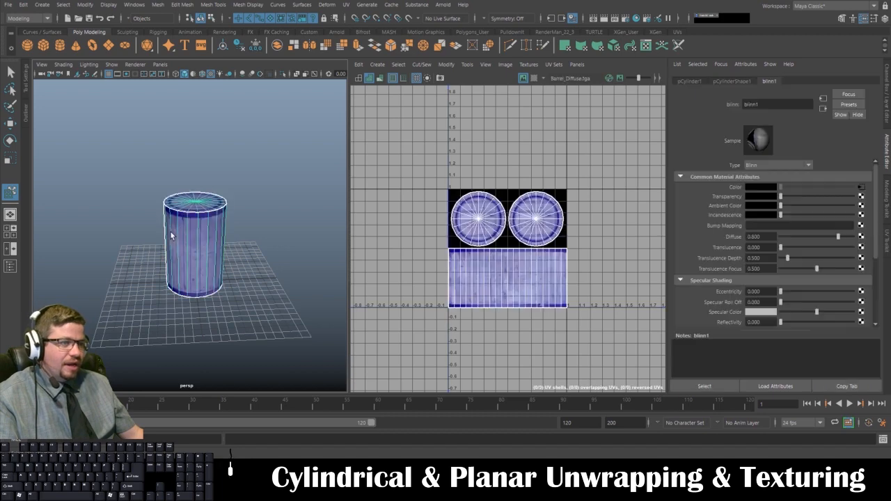